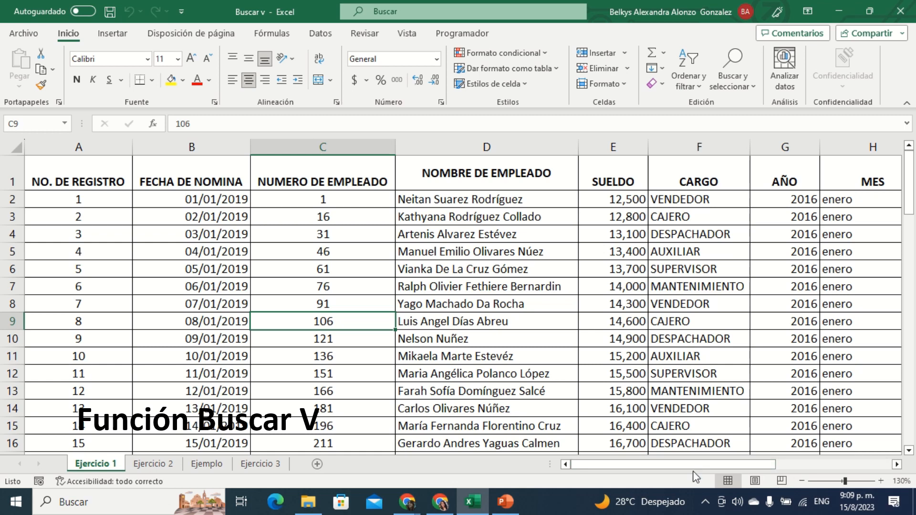
Step: Examine the payroll table on the Ejercicio 1 sheet and the blank lookup form in columns K and L
mouse_move(685, 466)
left_mouse_down()
mouse_move(813, 469)
mouse_move(733, 481)
mouse_move(856, 468)
mouse_move(678, 479)
mouse_move(687, 480)
left_mouse_up()
left_click_drag(762, 468, 889, 466)
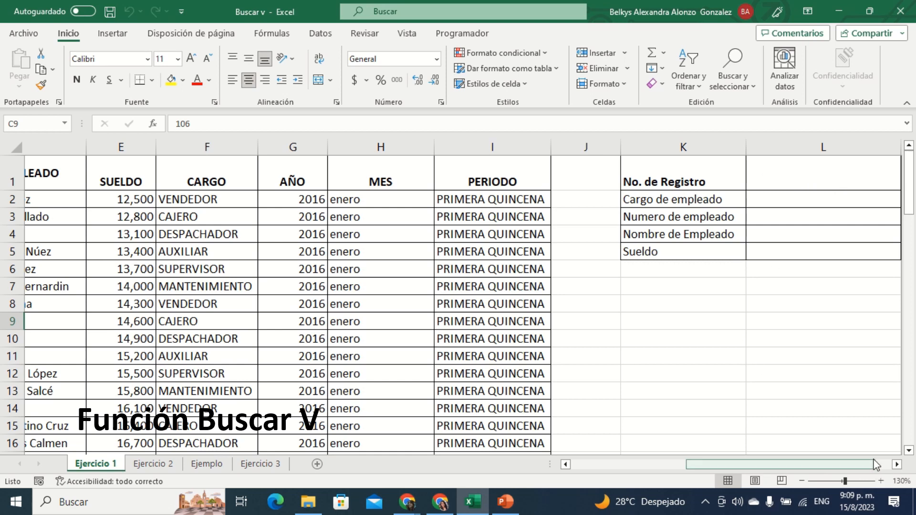
left_click(897, 464)
left_click(897, 465)
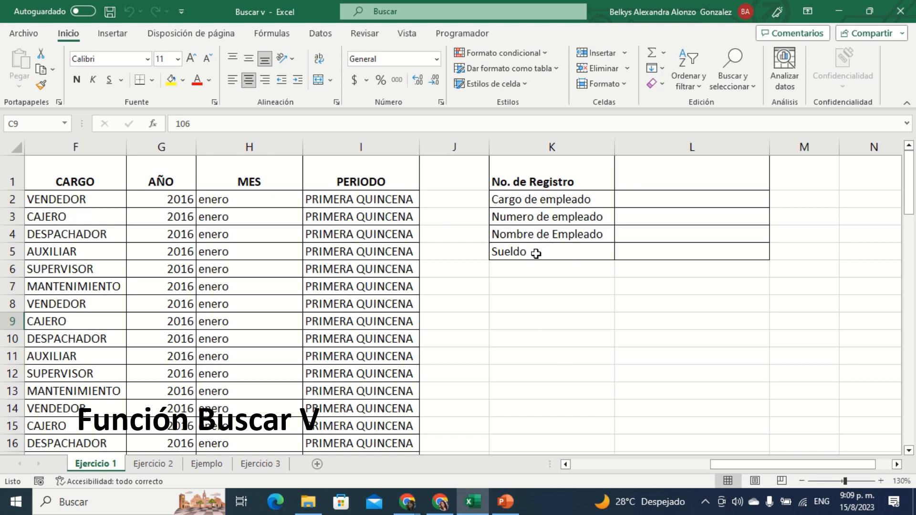
left_click_drag(727, 465, 576, 474)
scroll(380, 272, "down", 9)
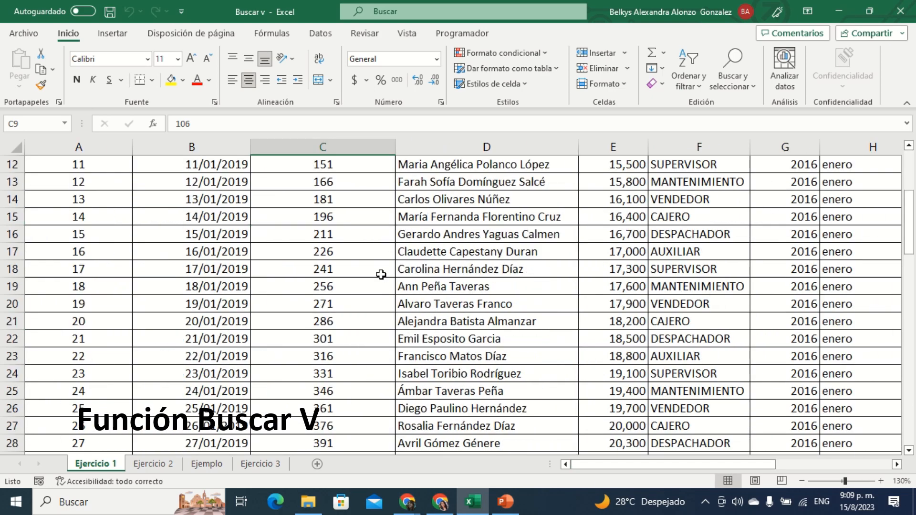
scroll(381, 274, "down", 8)
scroll(387, 279, "up", 7)
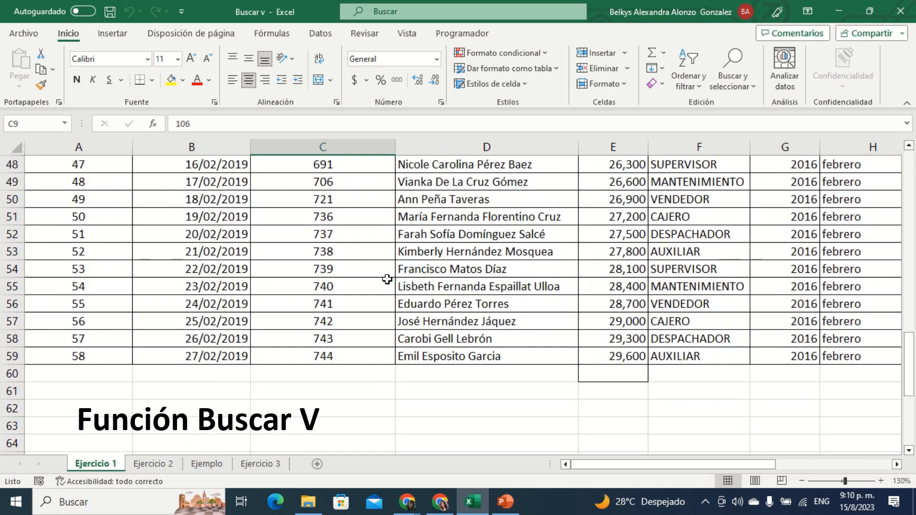
scroll(387, 279, "up", 10)
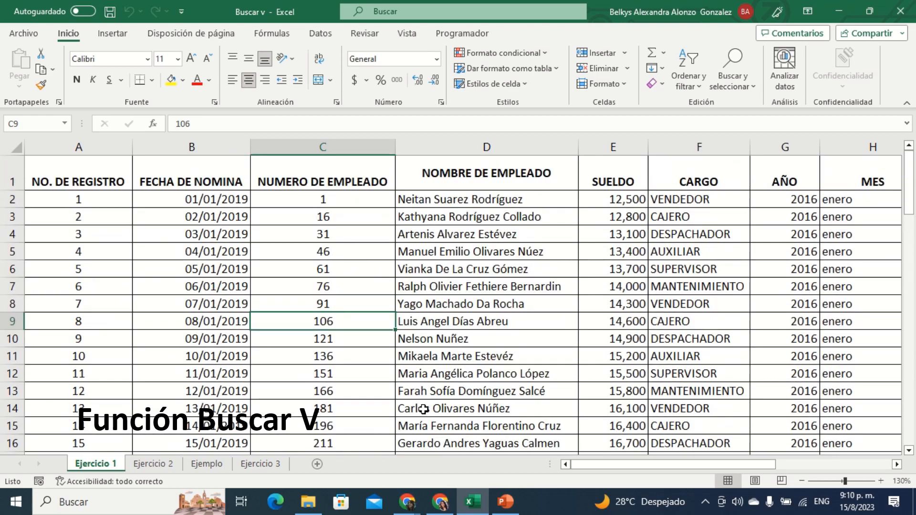
left_click_drag(615, 465, 762, 481)
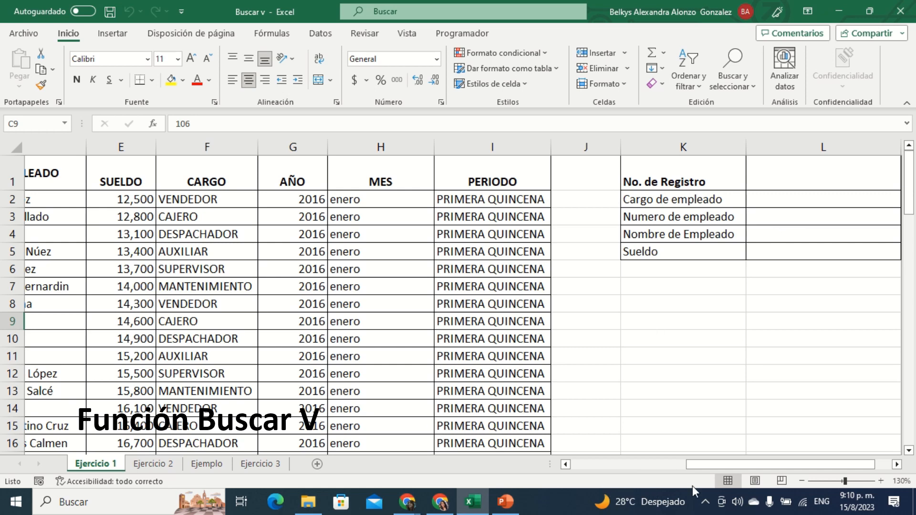
left_click_drag(766, 468, 780, 464)
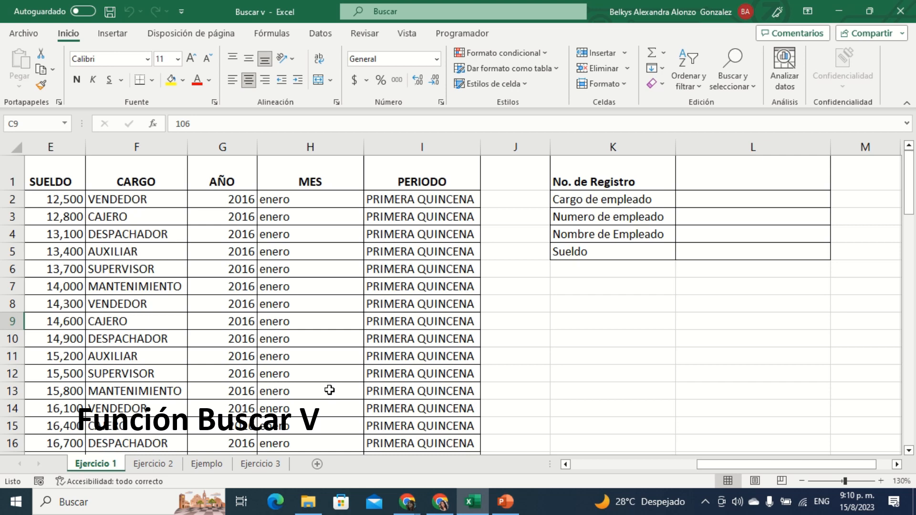
Step: Go to the Ejercicio 2 sheet and review the column headers from No. de pedido to Cantidad
left_click(154, 464)
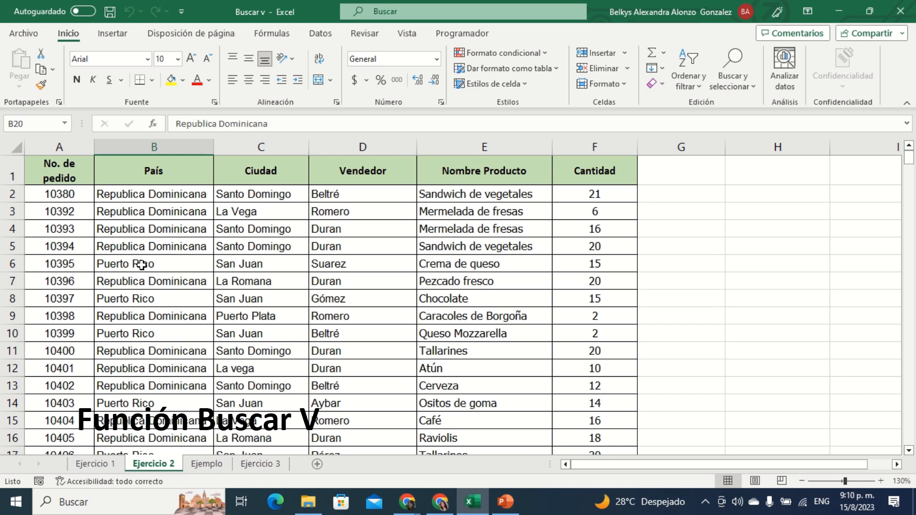
left_click(81, 173)
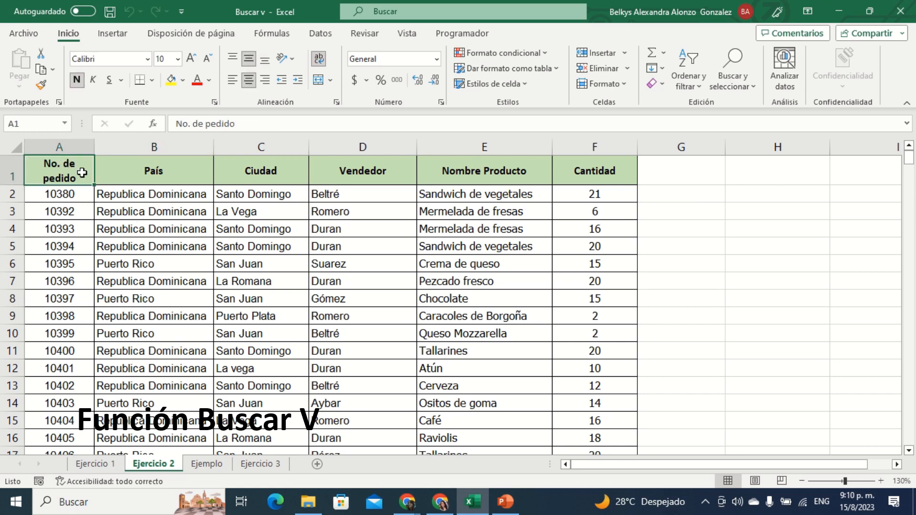
left_click(175, 158)
left_click(282, 181)
left_click(382, 174)
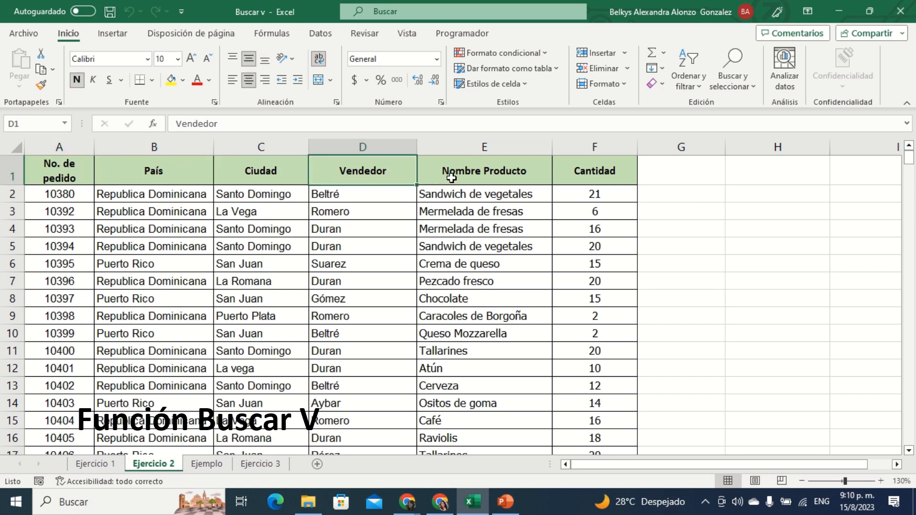
left_click(454, 178)
left_click(632, 176)
Step: Look through the order records on Ejercicio 2 down to the end of the table and back
scroll(406, 295, "down", 6)
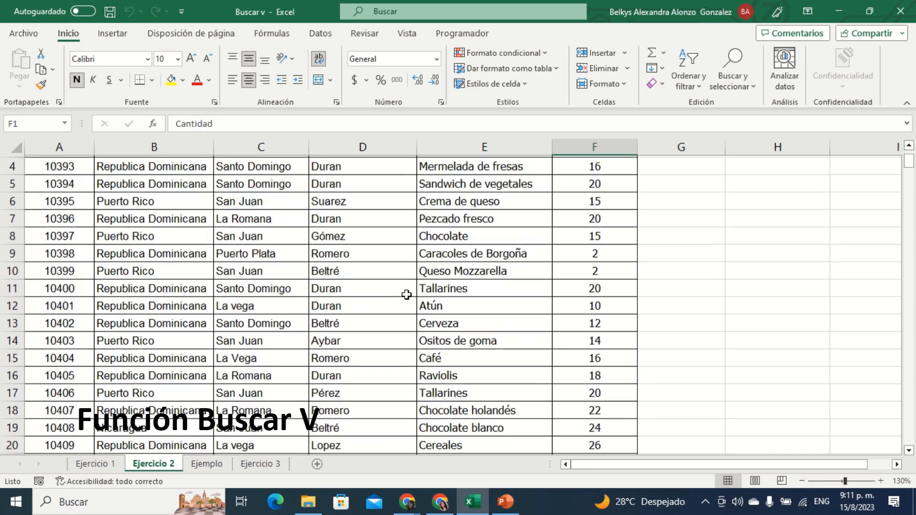
scroll(407, 294, "up", 4)
scroll(406, 294, "down", 14)
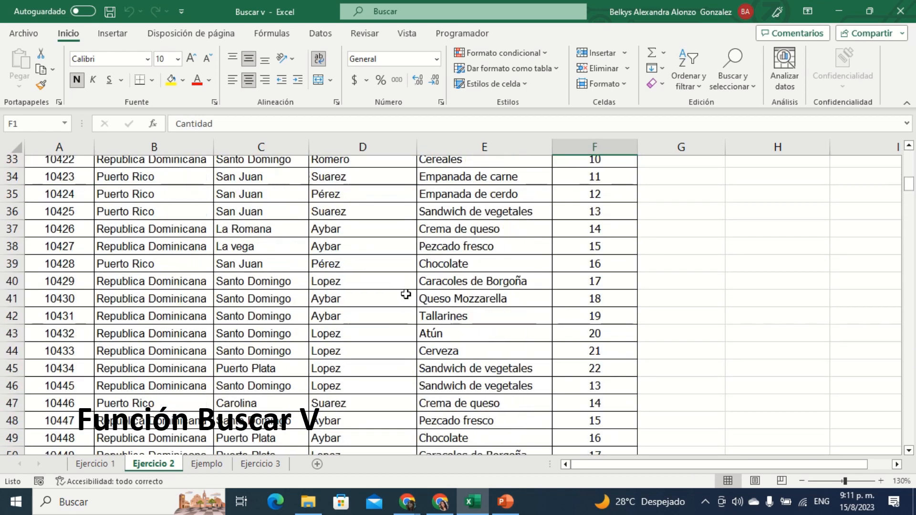
scroll(406, 294, "down", 20)
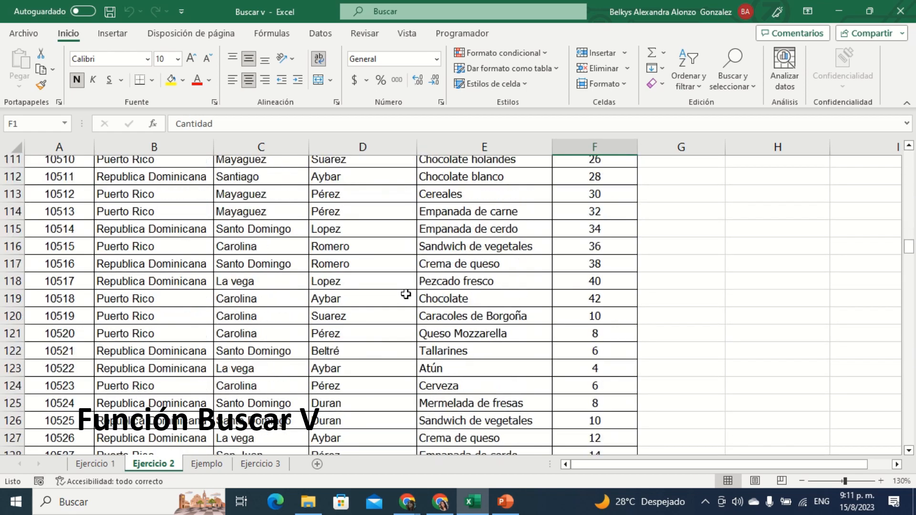
scroll(406, 294, "down", 20)
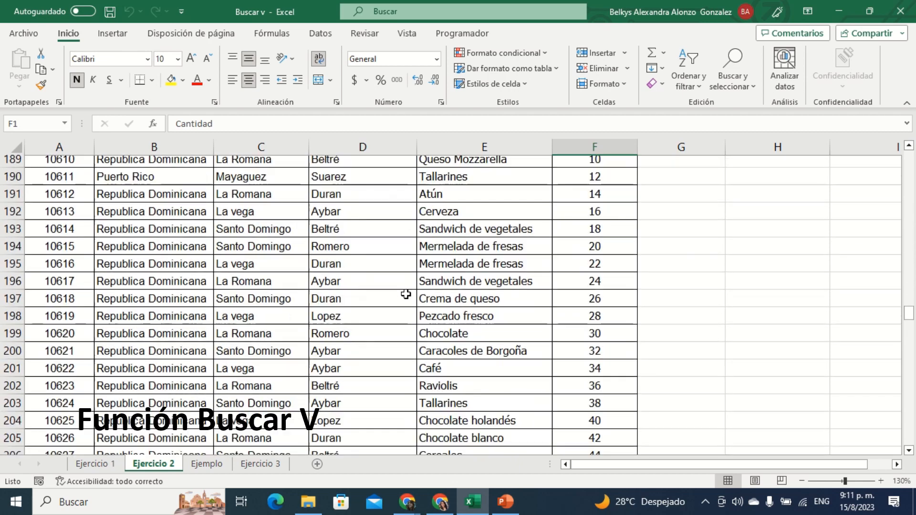
scroll(406, 294, "down", 20)
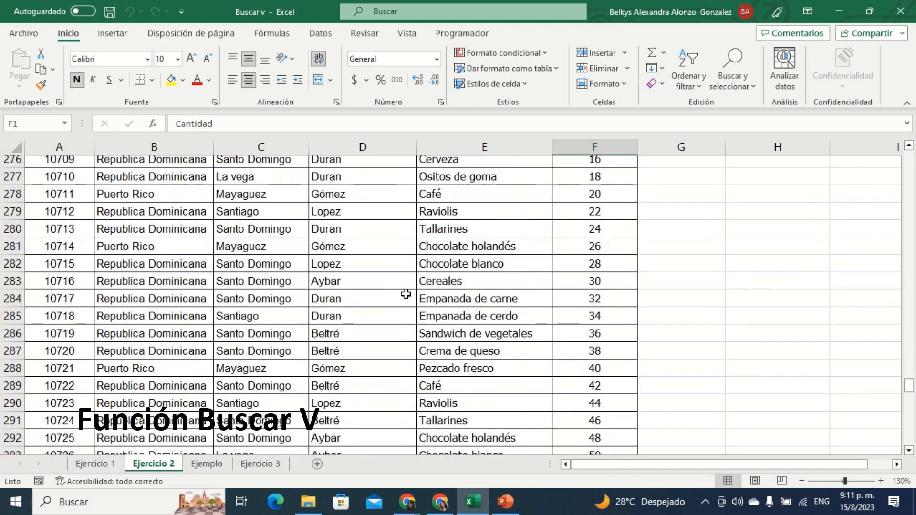
scroll(406, 294, "down", 19)
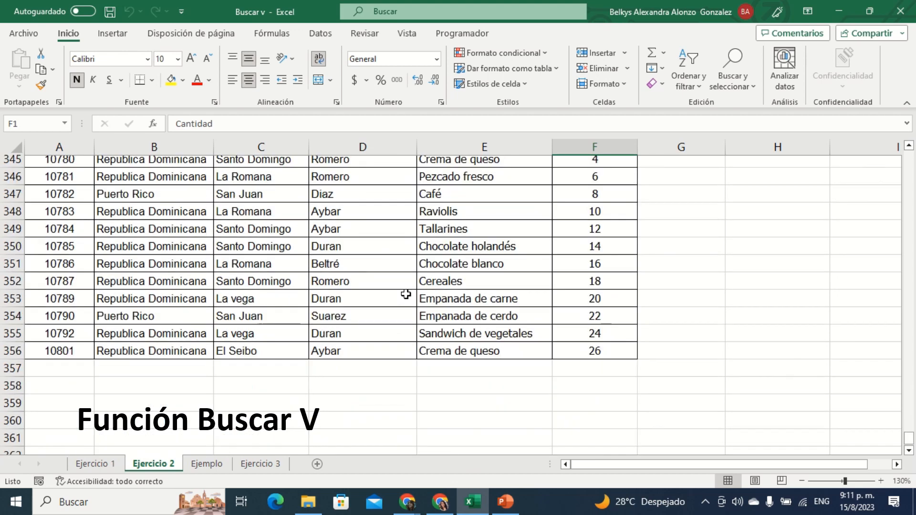
scroll(555, 353, "up", 14)
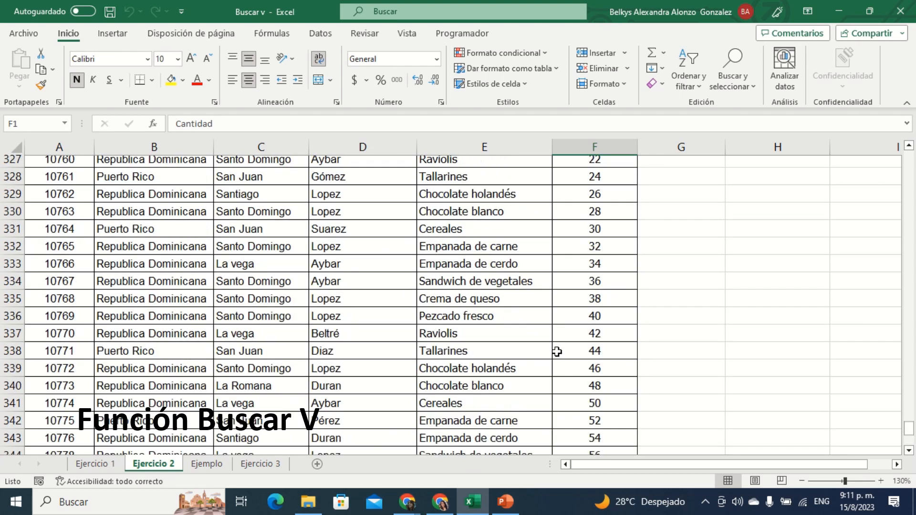
scroll(569, 407, "up", 20)
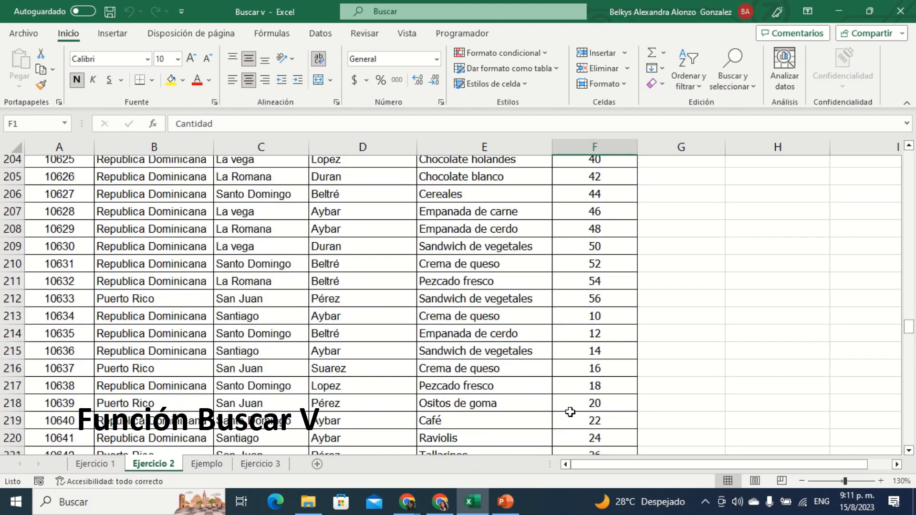
scroll(570, 411, "up", 20)
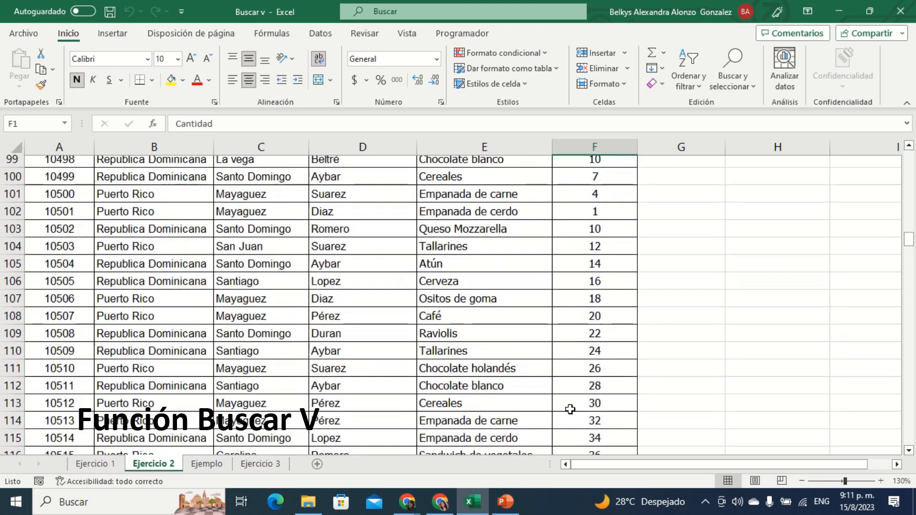
scroll(570, 409, "up", 20)
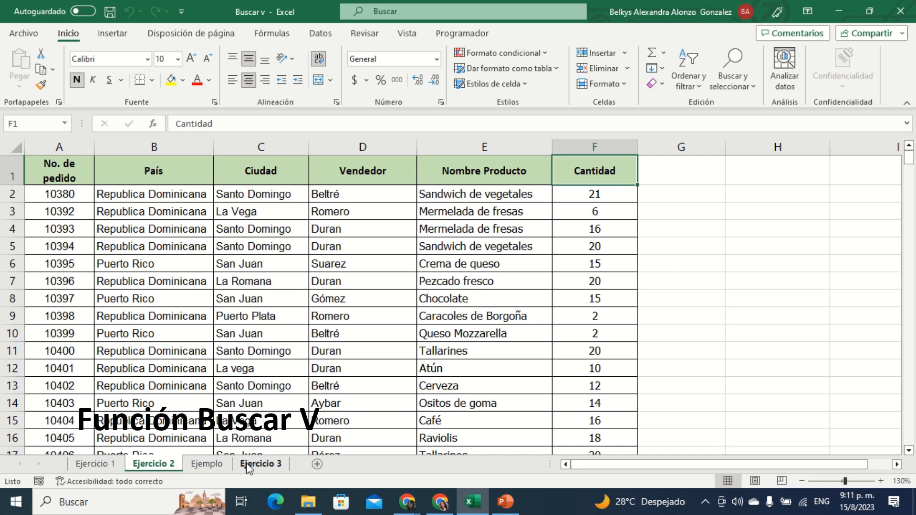
Step: Compare the blank order form on the Ejemplo sheet with the source order records on Ejercicio 2
left_click(206, 465)
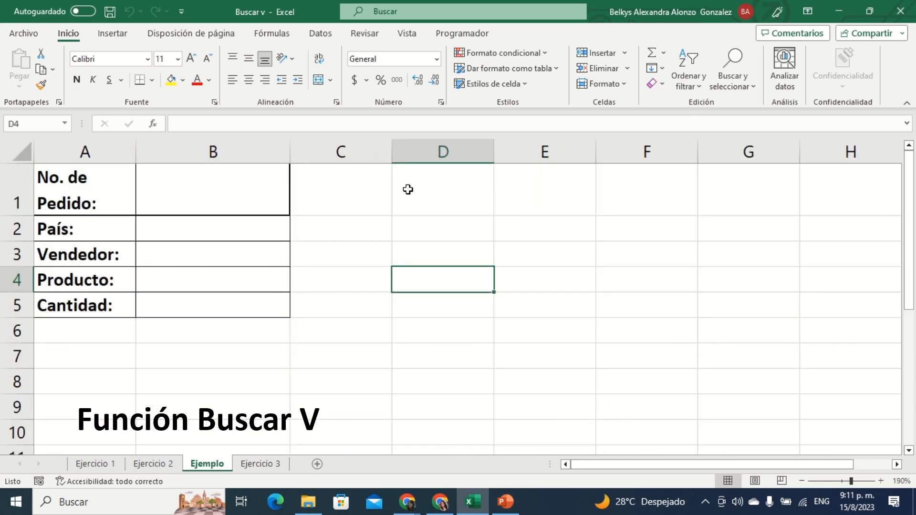
left_click(184, 186)
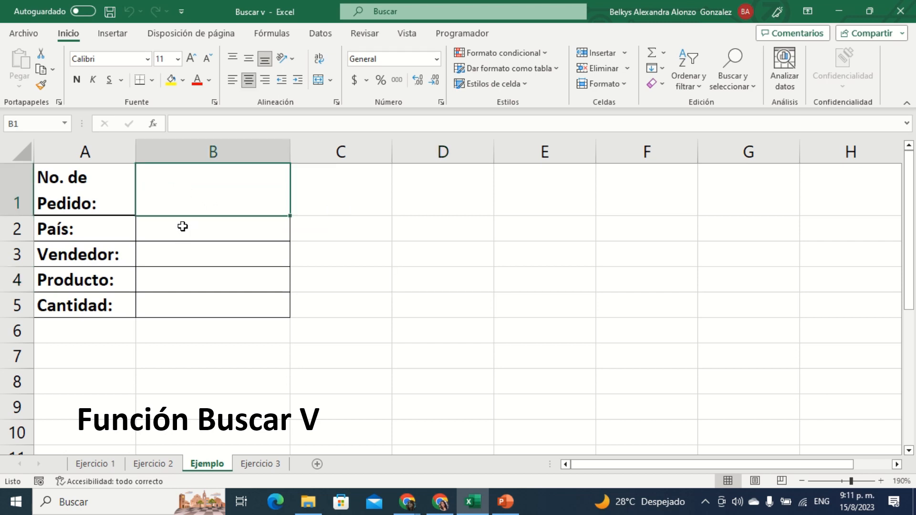
left_click(160, 465)
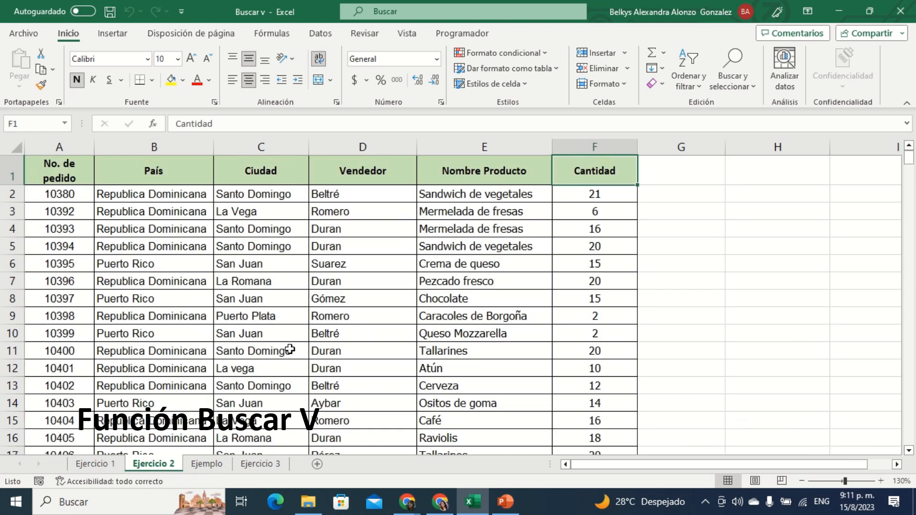
scroll(220, 282, "down", 5)
scroll(232, 287, "up", 5)
scroll(244, 313, "down", 11)
scroll(244, 313, "down", 20)
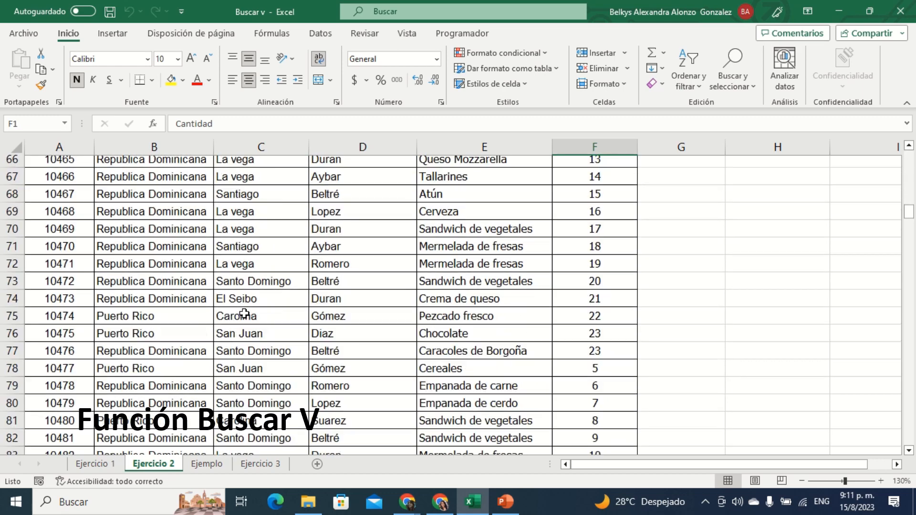
scroll(244, 315, "up", 20)
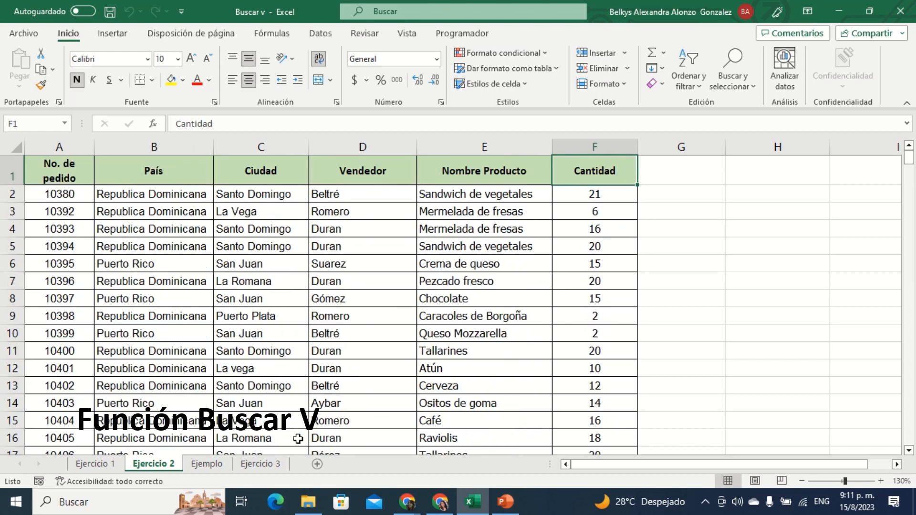
Step: Review the employee table and the No. Empleado lookup form on the Ejercicio 3 sheet
left_click(260, 464)
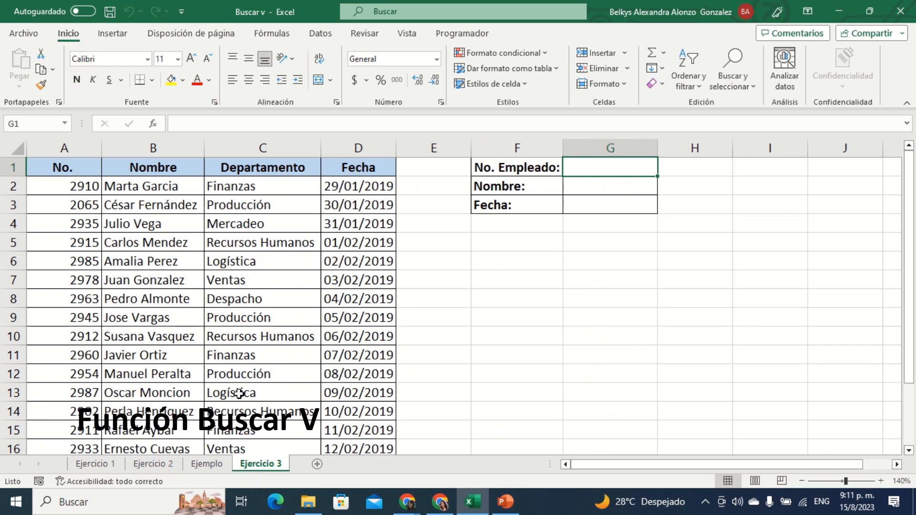
scroll(237, 293, "down", 7)
scroll(241, 296, "up", 7)
Step: Return to Ejercicio 1 and go over the form's blank result cells in L2:L5 and the No. de Registro cell L1
left_click(99, 463)
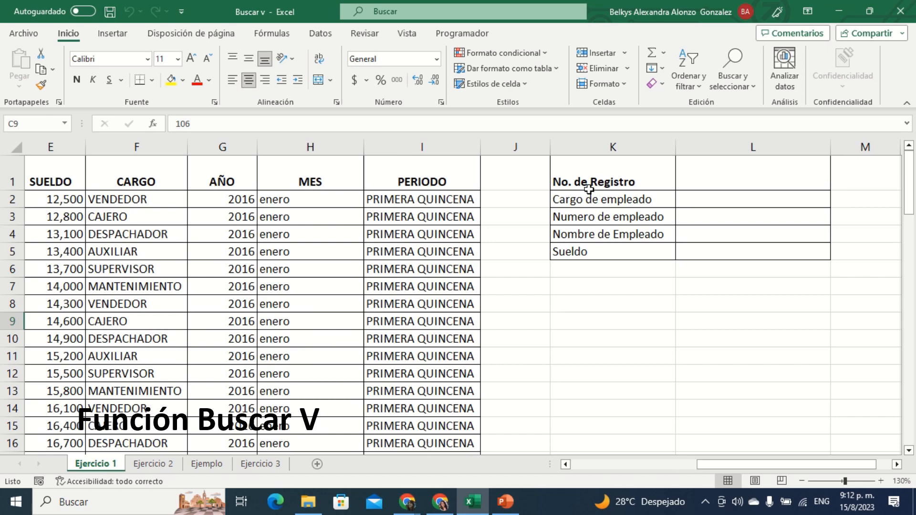
left_click_drag(712, 466, 783, 504)
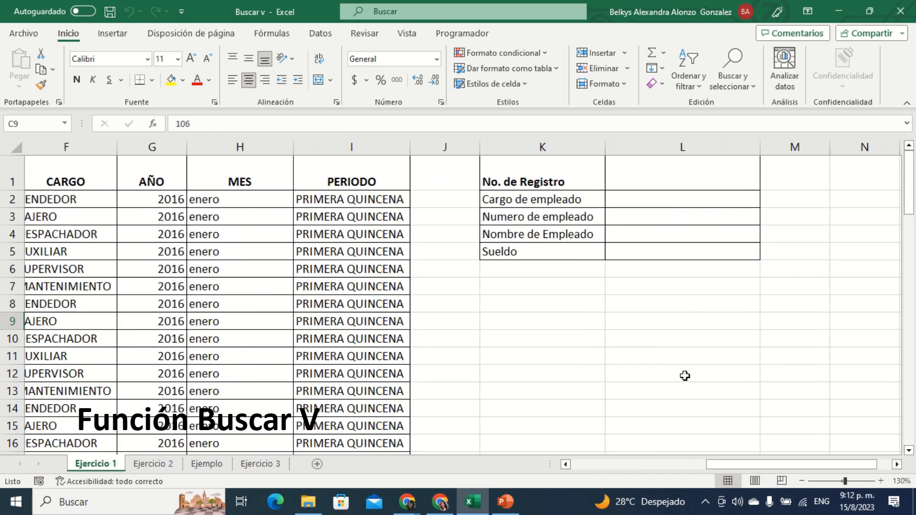
left_click(664, 195)
left_click_drag(667, 208, 667, 211)
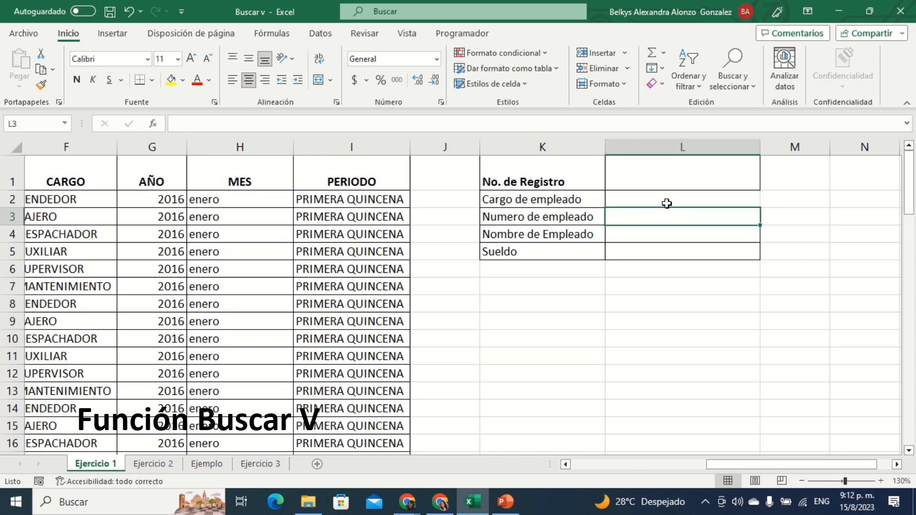
left_click(670, 233)
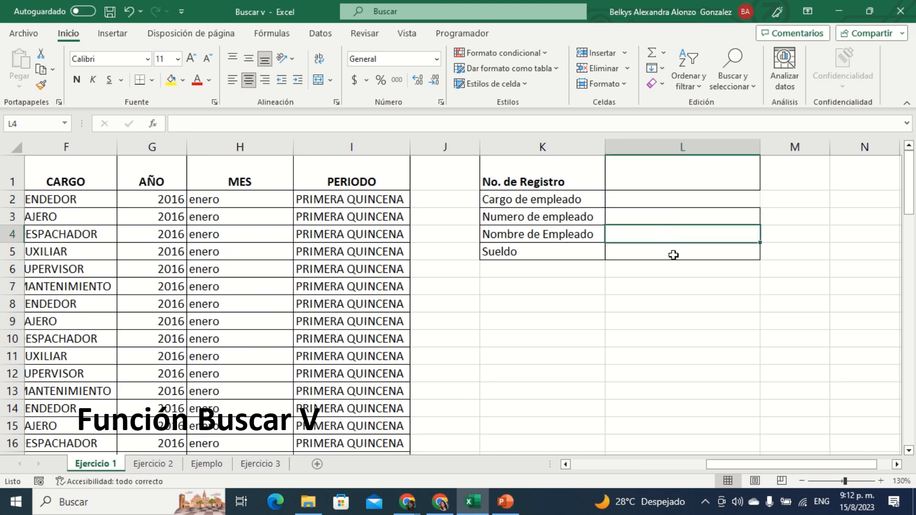
left_click(673, 256)
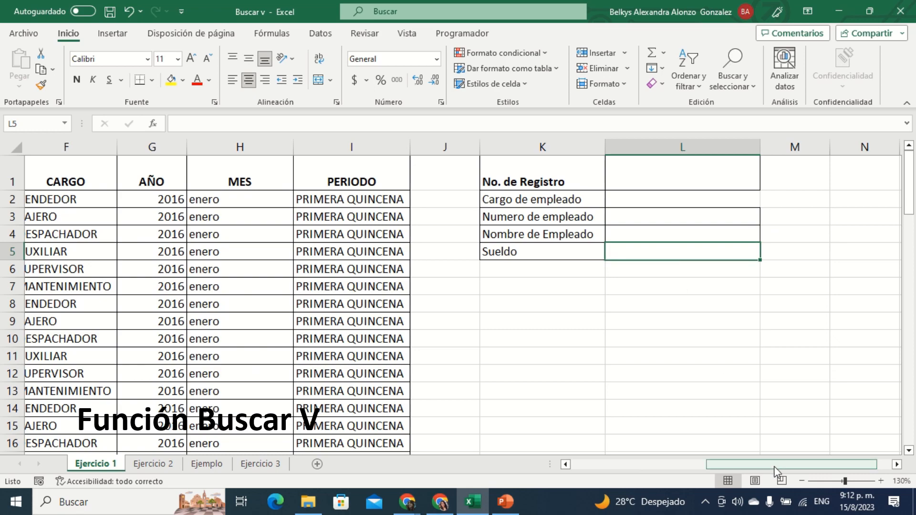
left_click_drag(775, 472, 836, 475)
left_click(592, 165)
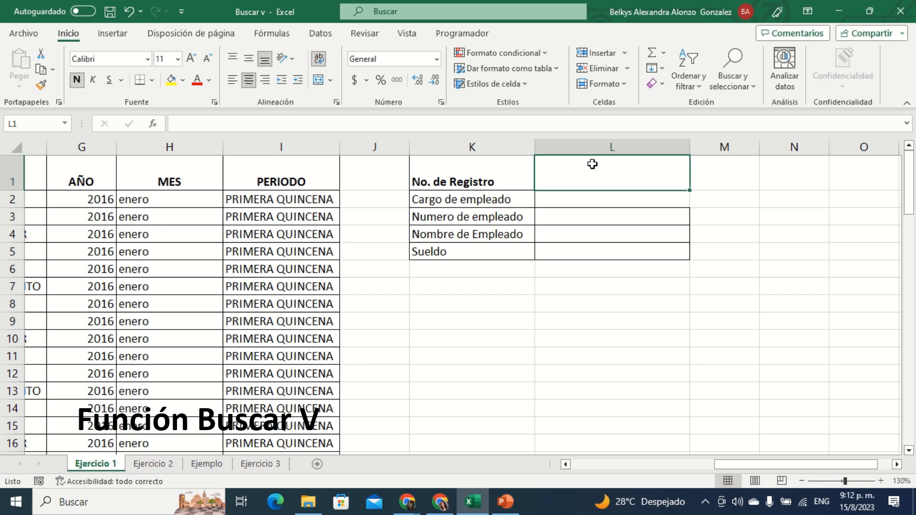
Step: Look up BUSCARH and BUSCARV among the lookup and reference functions for the Cargo de empleado result cell L2
left_click(589, 200)
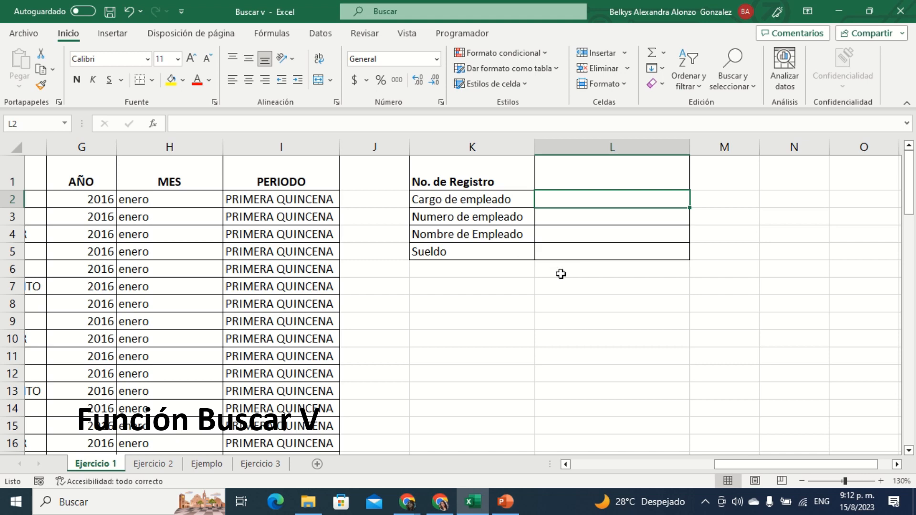
left_click(271, 34)
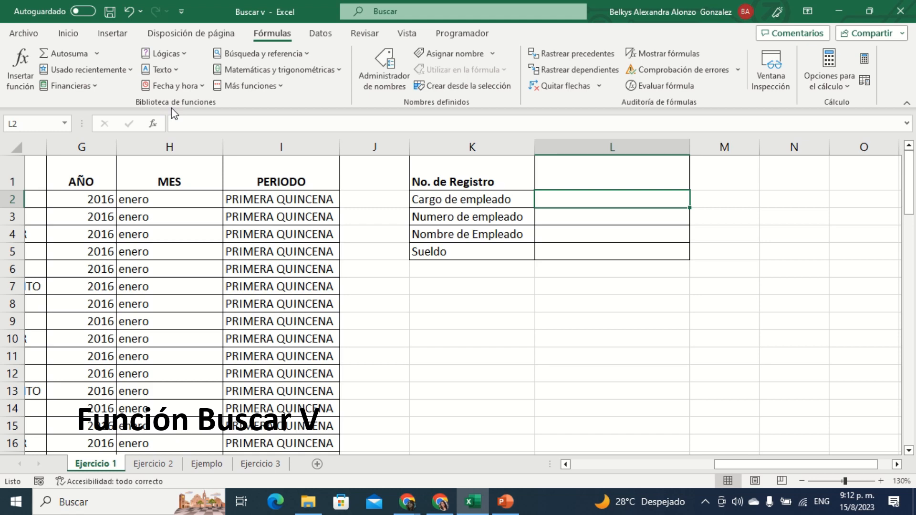
left_click(303, 54)
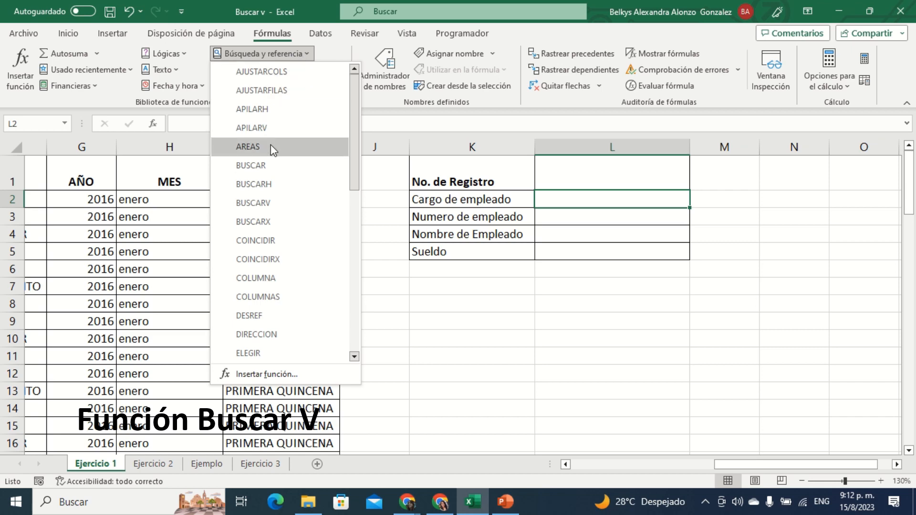
mouse_move(279, 186)
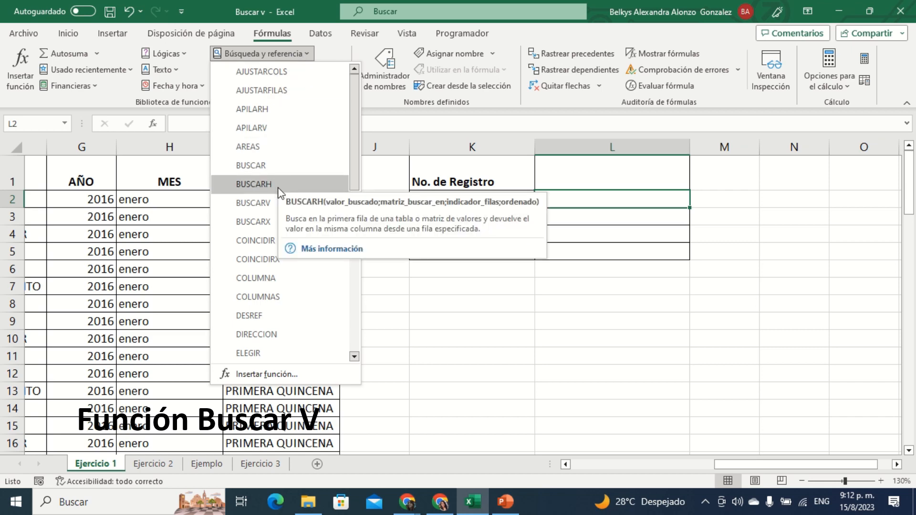
mouse_move(270, 208)
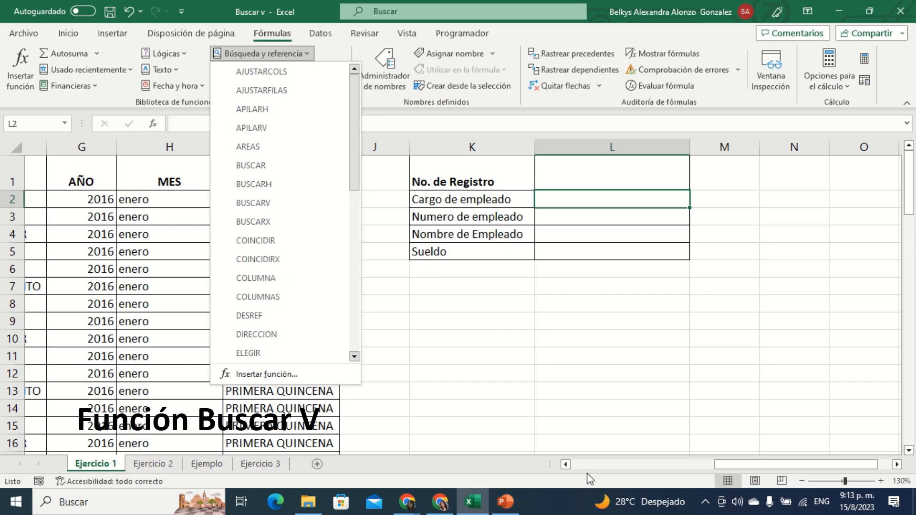
Step: Examine the NO. DE REGISTRO column, the first column of the employee table, from its header to its first record
left_click(566, 464)
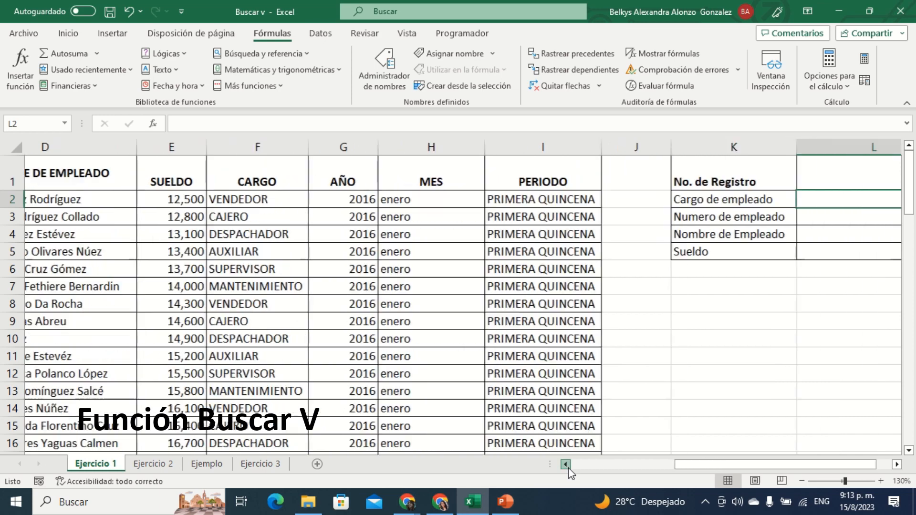
left_click(566, 464)
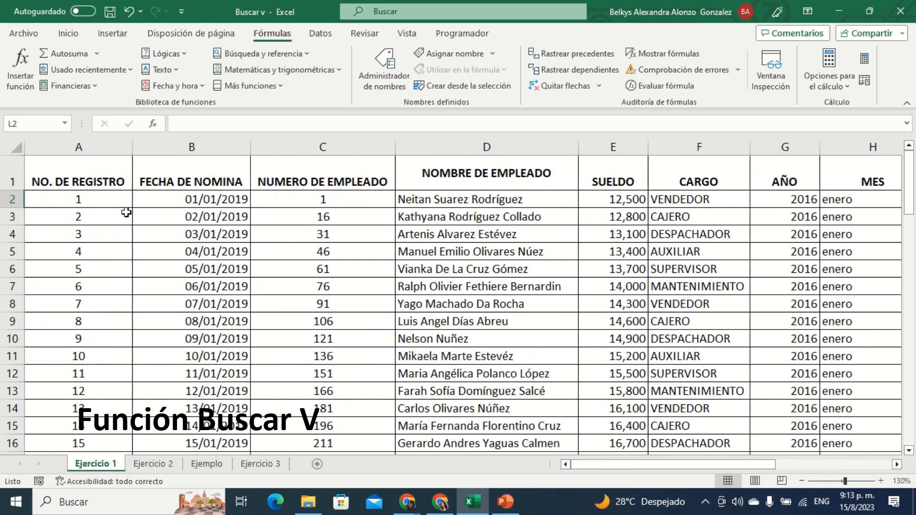
left_click(82, 141)
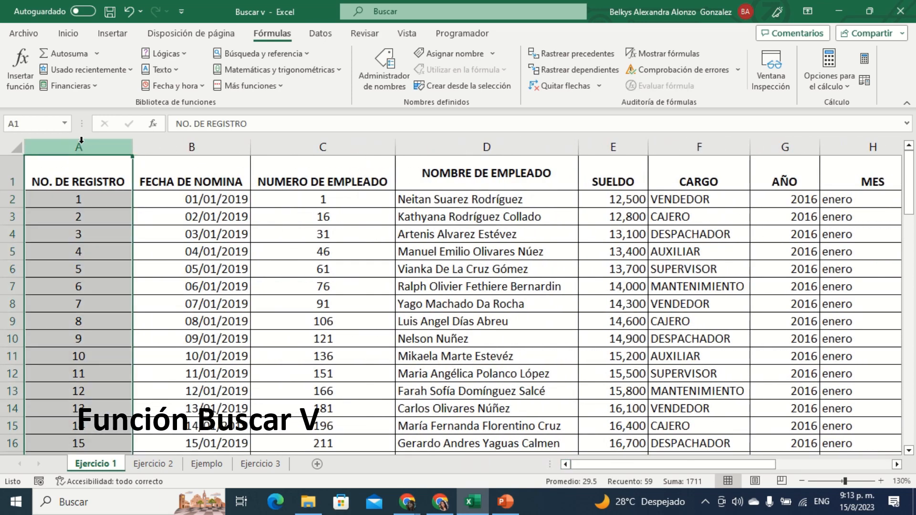
left_click(99, 262)
left_click(89, 174)
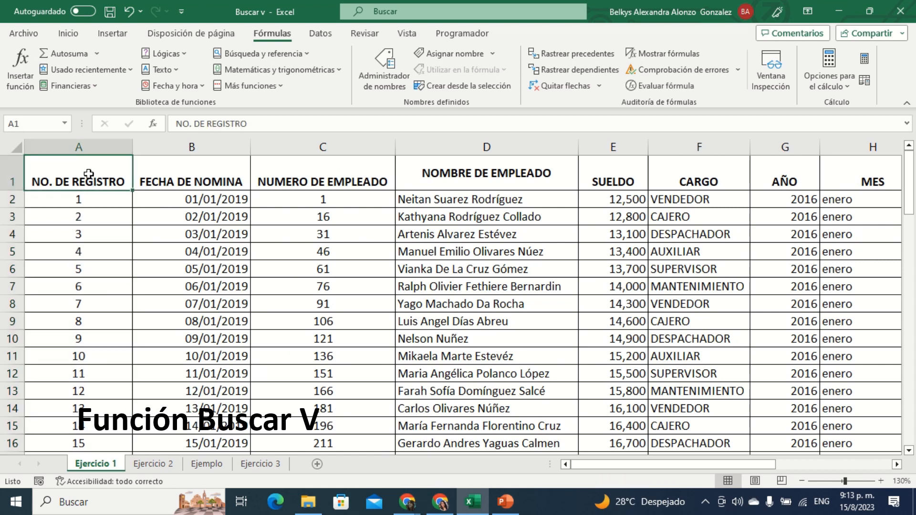
left_click(76, 201)
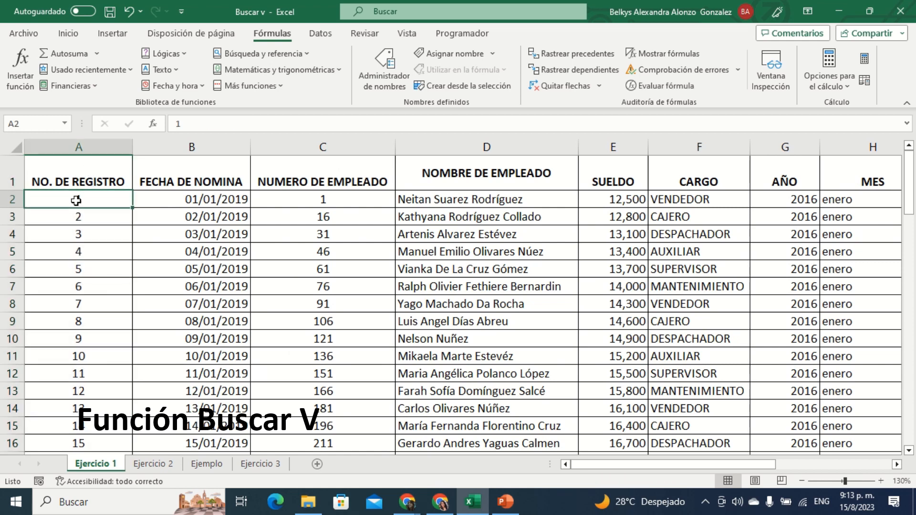
Step: Go through the remaining employee table headers from FECHA DE NOMINA to MES
left_click_drag(171, 174, 666, 168)
left_click(213, 201)
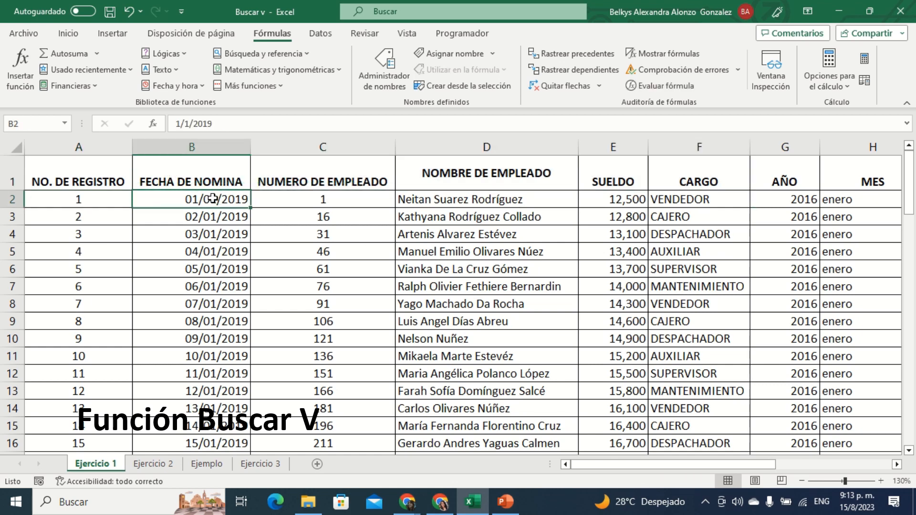
left_click(311, 173)
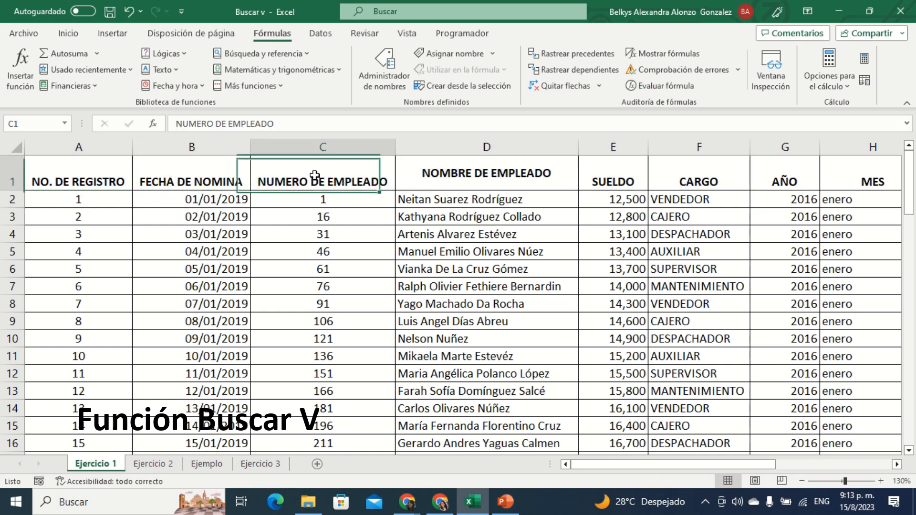
left_click(449, 177)
left_click(631, 163)
left_click(689, 172)
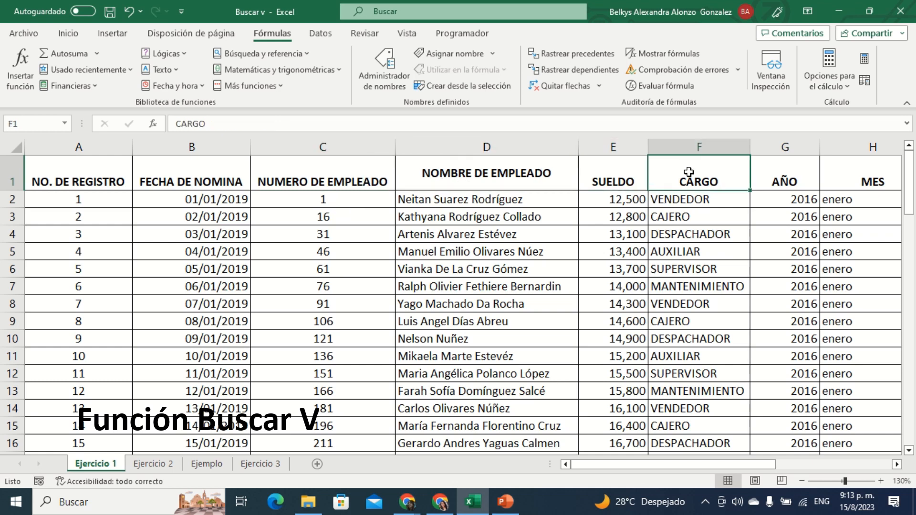
left_click(773, 171)
left_click(833, 178)
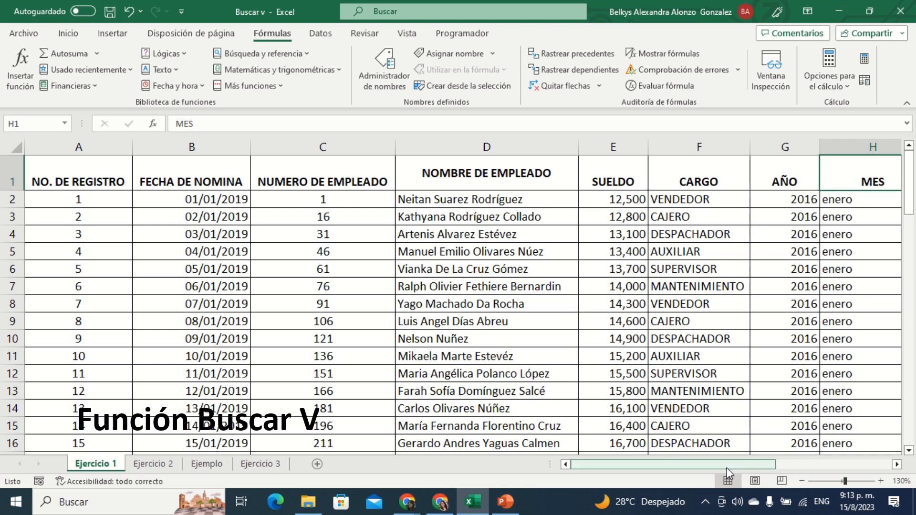
Step: Compare the employee table's columns with the fields of the lookup form in K1:L5
left_click_drag(730, 464, 779, 468)
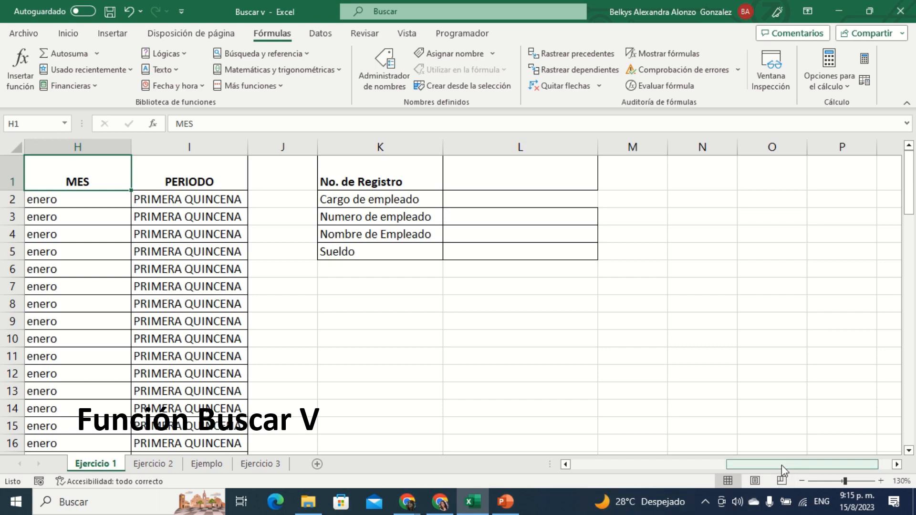
left_click_drag(781, 465, 621, 479)
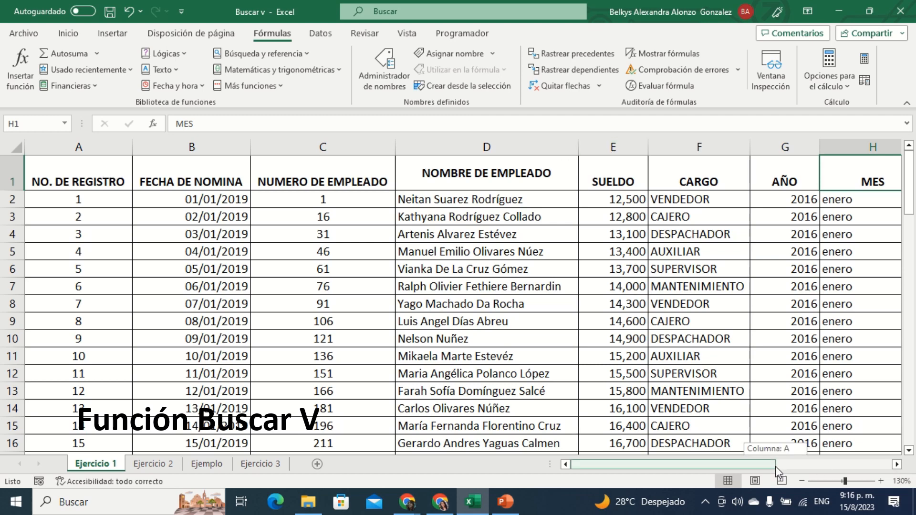
left_click_drag(781, 465, 883, 465)
left_click(826, 167)
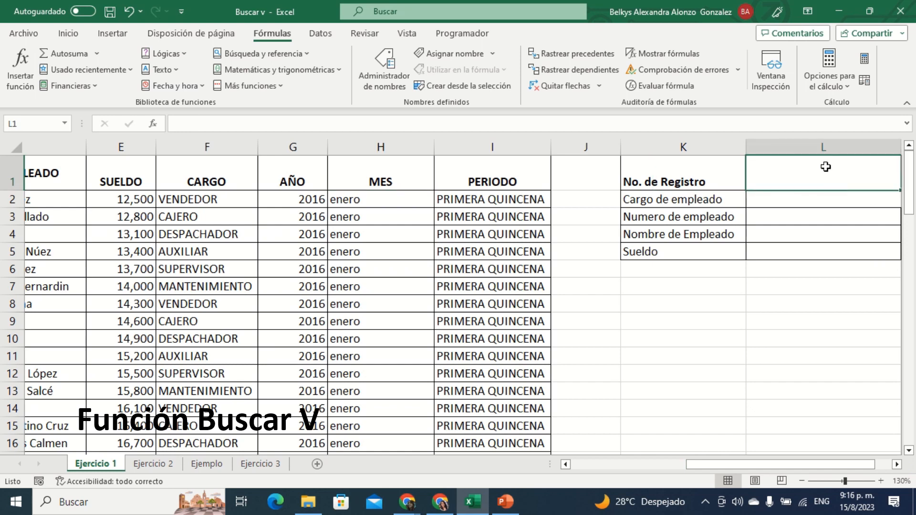
left_click(897, 465)
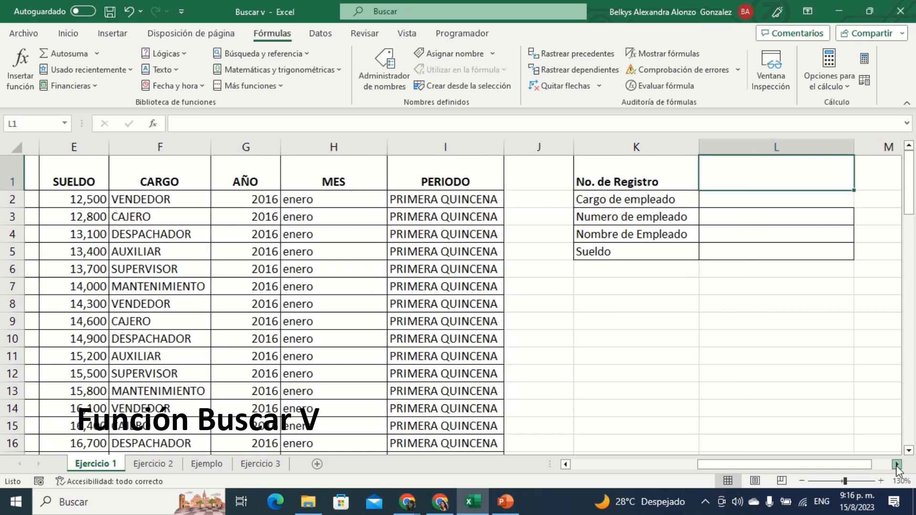
left_click(897, 466)
left_click(897, 465)
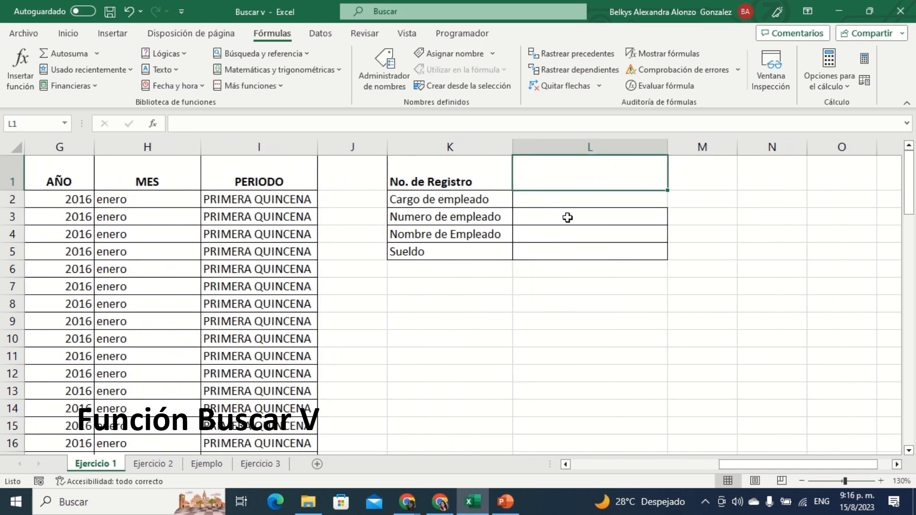
left_click(568, 202)
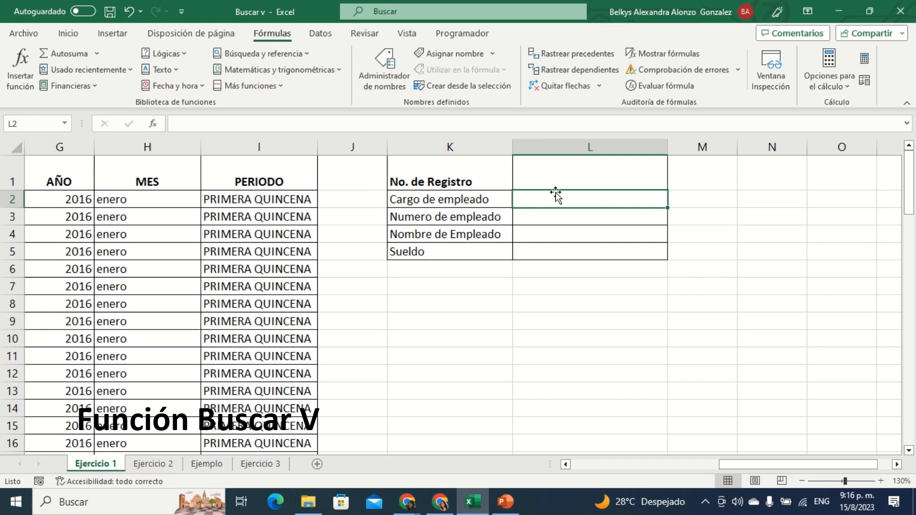
Step: Enter 25 as the No. de Registro in cell L1
left_click_drag(787, 464, 809, 476)
left_click(557, 164)
type("25")
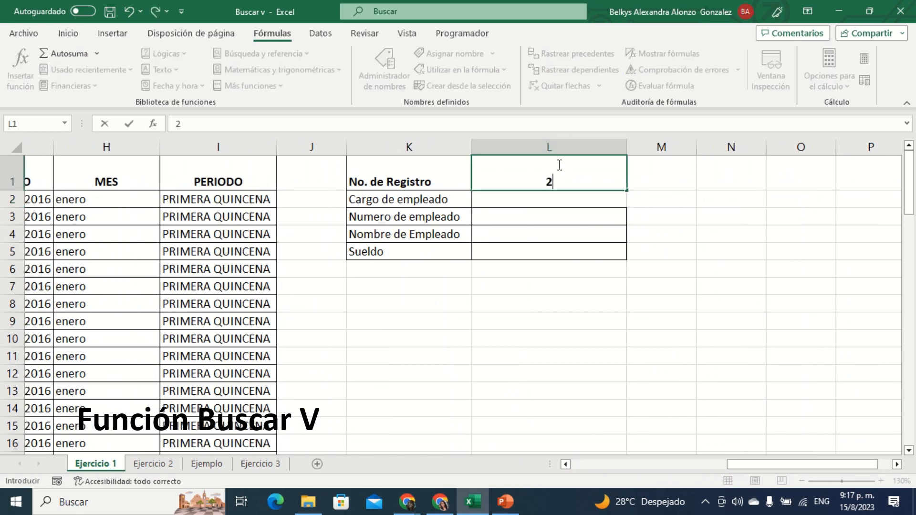
left_click(571, 237)
Step: Insert the BUSCARV function in the Cargo de empleado cell L2 with L1 as its Valor_buscado
left_click(562, 201)
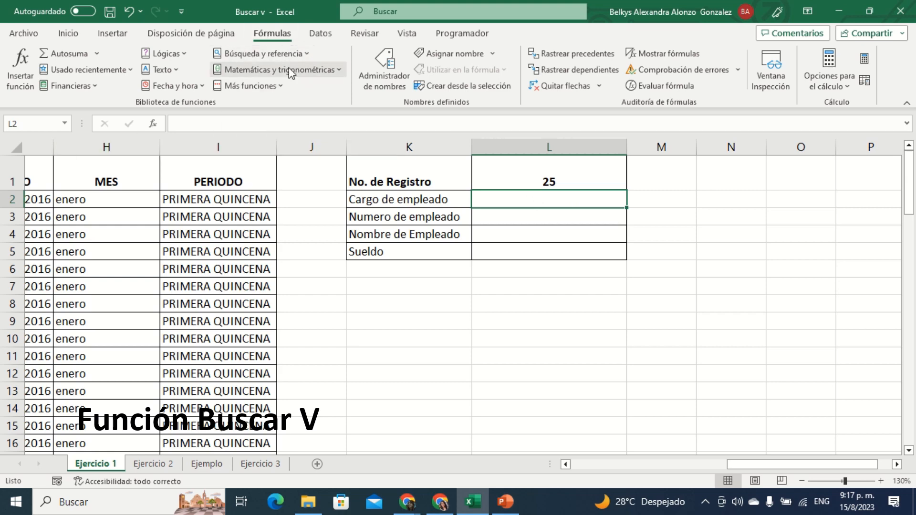
left_click(312, 53)
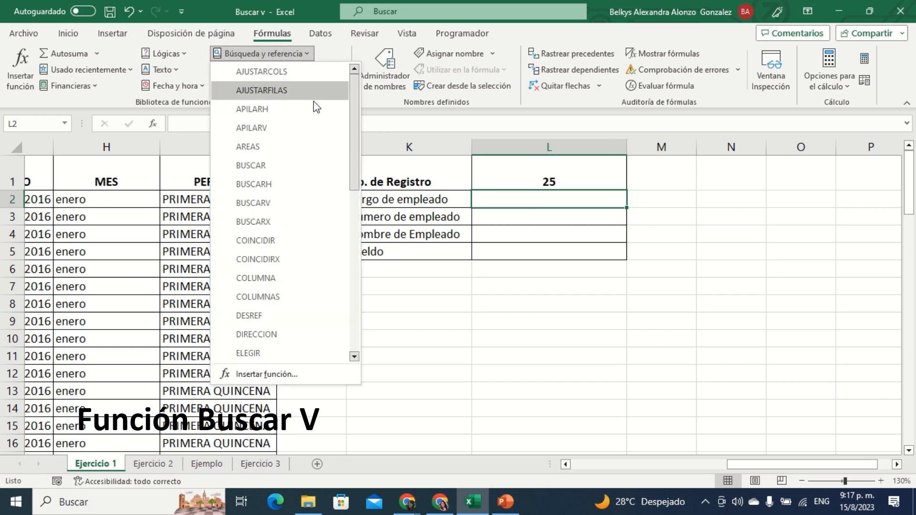
left_click(300, 204)
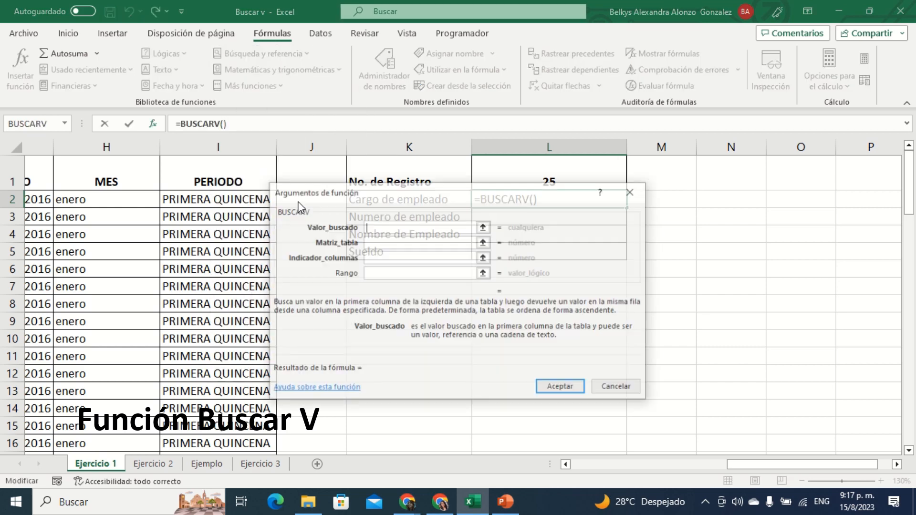
left_click_drag(520, 198, 592, 289)
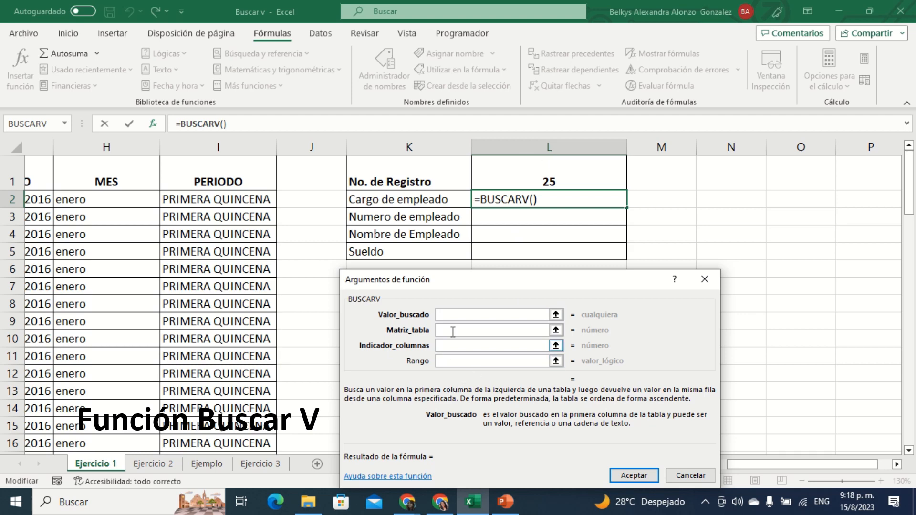
left_click(456, 315)
left_click(545, 174)
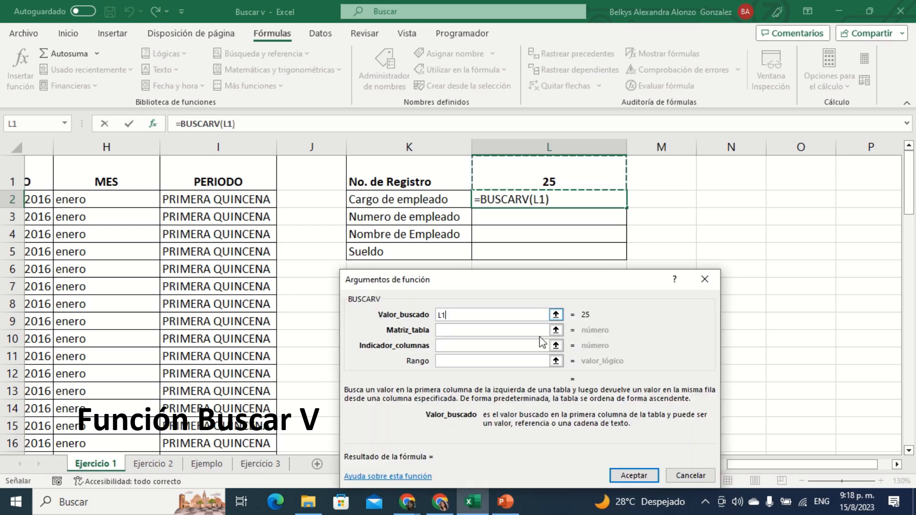
left_click(481, 330)
left_click(482, 311)
left_click(482, 329)
left_click(483, 343)
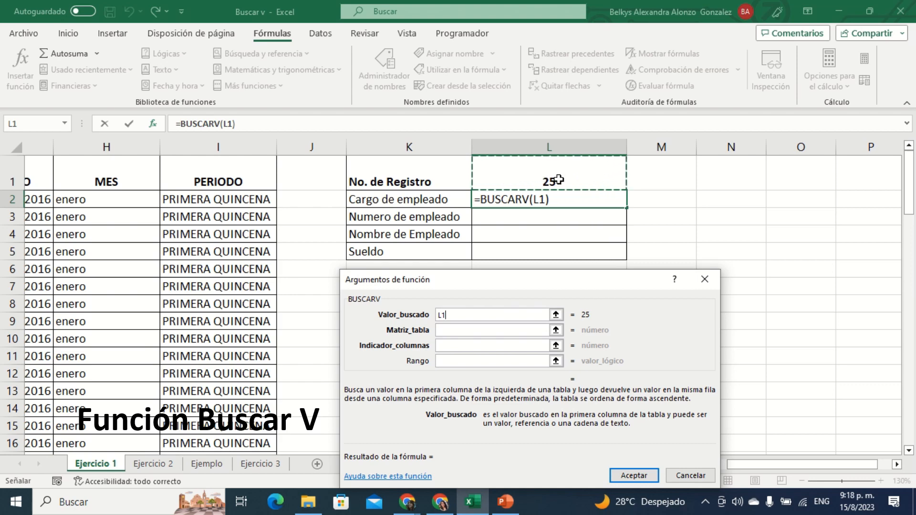
Step: Set the function's Matriz_tabla to the employee data range A2:I59, leaving out the header row
left_click(458, 331)
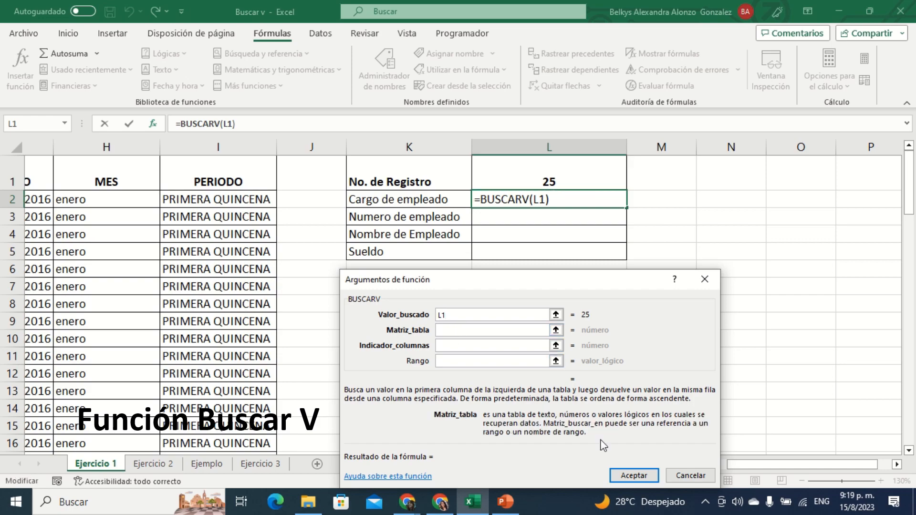
left_click_drag(778, 465, 582, 497)
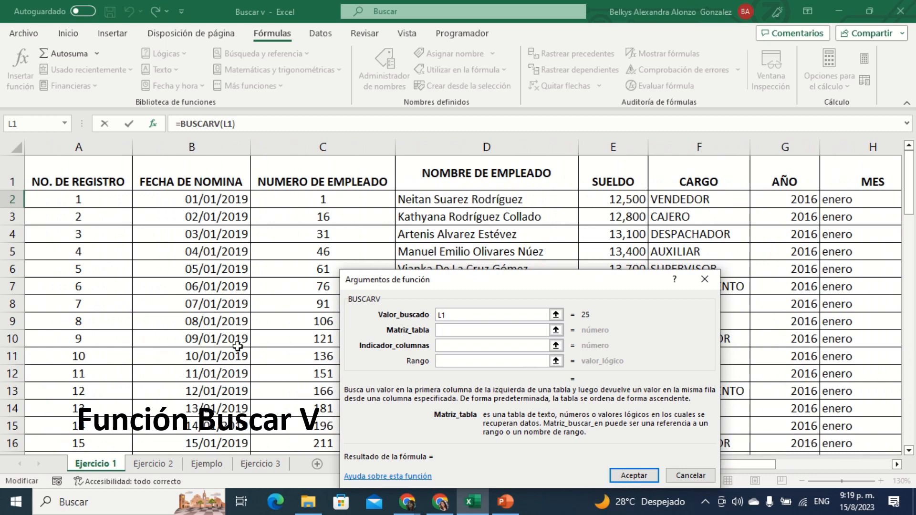
left_click(50, 196)
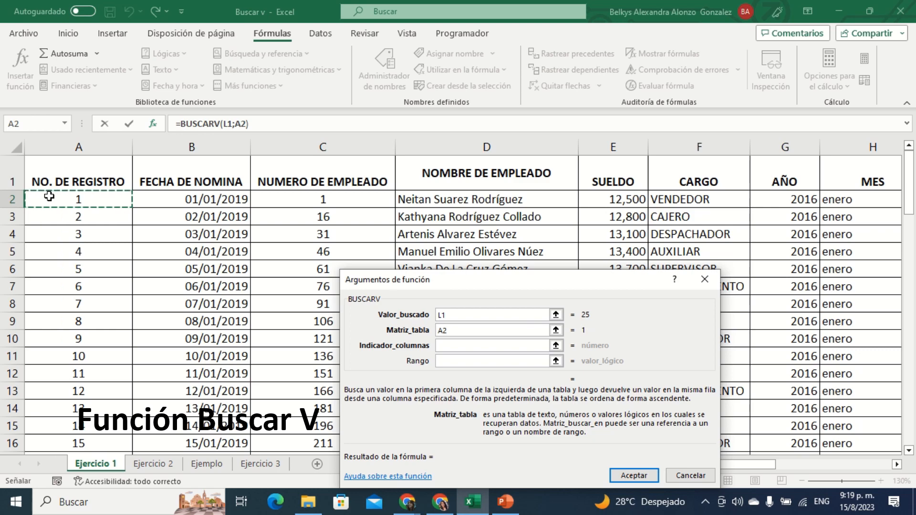
left_click_drag(49, 196, 753, 254)
left_click_drag(913, 365, 909, 160)
left_click_drag(828, 471, 902, 467)
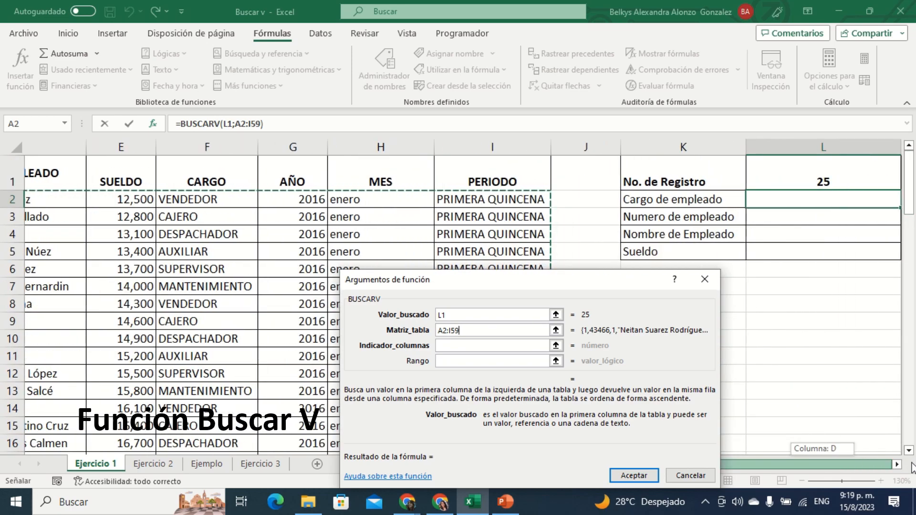
Step: Set Indicador_columnas to 6, counting the table's columns up to CARGO
left_click(476, 346)
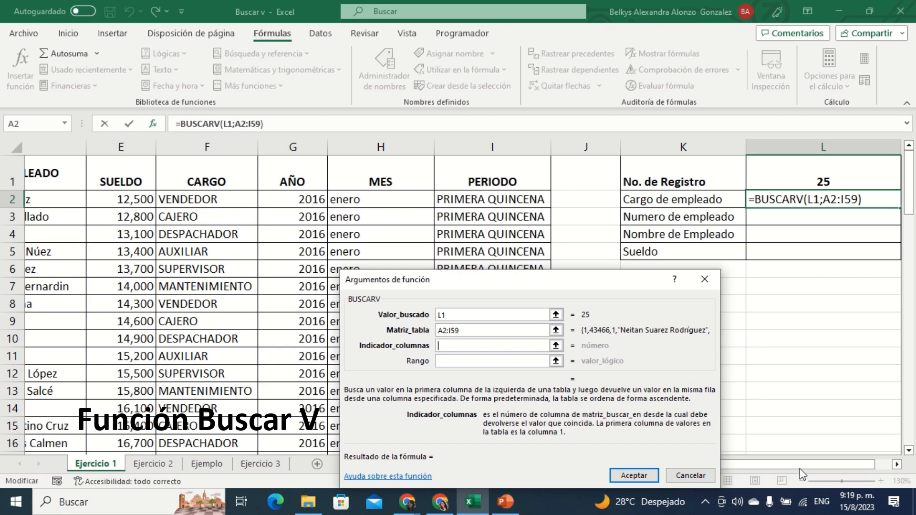
left_click_drag(800, 468, 702, 476)
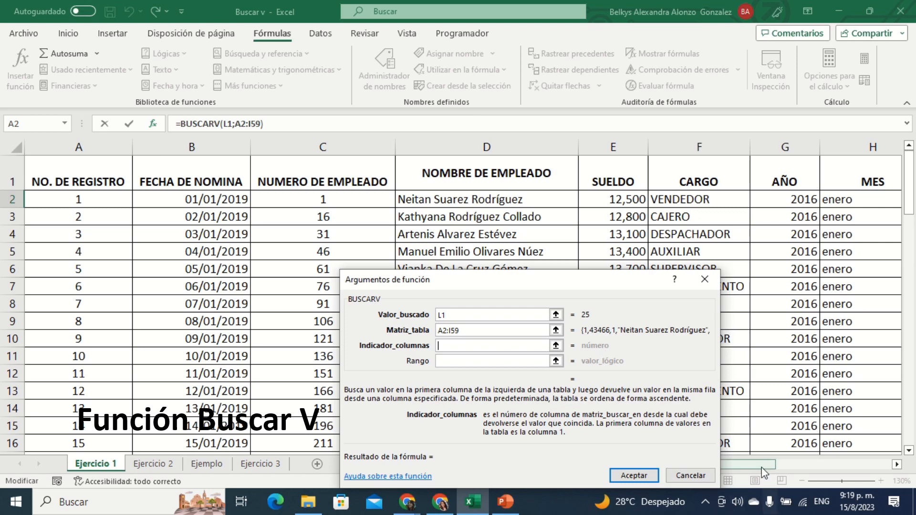
left_click_drag(763, 465, 721, 475)
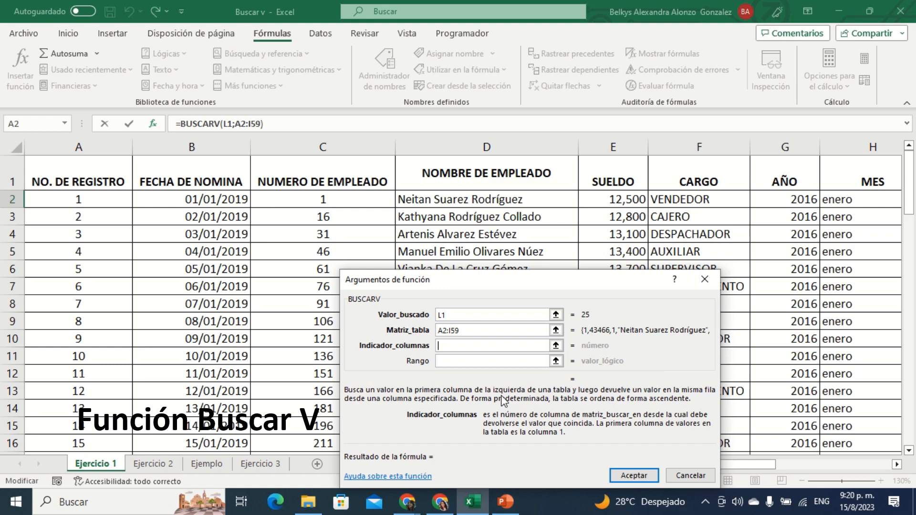
type("6")
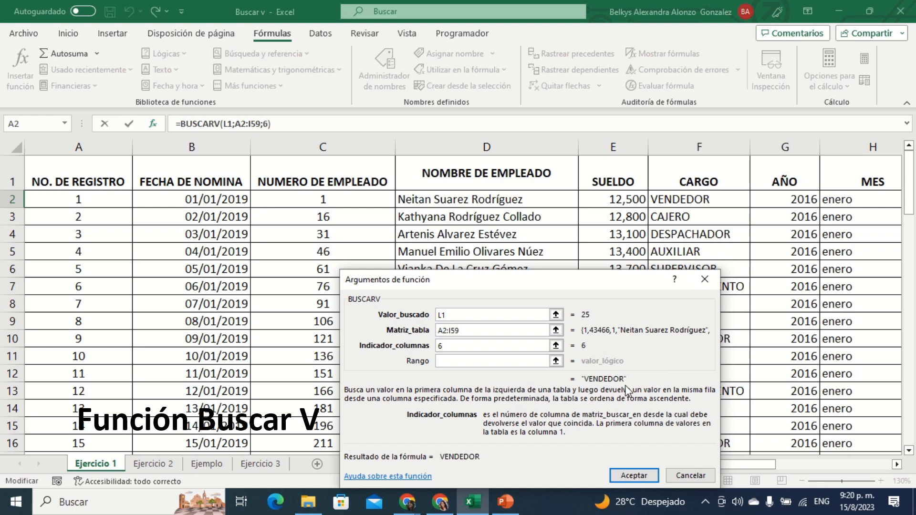
Step: Set the Rango argument of BUSCARV to falso for an exact match, trying 0 and 1 first
left_click_drag(759, 466, 915, 460)
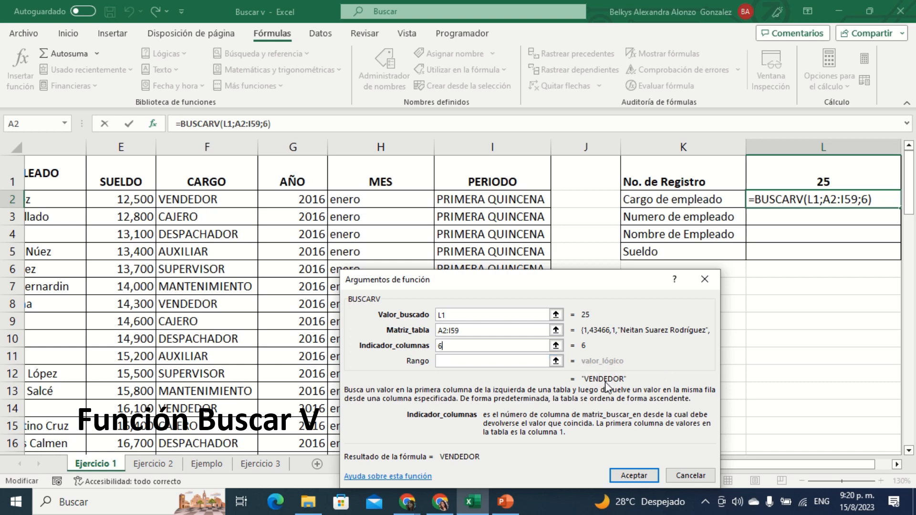
left_click(493, 362)
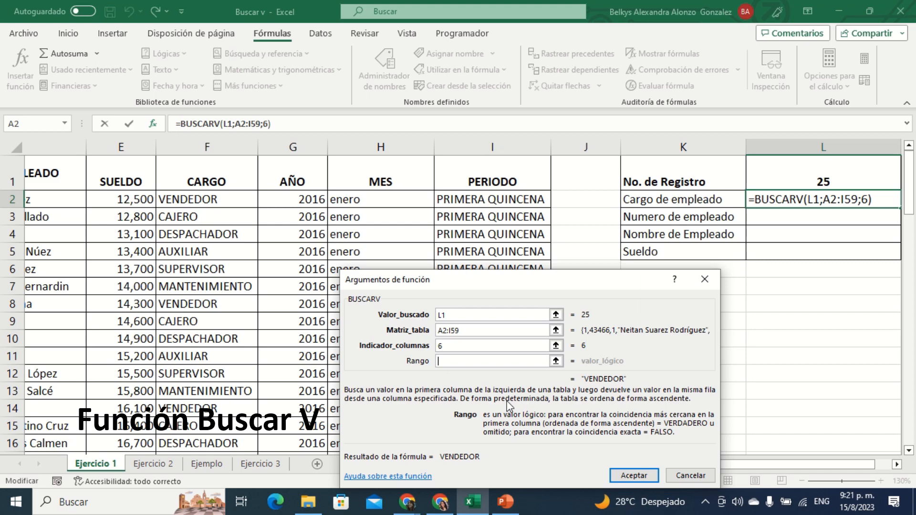
type("0")
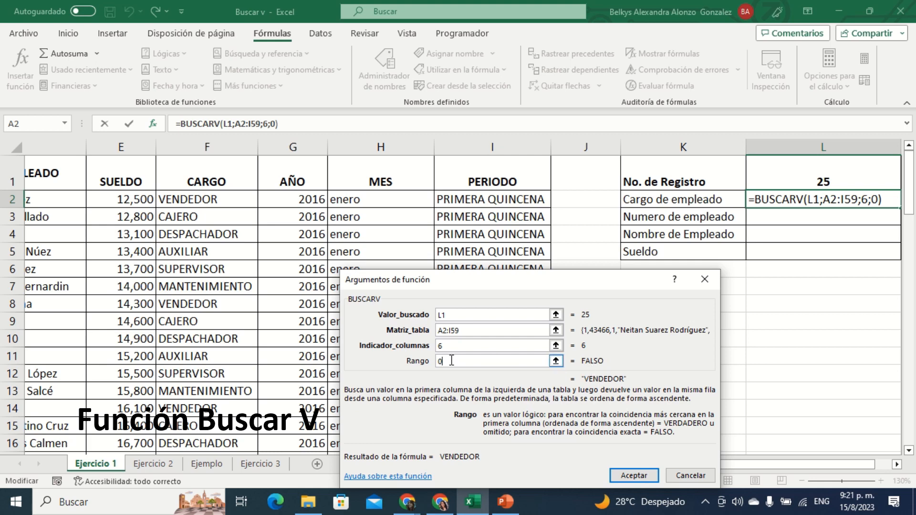
key("BackSpace")
type("1")
key("BackSpace")
type("falso")
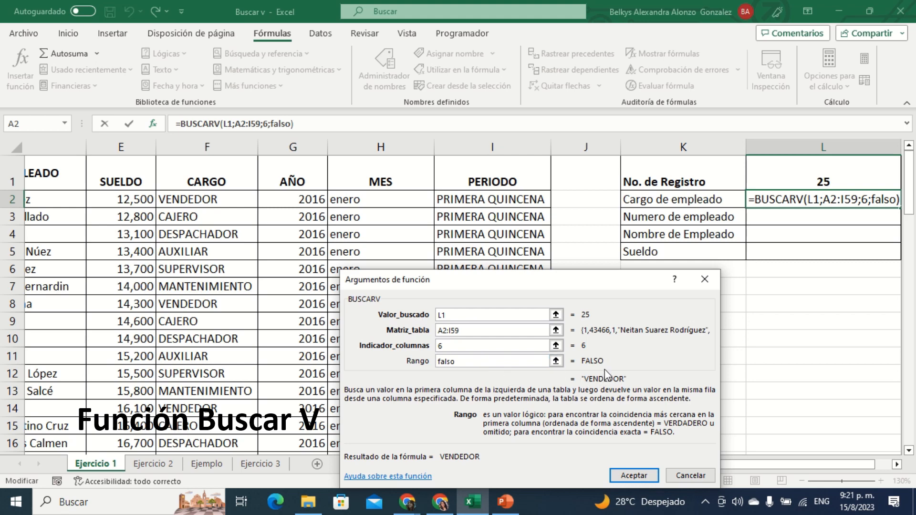
Step: Try 0 and 1 as the Rango argument in place of falso
key("BackSpace")
key("BackSpace")
key("BackSpace")
key("BackSpace")
key("BackSpace")
type("0")
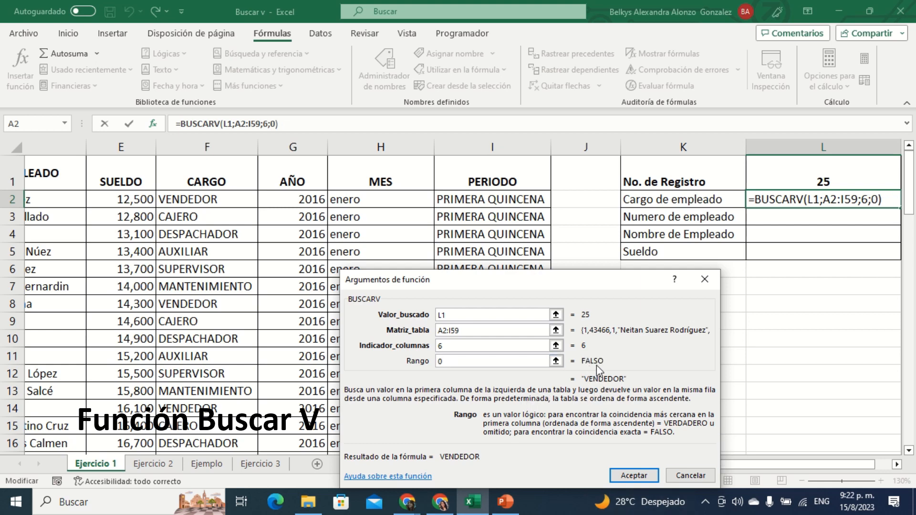
key("BackSpace")
type("1")
key("BackSpace")
Step: Enter falso as the Rango argument again and confirm the BUSCARV function in cell L2
type("f")
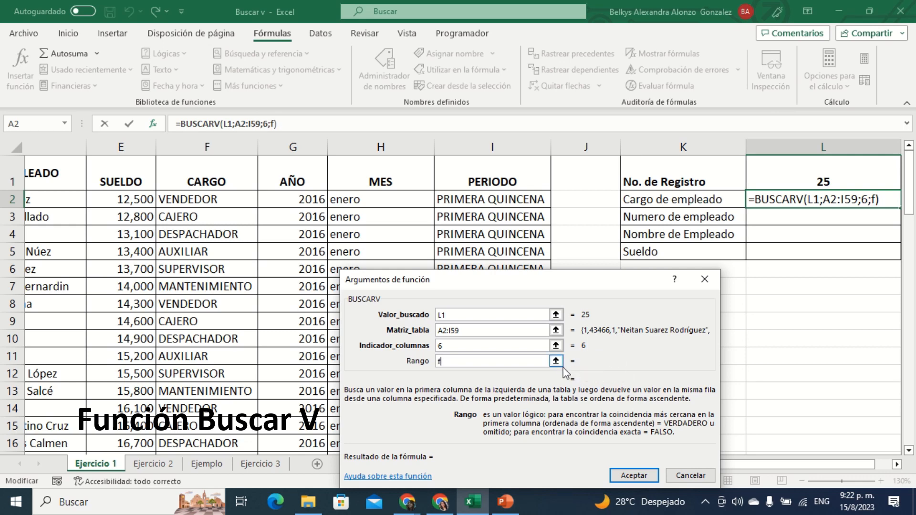
type("also")
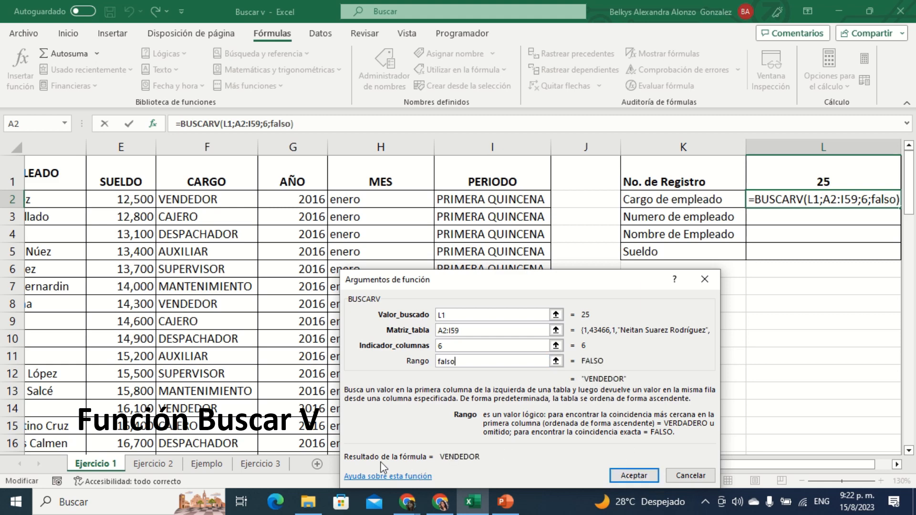
left_click(630, 481)
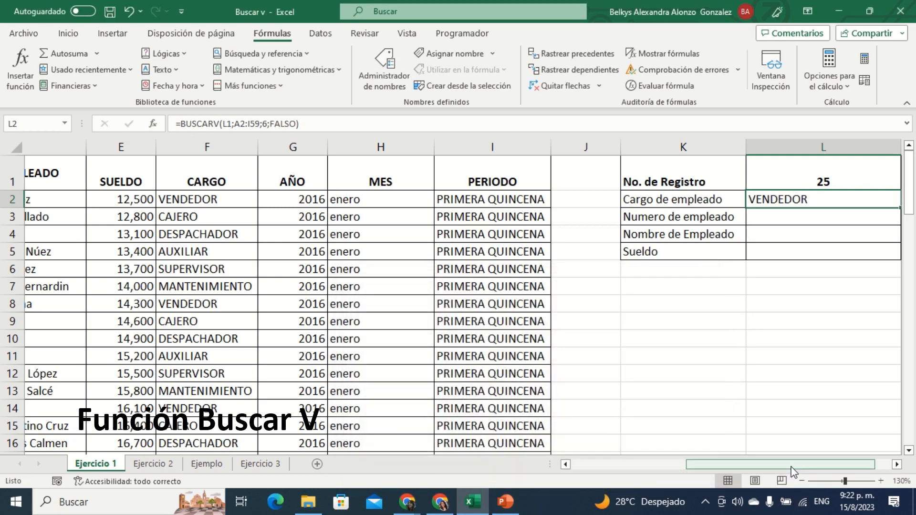
Step: Check the CARGO of registration number 25 in the employee table against the Cargo de empleado result in the form
left_click_drag(793, 473, 647, 498)
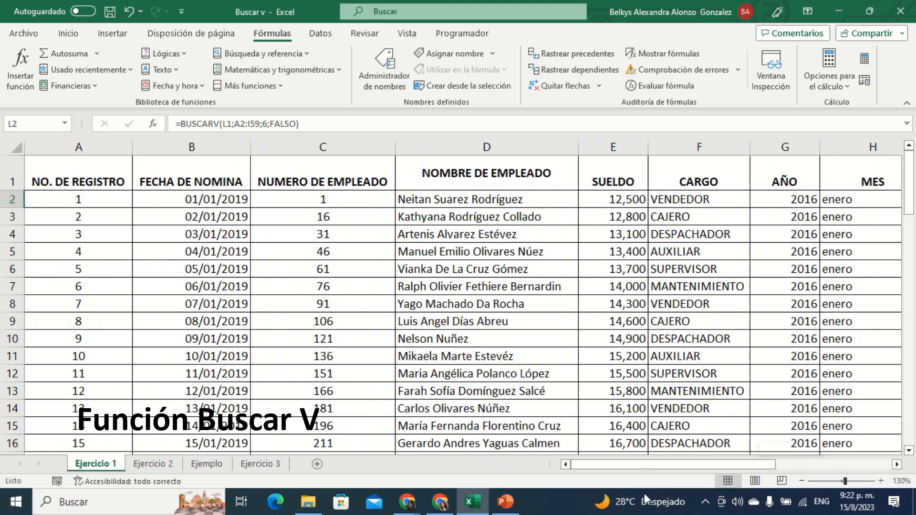
scroll(103, 321, "down", 3)
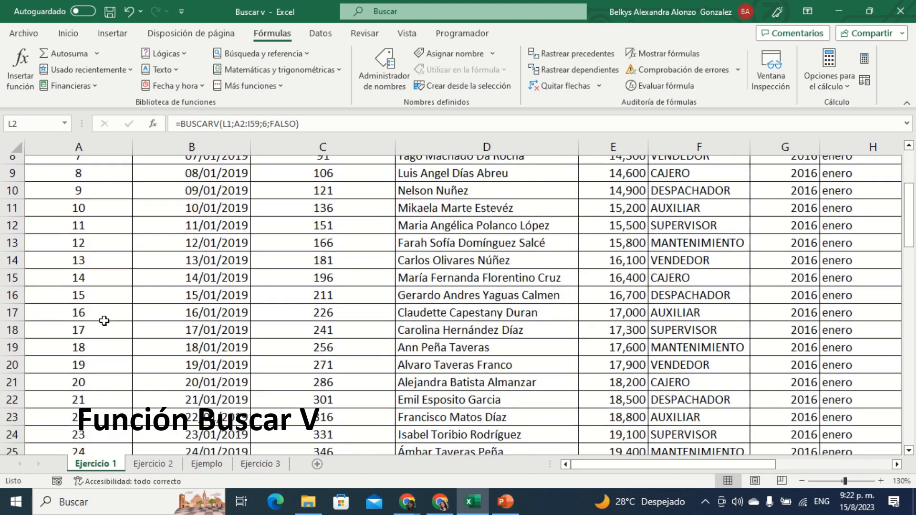
scroll(100, 343, "down", 1)
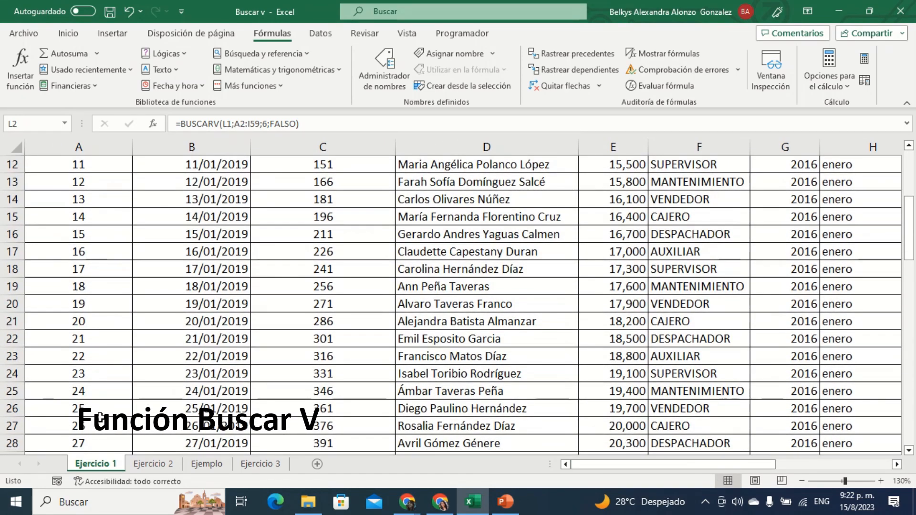
left_click(684, 410)
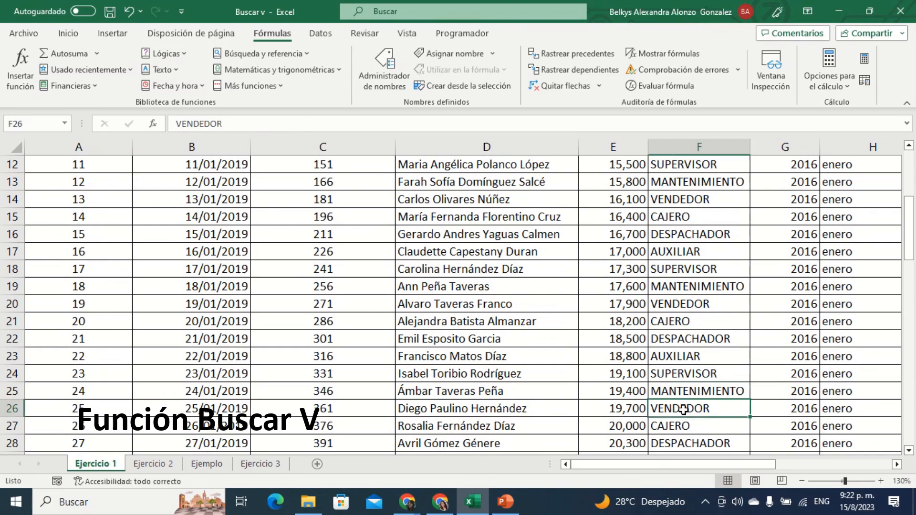
left_click(5, 405)
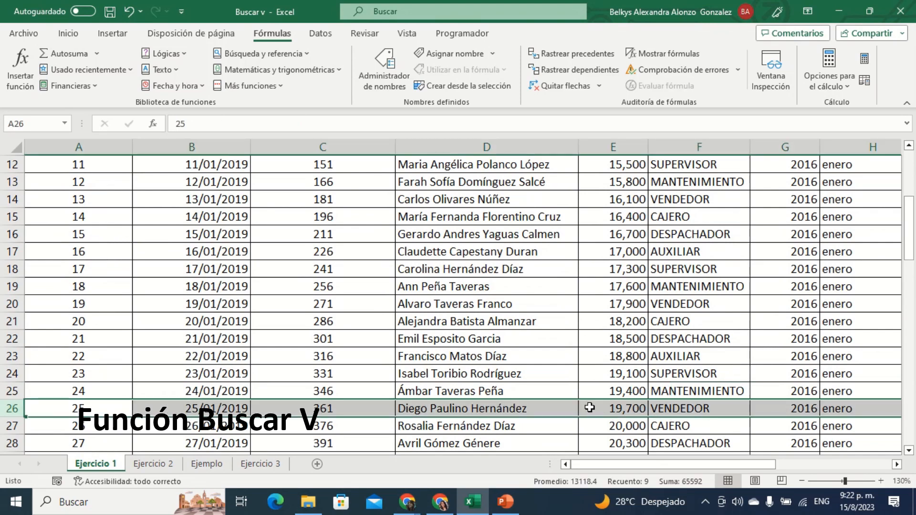
left_click(676, 408)
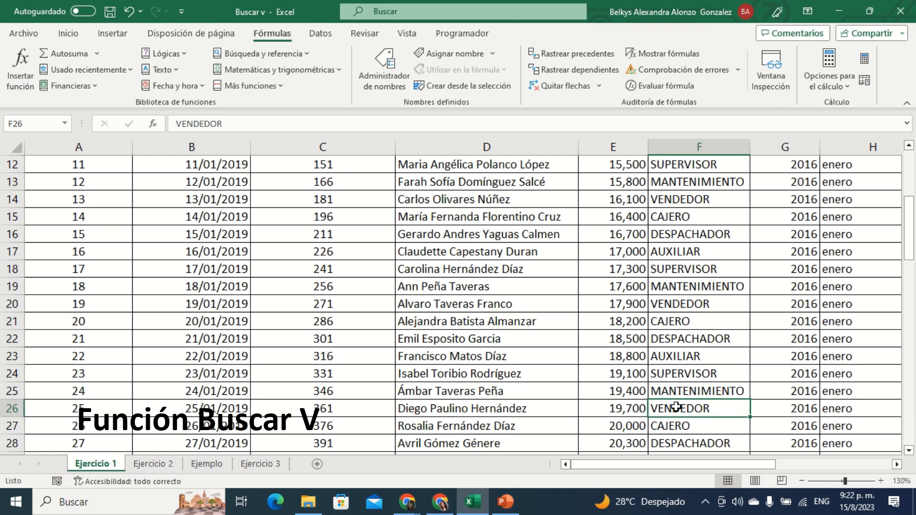
left_click_drag(677, 465, 846, 463)
scroll(776, 384, "up", 4)
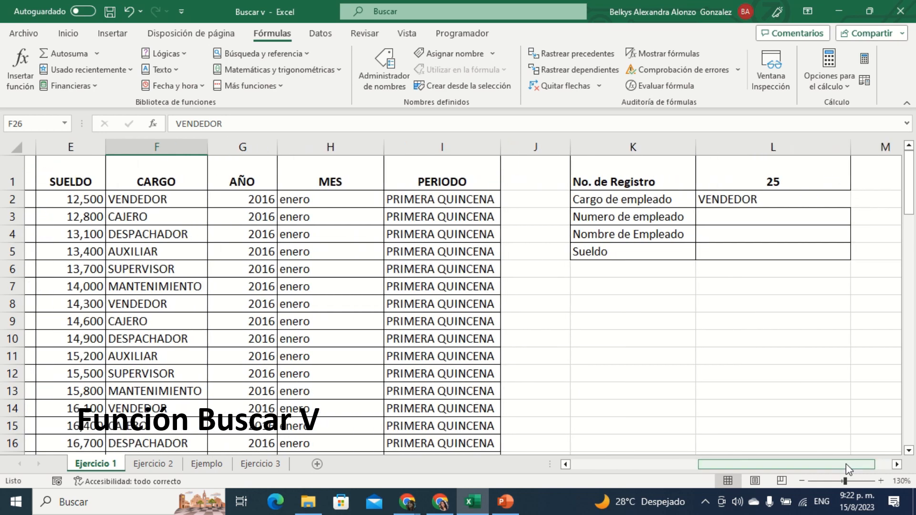
left_click(786, 289)
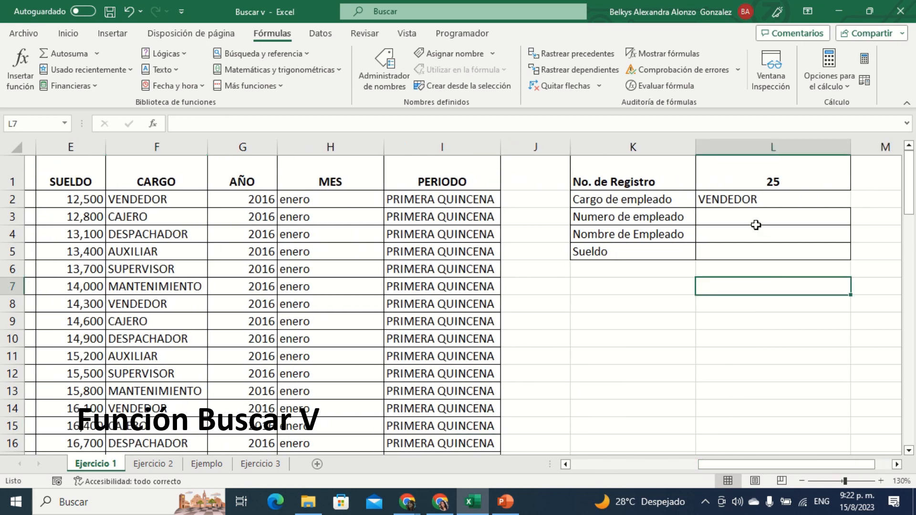
left_click(781, 172)
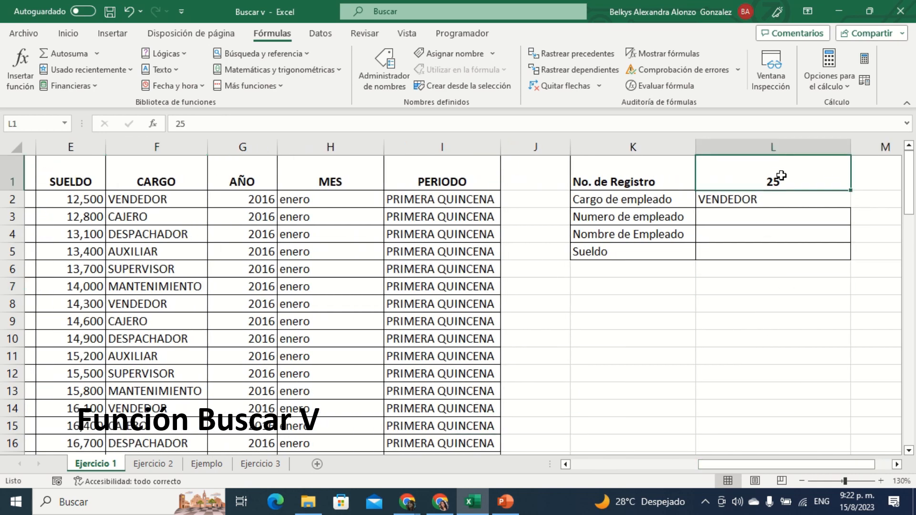
Step: Start a BUSCARV formula in the Numero de empleado cell L3 with L1 as its valor_buscado
left_click(746, 216)
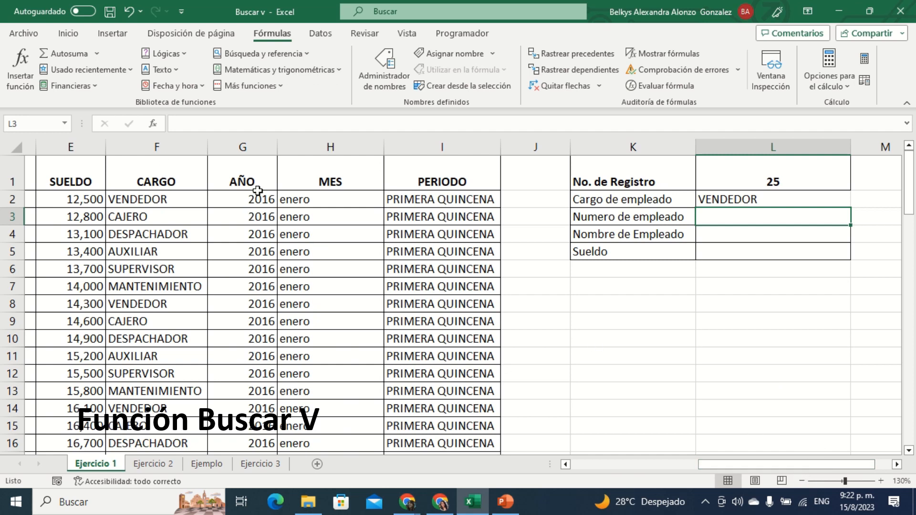
type("=")
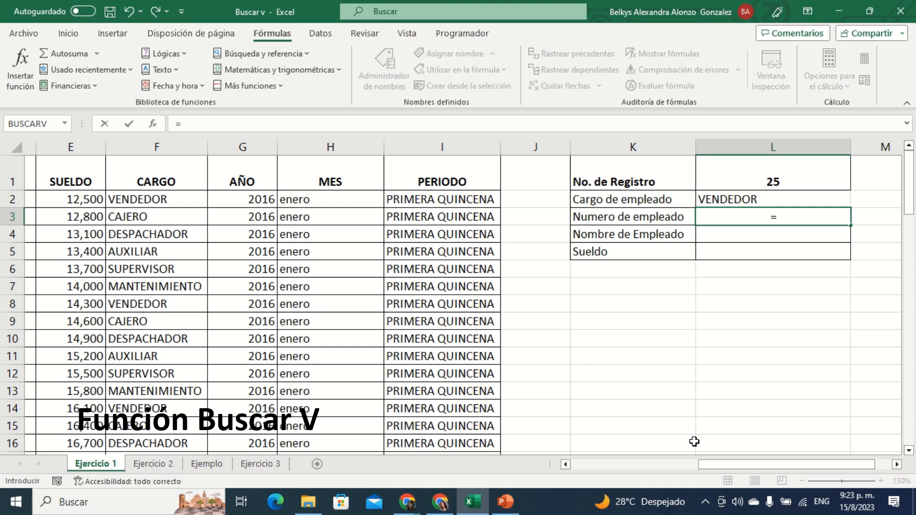
type("bu")
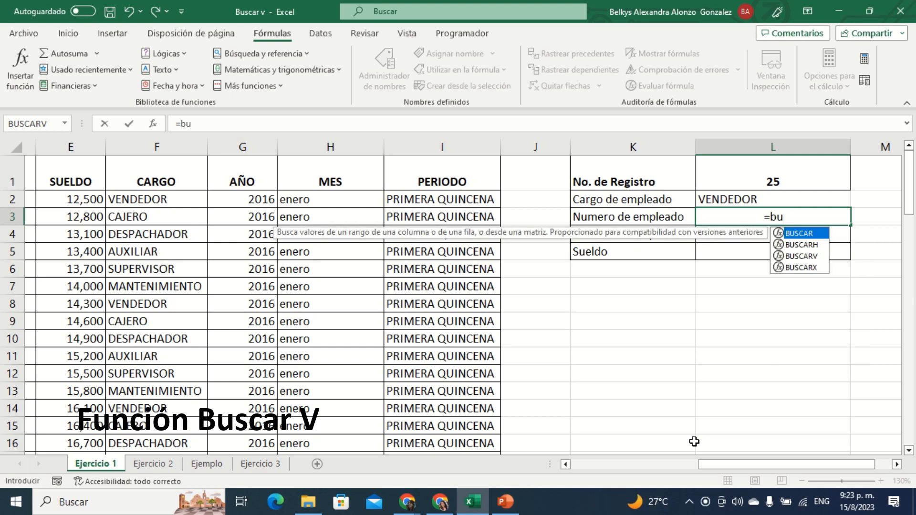
double_click(811, 257)
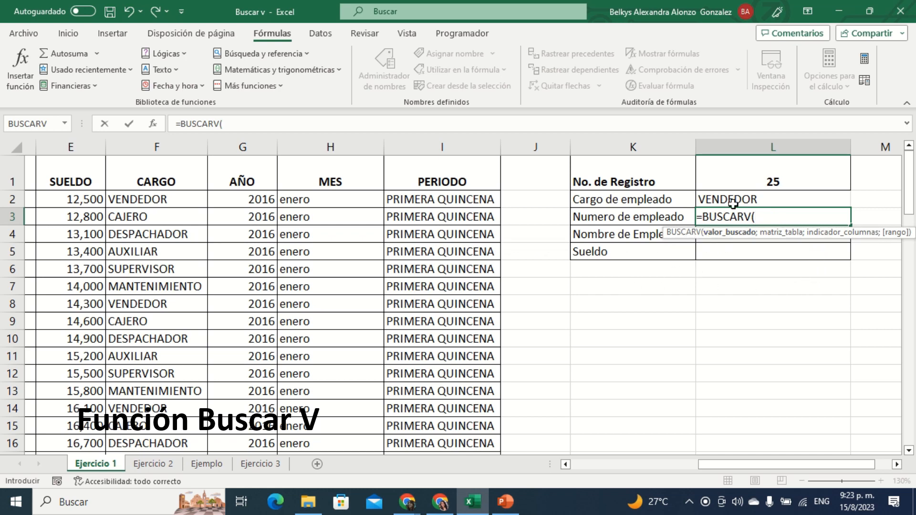
left_click(733, 173)
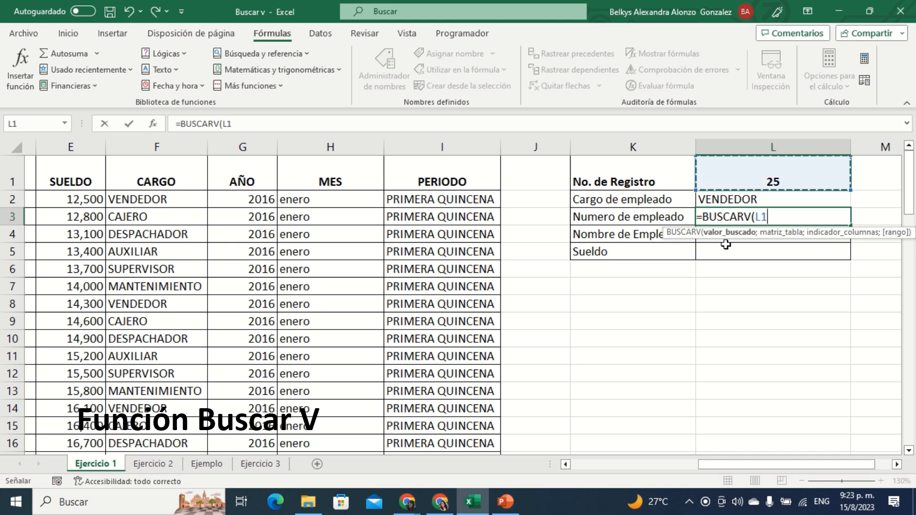
type(";")
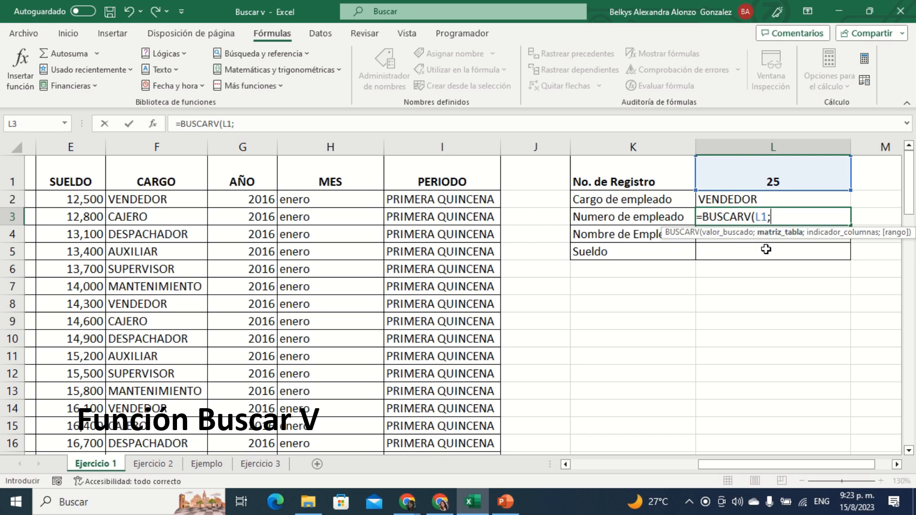
Step: Enter a2:i59 as the formula's matriz_tabla and check that the range covers the employee data
type("a2")
type(":i")
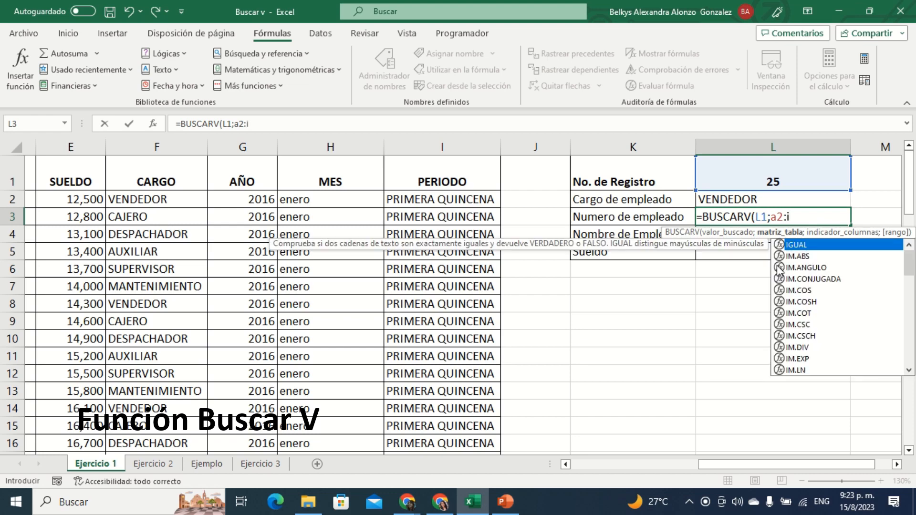
type("59")
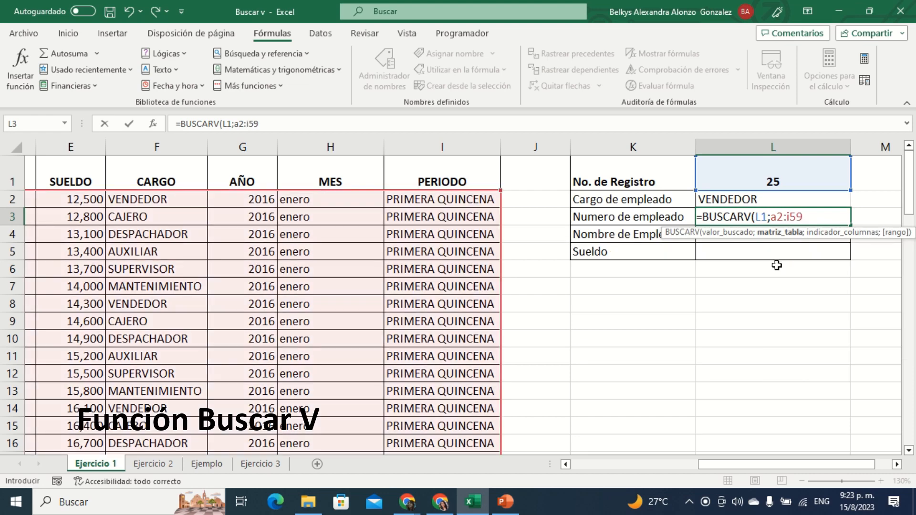
left_click_drag(733, 462, 615, 480)
scroll(630, 340, "down", 5)
scroll(630, 341, "up", 3)
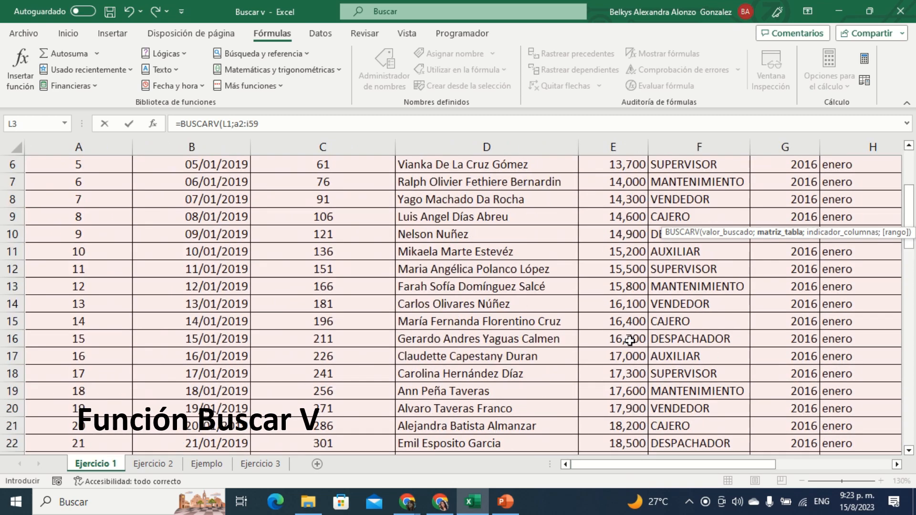
scroll(630, 340, "up", 2)
left_click_drag(724, 470, 862, 480)
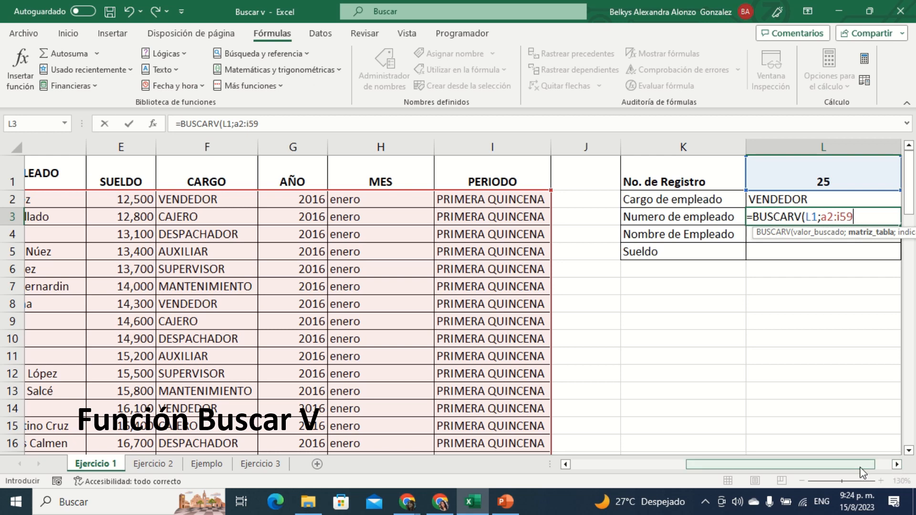
left_click_drag(861, 472, 876, 474)
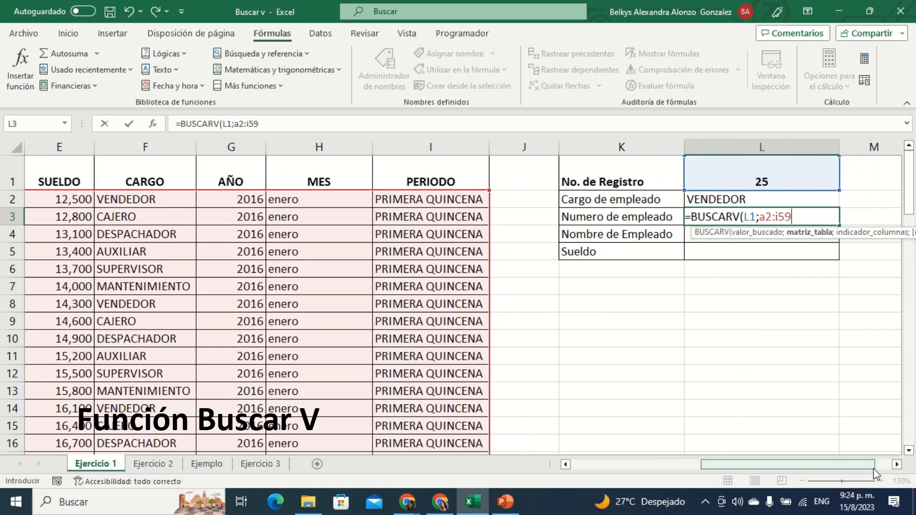
Step: Complete the BUSCARV formula in L3 with 3 as indicador_columnas and FALSO for an exact match, and confirm it
type(";")
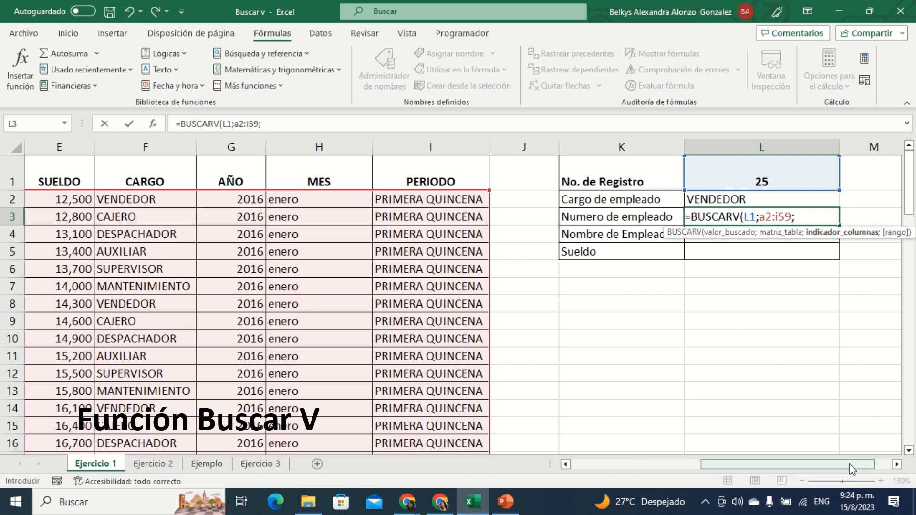
left_click_drag(850, 464, 705, 509)
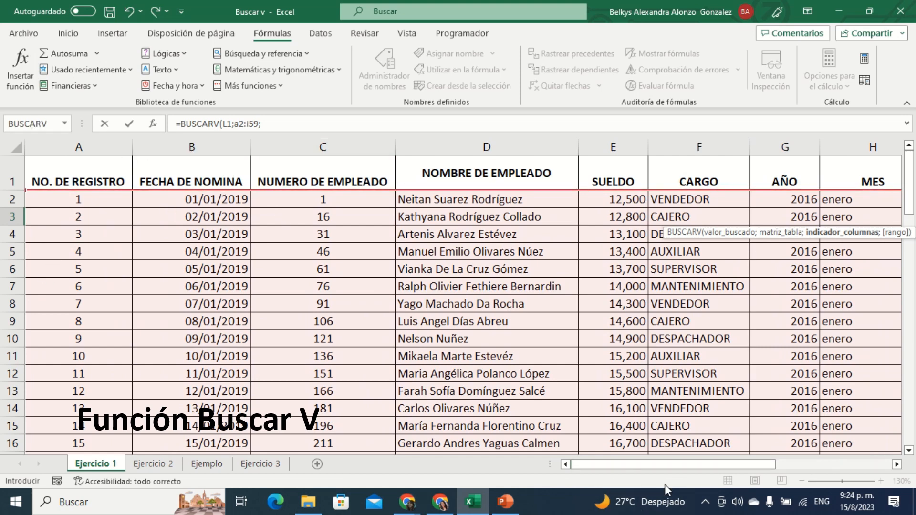
left_click_drag(722, 465, 836, 462)
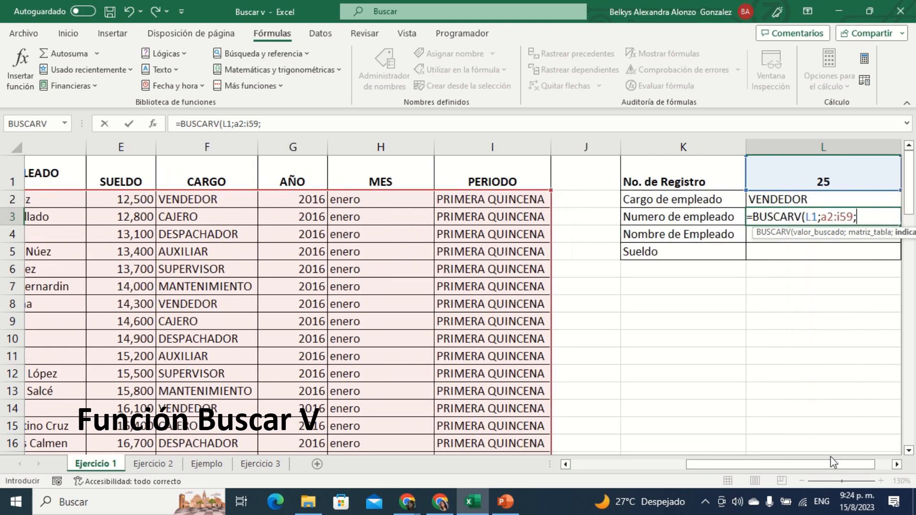
type("3")
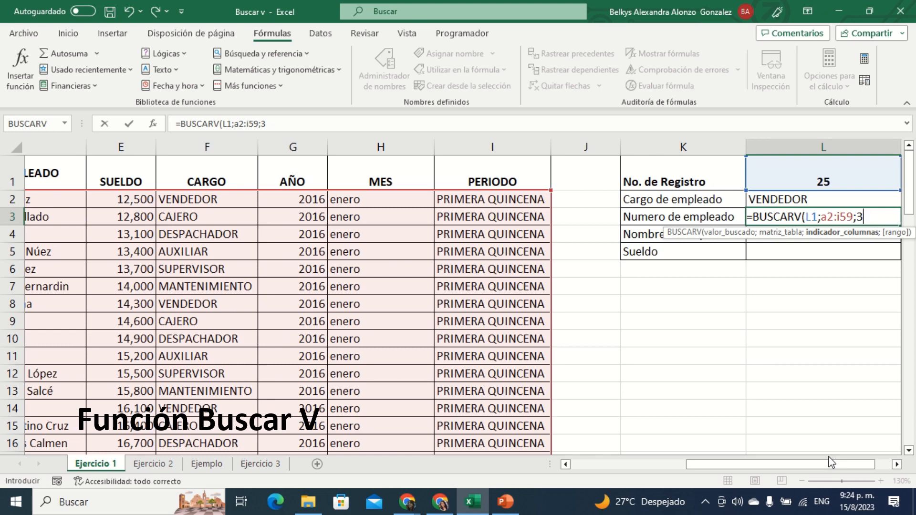
type(";")
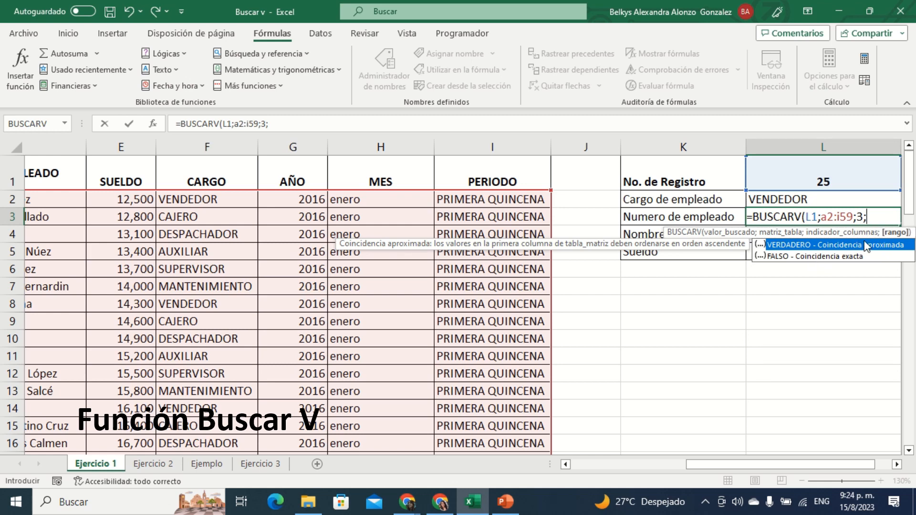
double_click(829, 260)
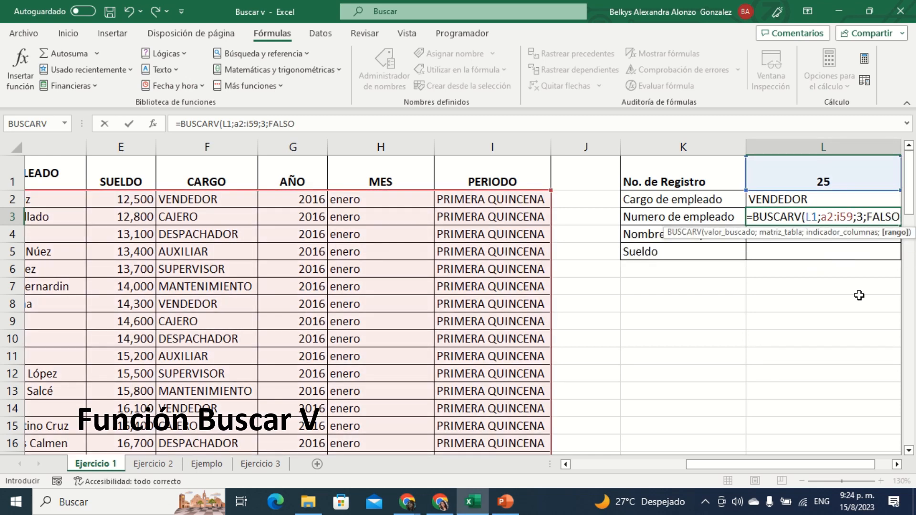
type(")")
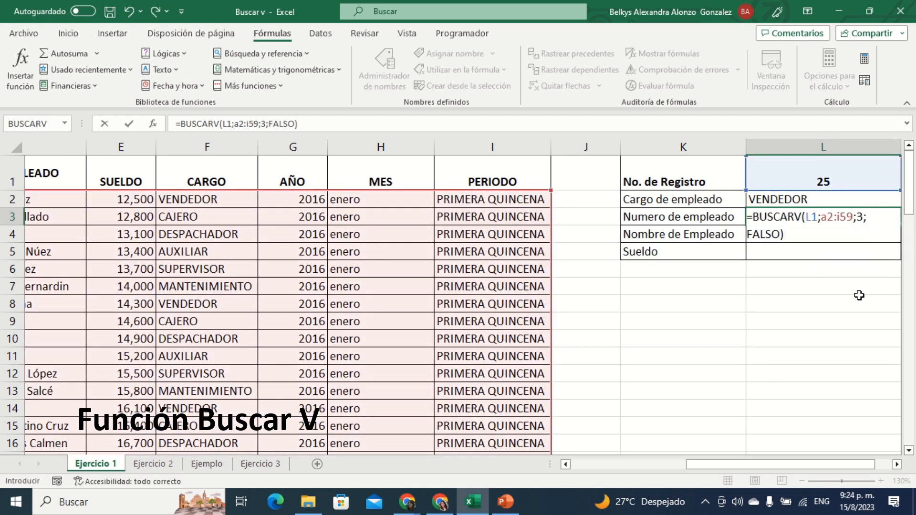
key("Return")
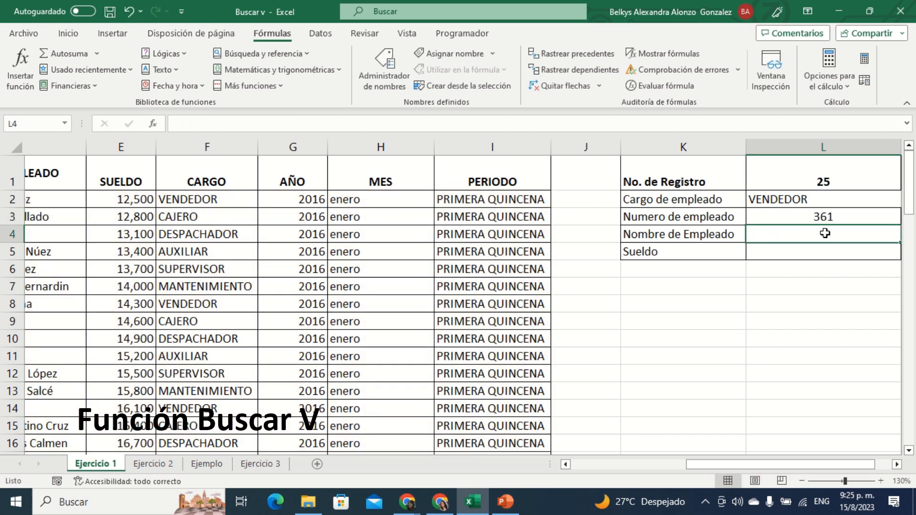
Step: Start a BUSCARV function in the Nombre de Empleado cell L4 and set L1 as Valor_buscado in its function arguments
left_click(819, 175)
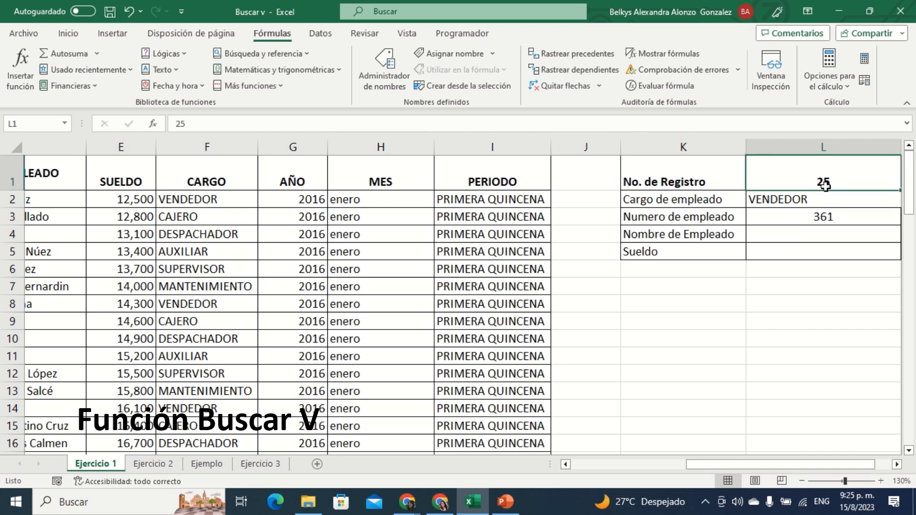
left_click(820, 234)
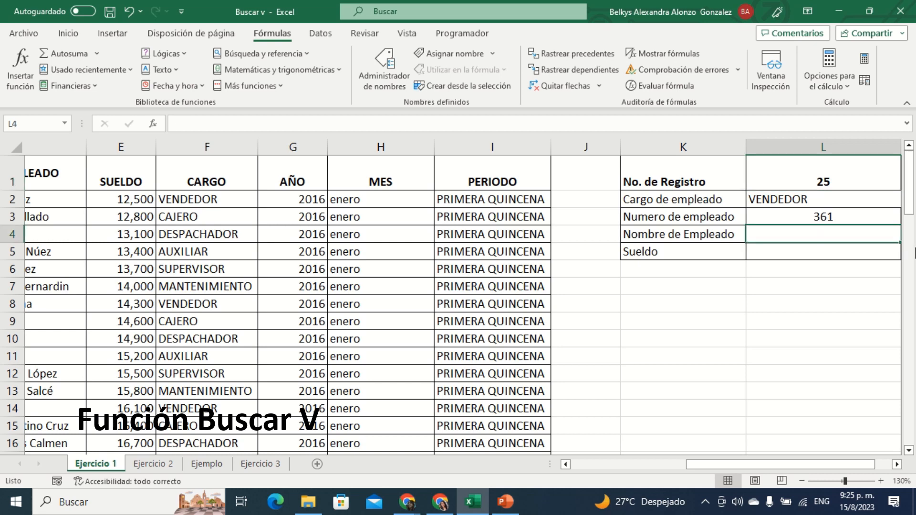
type("=")
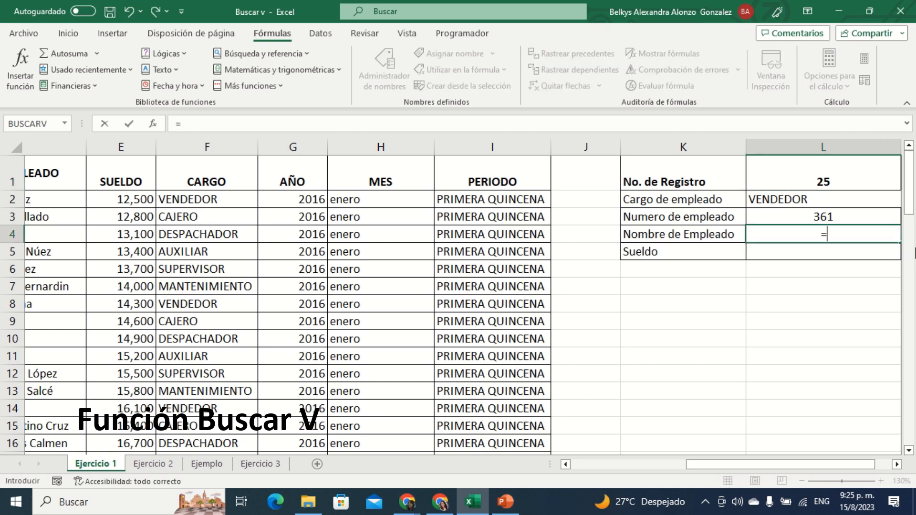
type("bus")
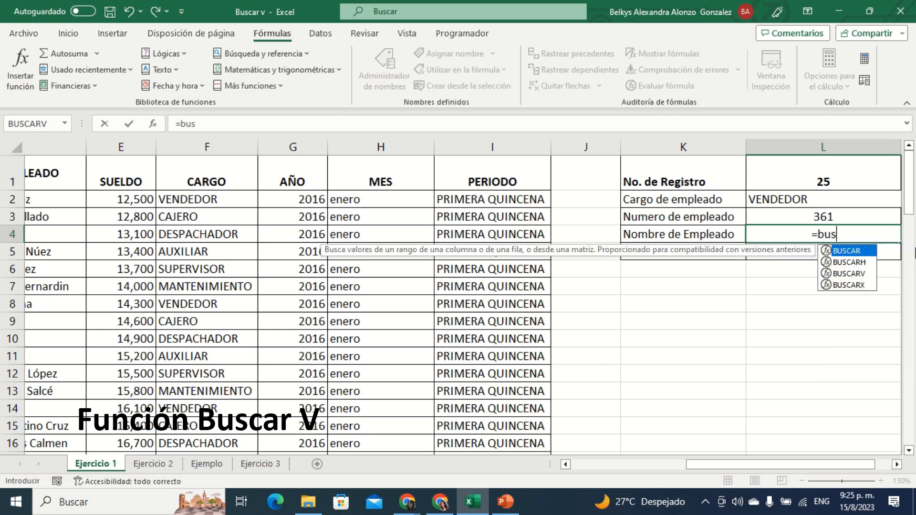
double_click(852, 273)
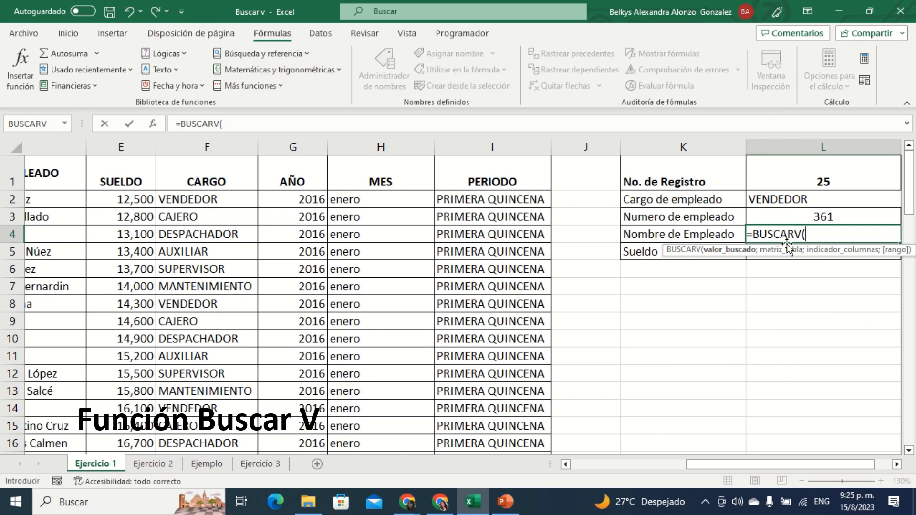
left_click(157, 125)
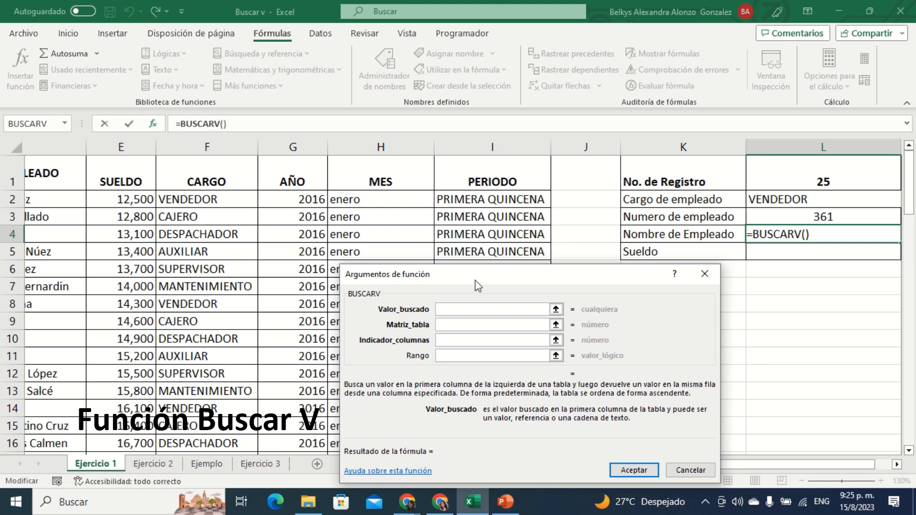
left_click_drag(478, 285, 341, 113)
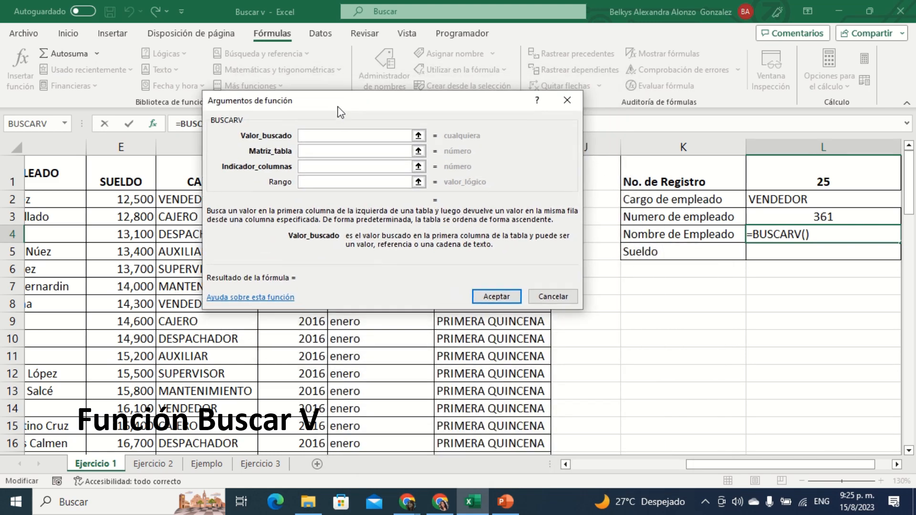
left_click(830, 177)
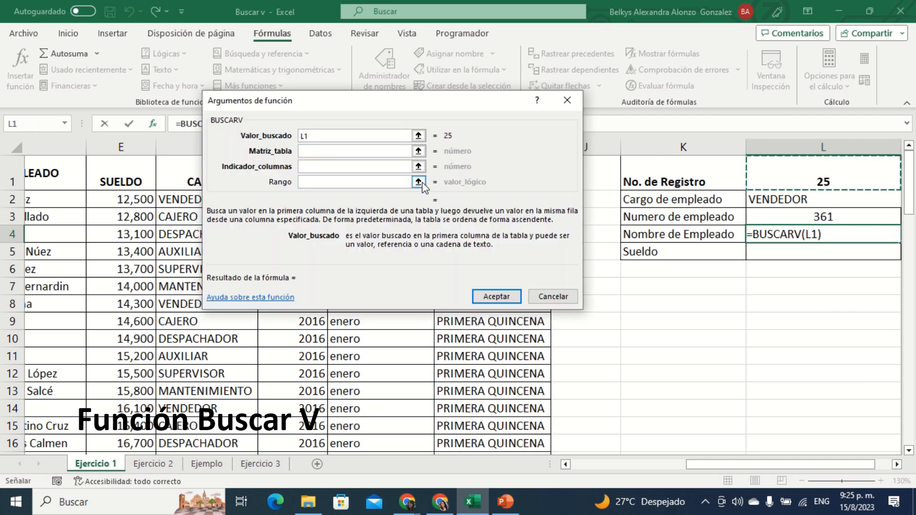
Step: Set the Matriz_tabla argument to the employee data range A2:I59
left_click(312, 151)
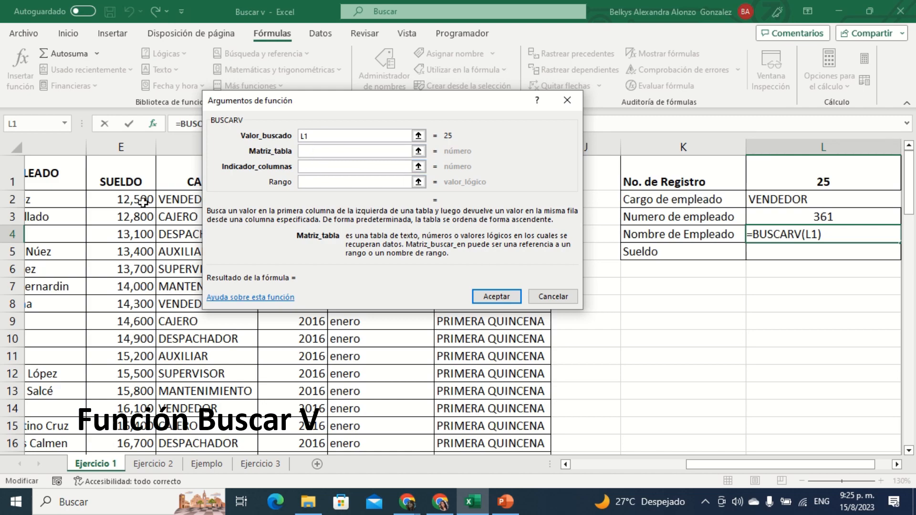
left_click_drag(533, 465, 395, 429)
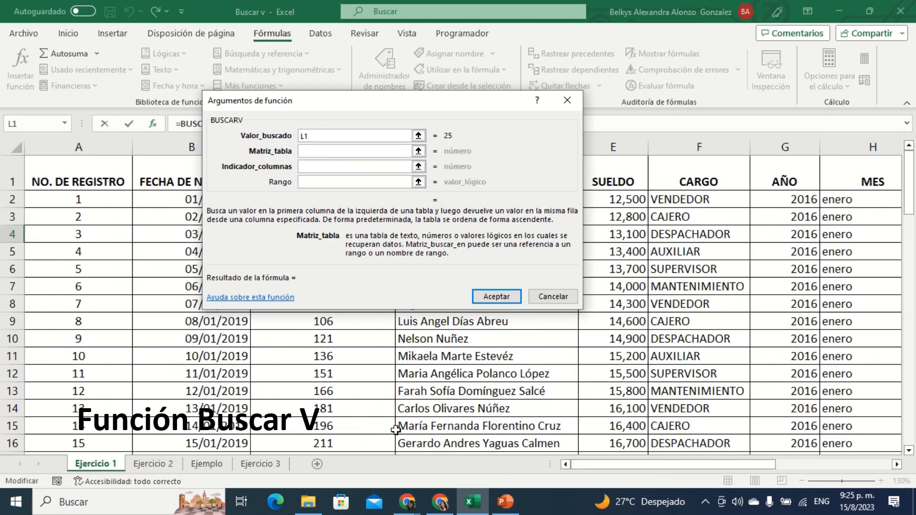
left_click_drag(63, 197, 772, 421)
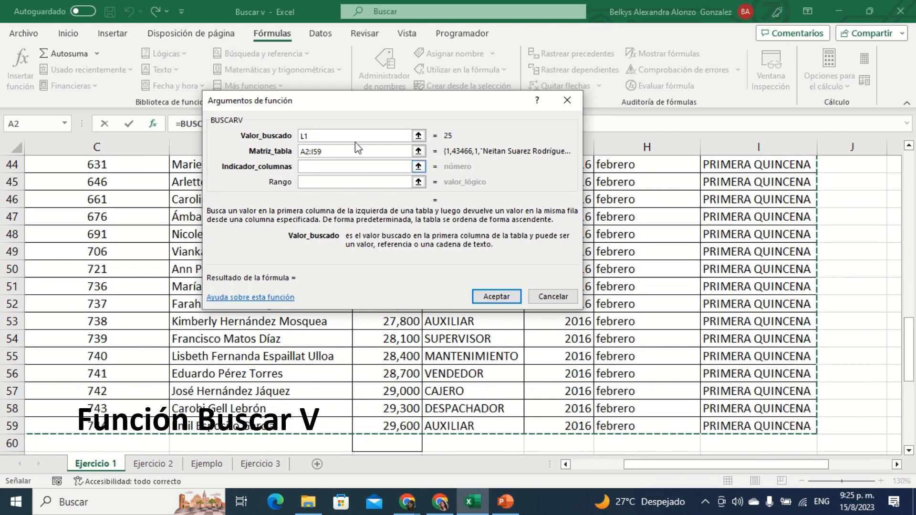
left_click_drag(785, 466, 839, 466)
scroll(774, 298, "up", 14)
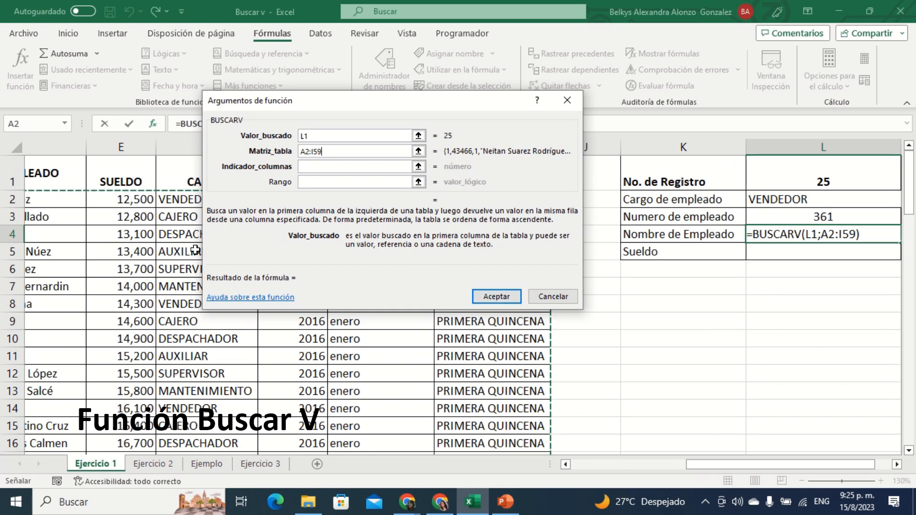
Step: Set the Indicador_columnas argument to 4 for the NOMBRE DE EMPLEADO column
left_click(307, 168)
left_click_drag(735, 471, 704, 472)
left_click_drag(472, 102, 716, 99)
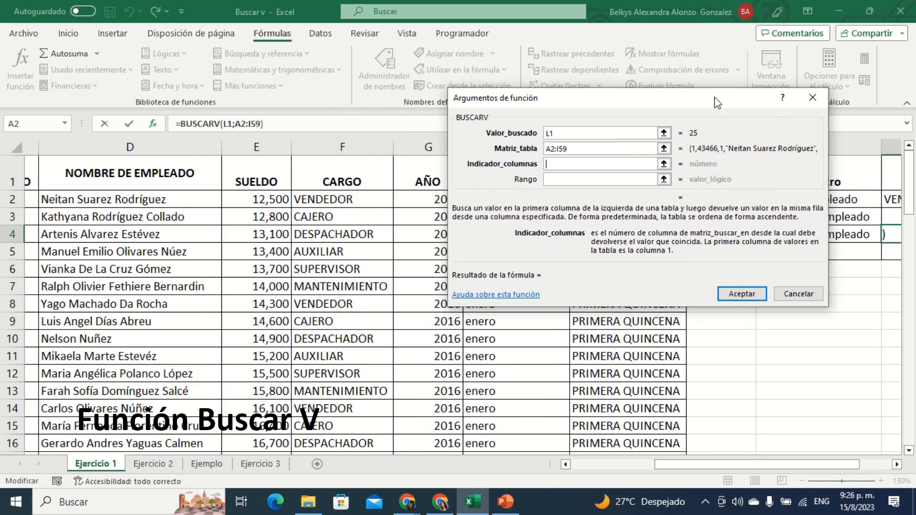
mouse_move(784, 471)
left_mouse_down()
mouse_move(633, 486)
mouse_move(774, 481)
left_mouse_up()
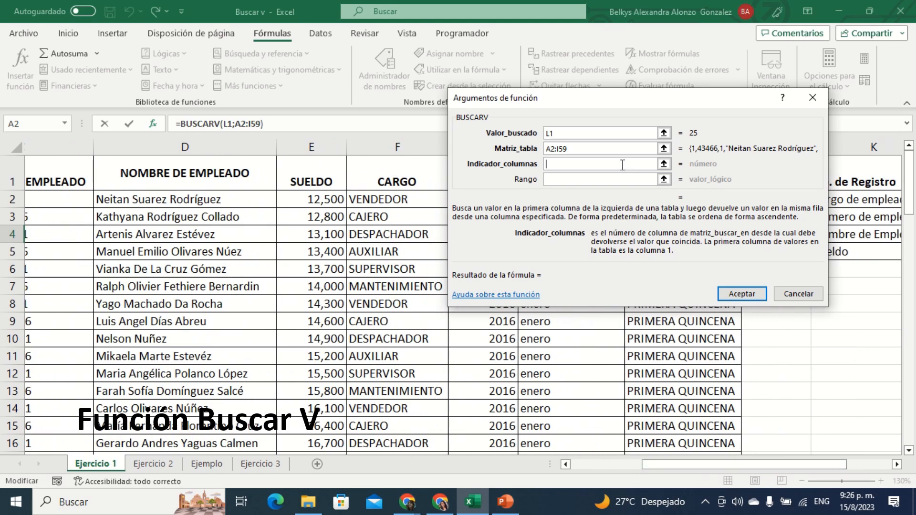
type("4")
key("Tab")
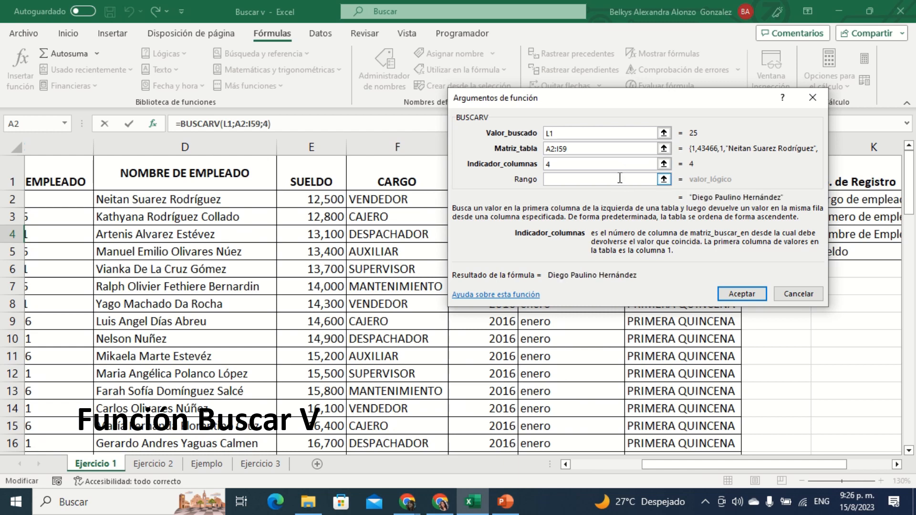
Step: Enter 0 as the Rango argument, confirm the function in L4 and check its result against the registration number
left_click(603, 179)
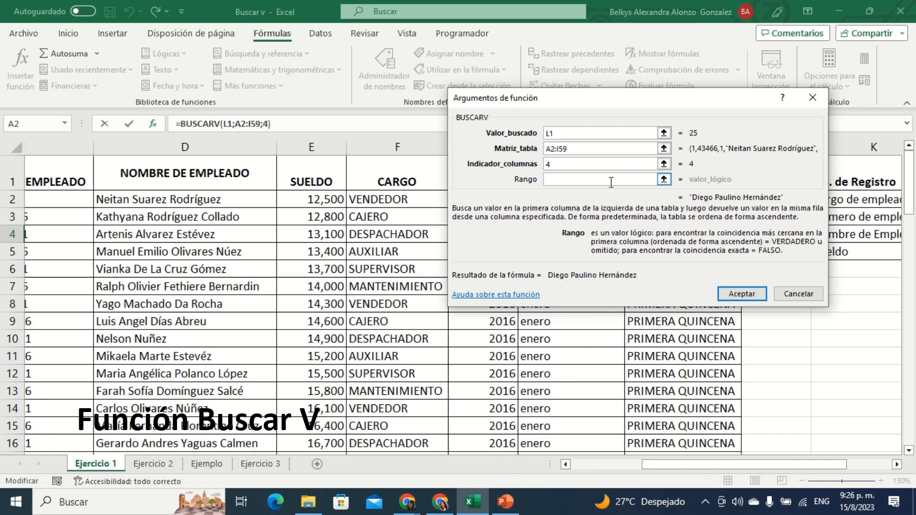
type("0")
left_click(741, 294)
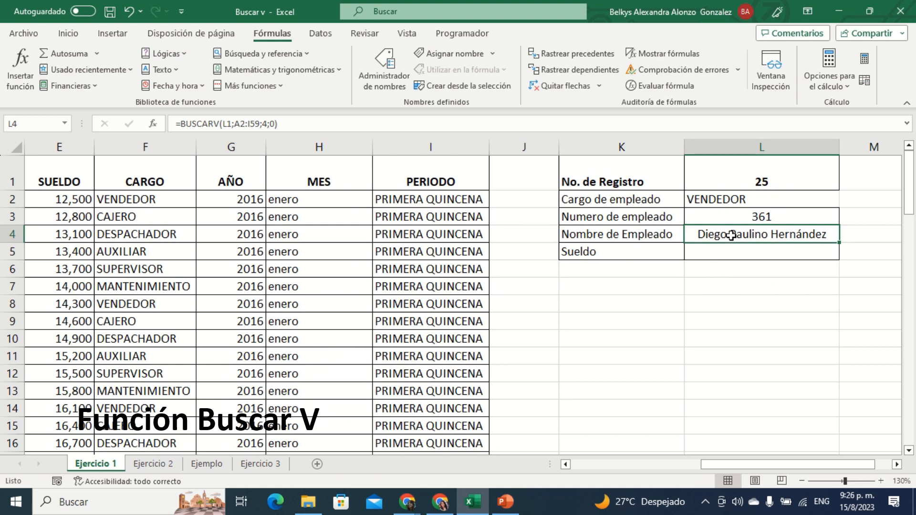
left_click(750, 171)
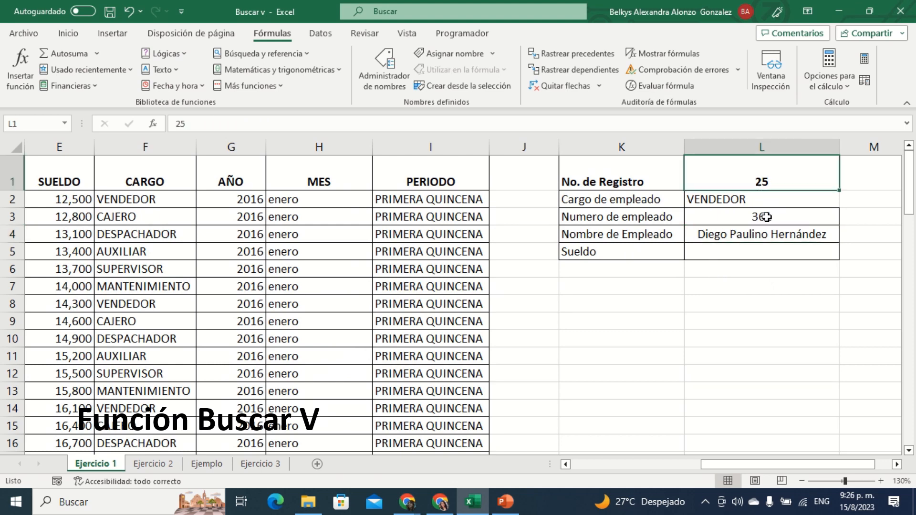
left_click(766, 233)
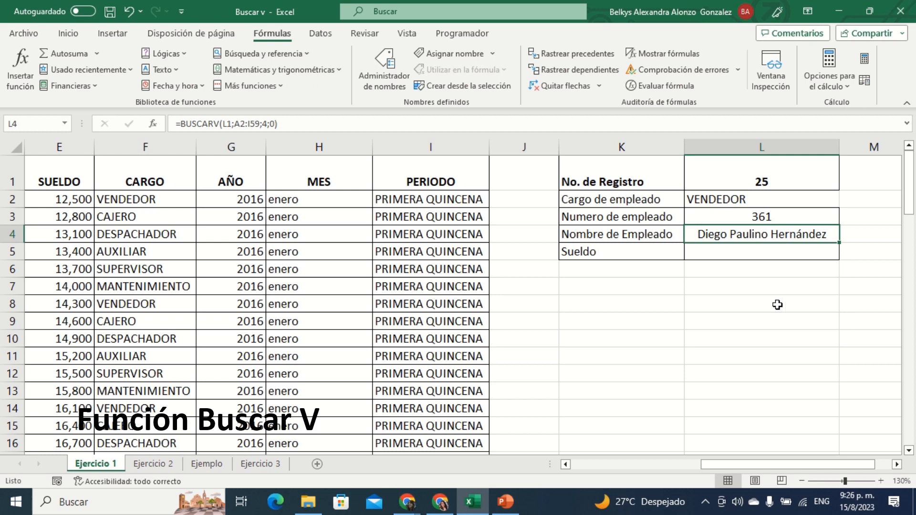
Step: Clear the formulas in L3:L4 and fill the Cargo de empleado formula from L2 down to L5
left_click(728, 248)
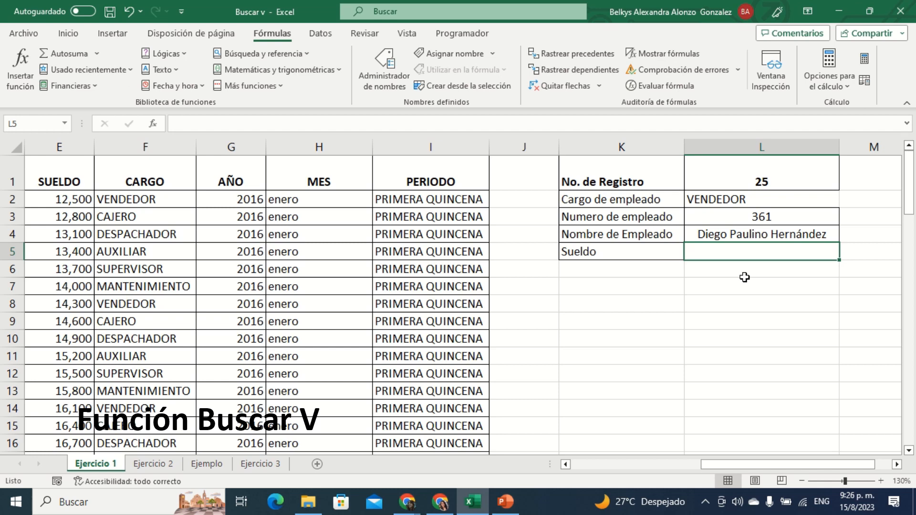
left_click(746, 198)
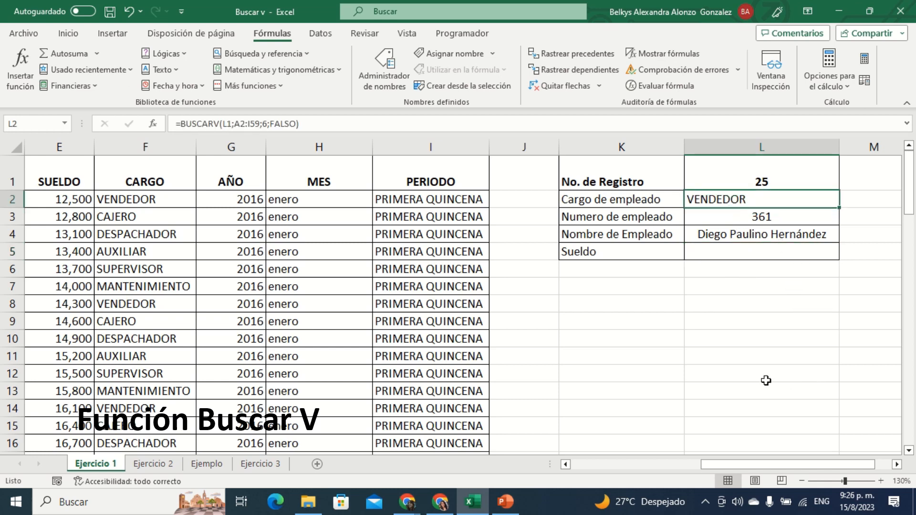
left_click_drag(759, 217, 759, 229)
key("Delete")
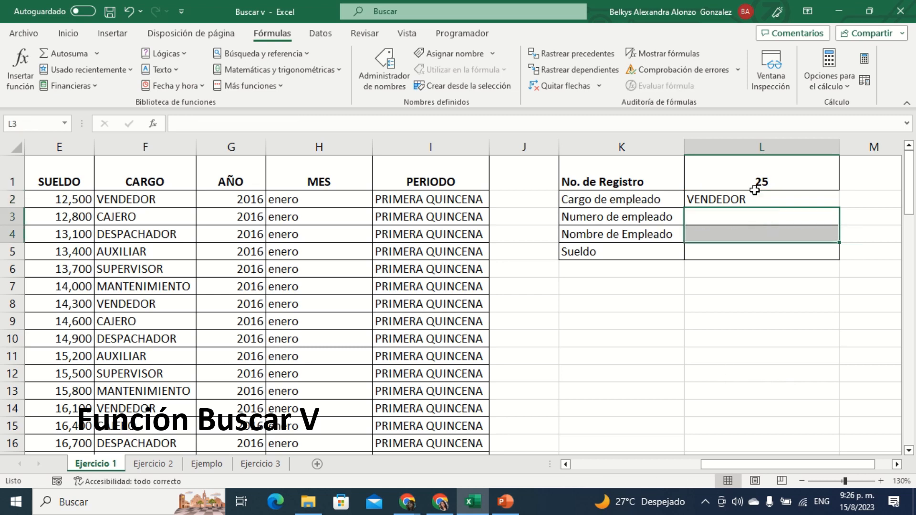
left_click(754, 200)
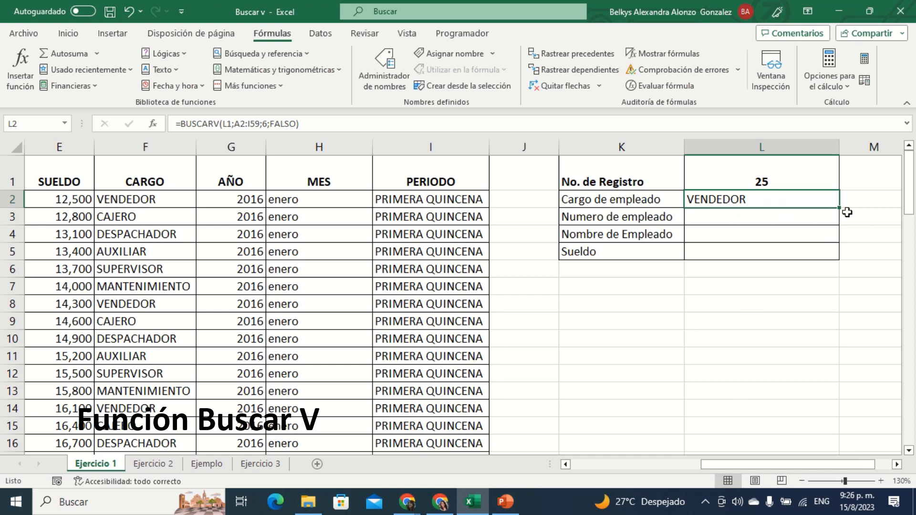
left_click_drag(839, 208, 840, 260)
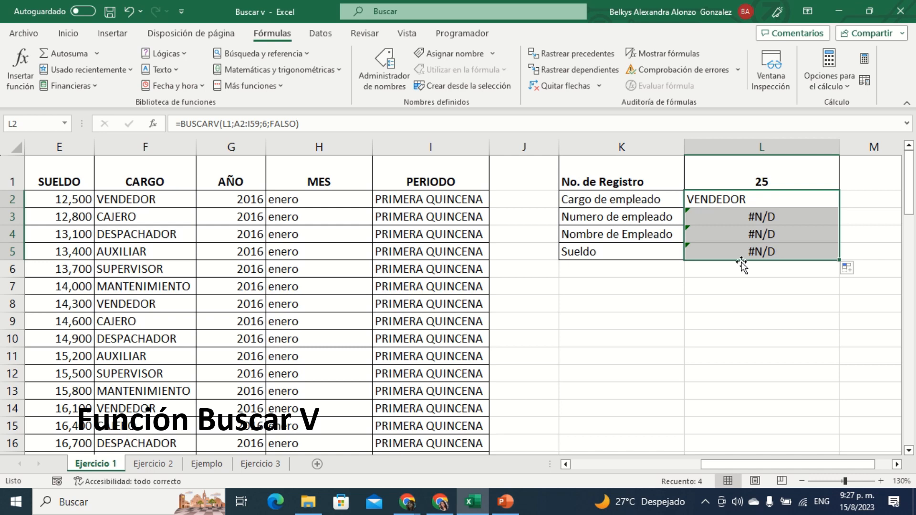
Step: Correct the copied formula in L3 to look up L1 in the employee data range A2:I59
double_click(760, 219)
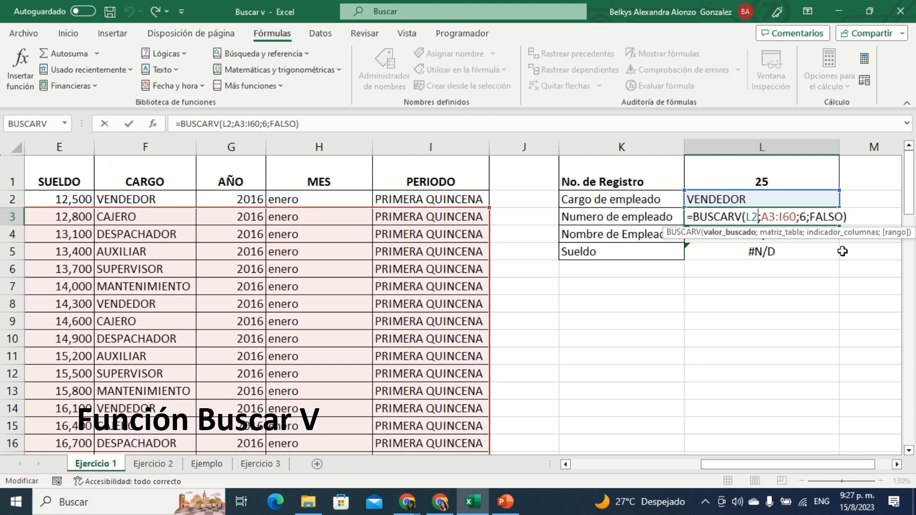
key("BackSpace")
type("1")
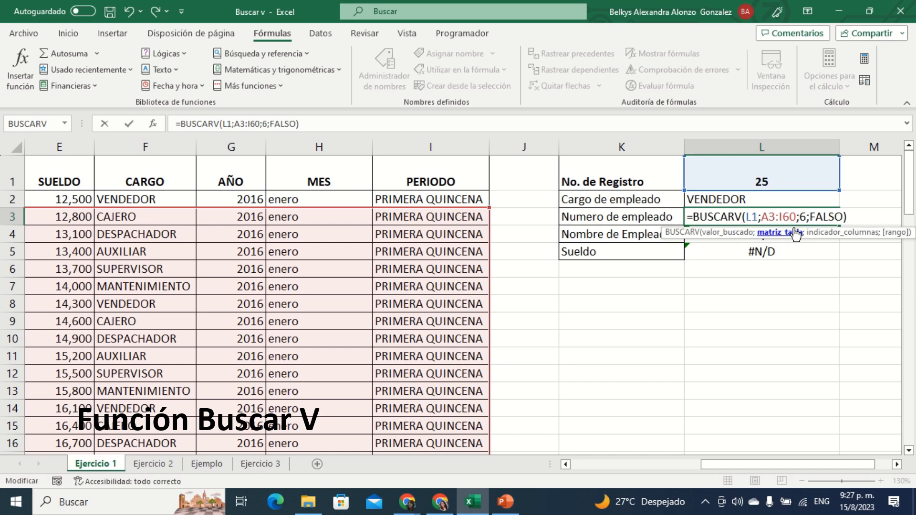
key("Delete")
type("2")
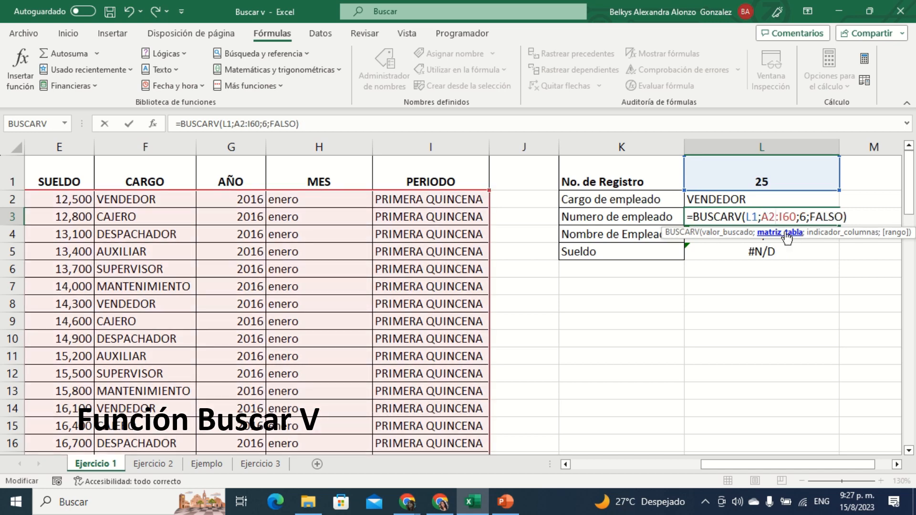
scroll(608, 303, "down", 18)
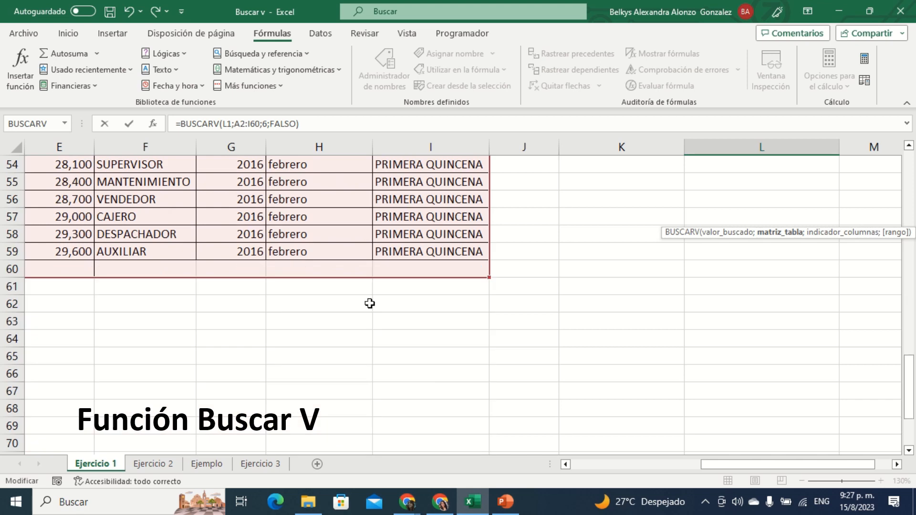
scroll(453, 272, "up", 18)
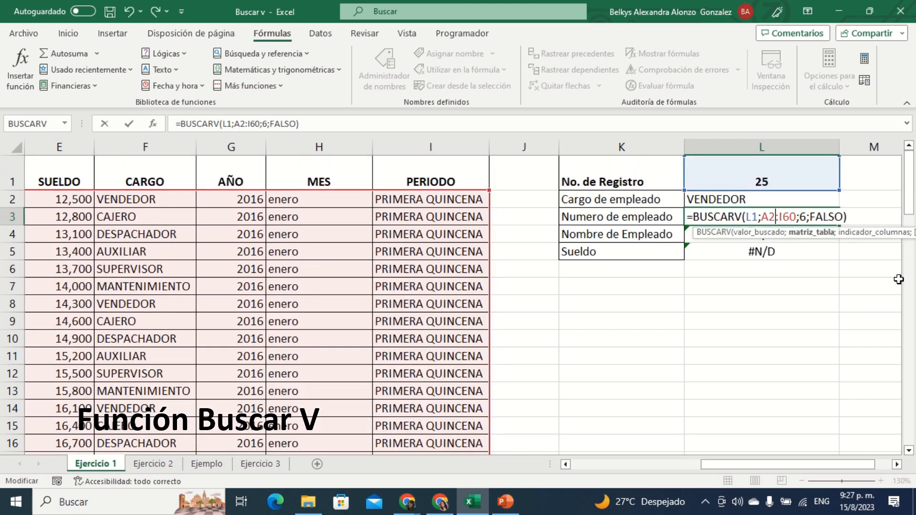
left_click(786, 217)
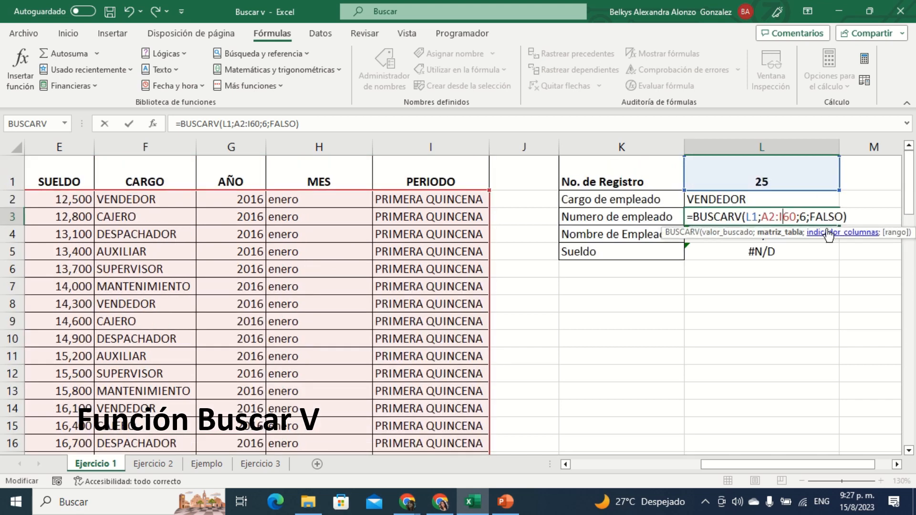
key("Delete")
key("Delete")
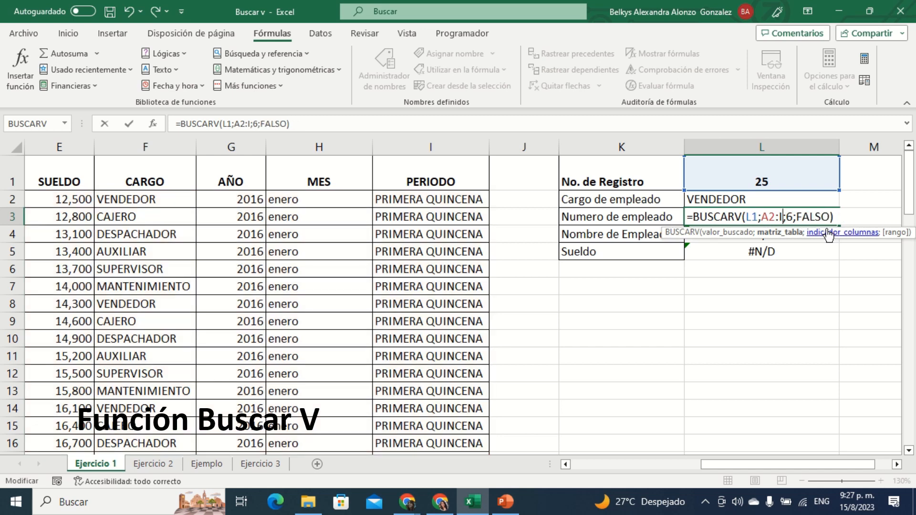
type("59")
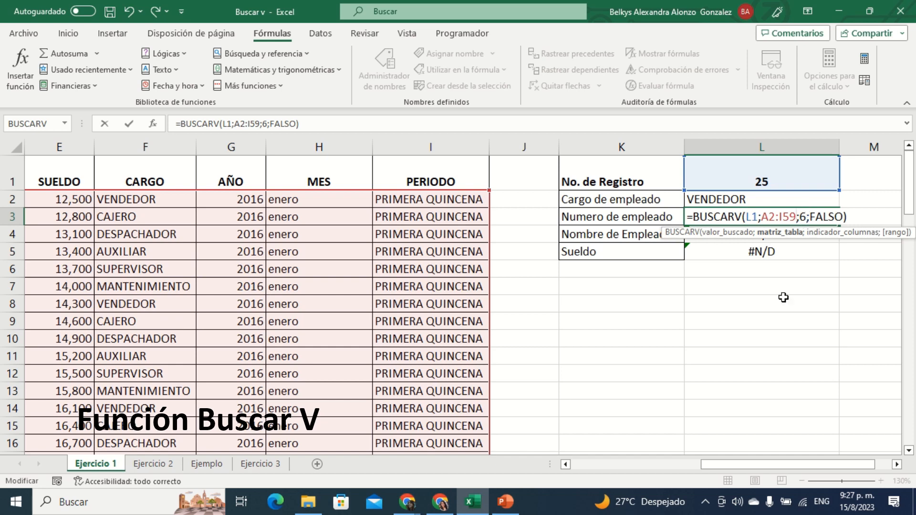
Step: Set the column index in the L3 formula to 3 for NUMERO DE EMPLEADO and confirm the formula
left_click_drag(812, 466, 648, 502)
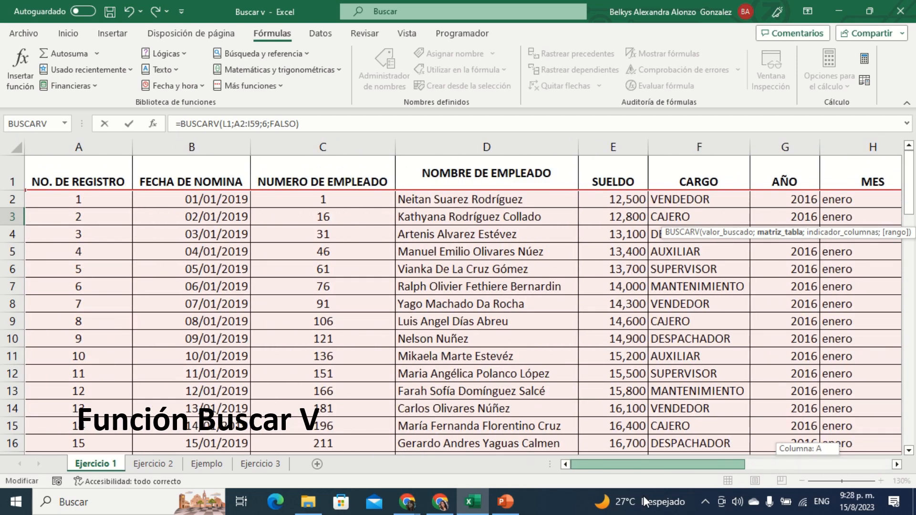
left_click_drag(643, 496, 824, 481)
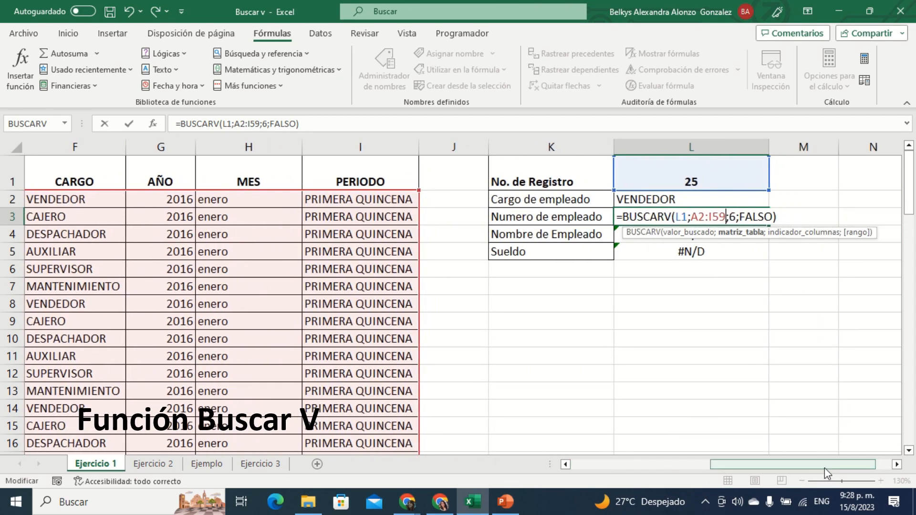
left_click(733, 216)
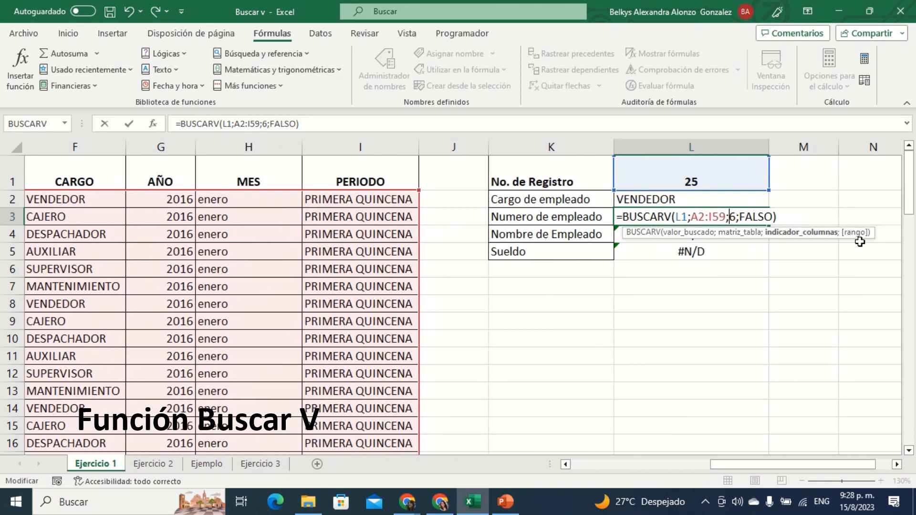
key("Delete")
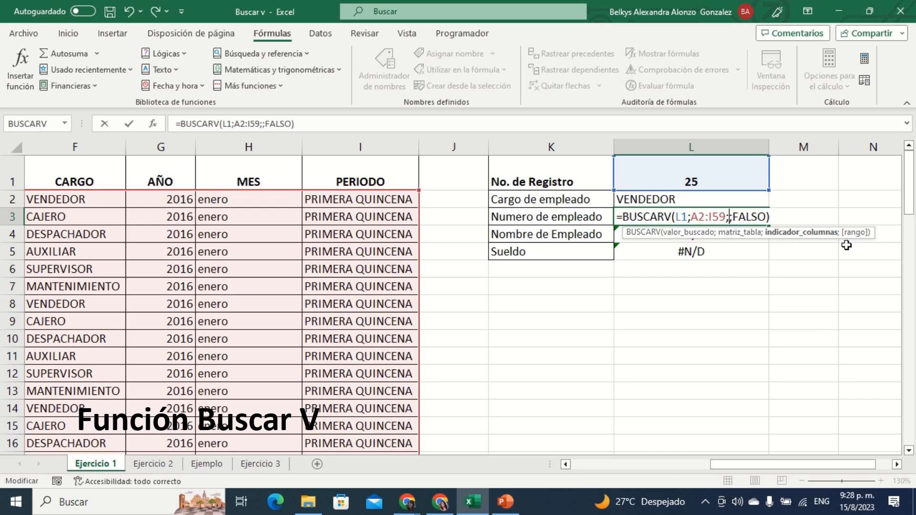
type("2")
key("Return")
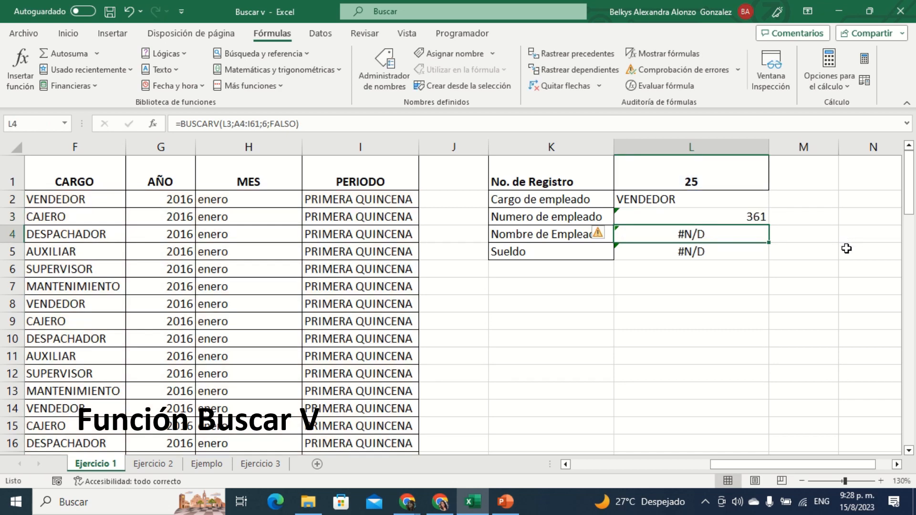
left_click(836, 268)
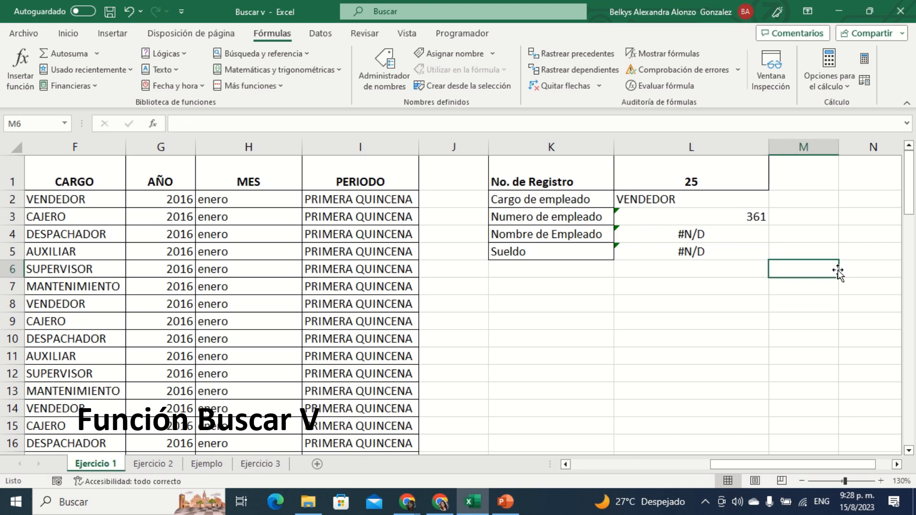
Step: Clear the formulas in L3:L5, keeping only the Cargo de empleado formula in L2
left_click(728, 217)
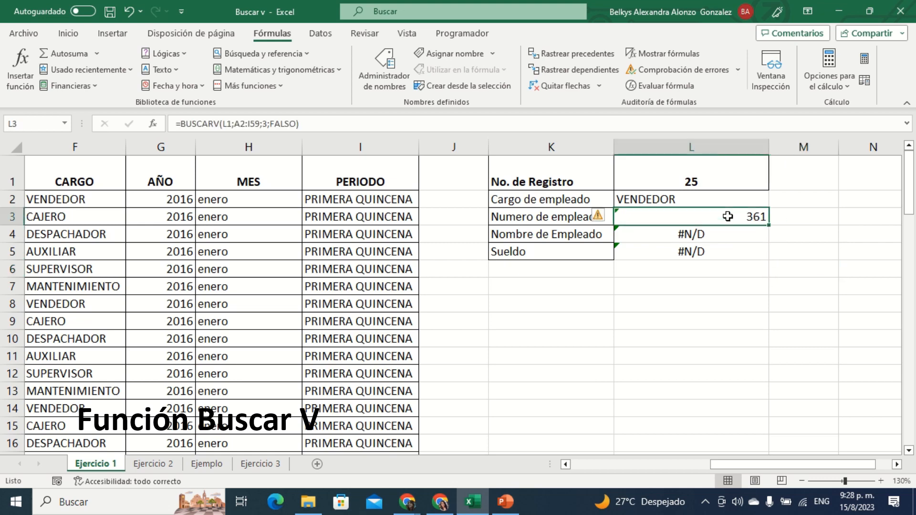
key("Delete")
left_click(728, 239)
key("Delete")
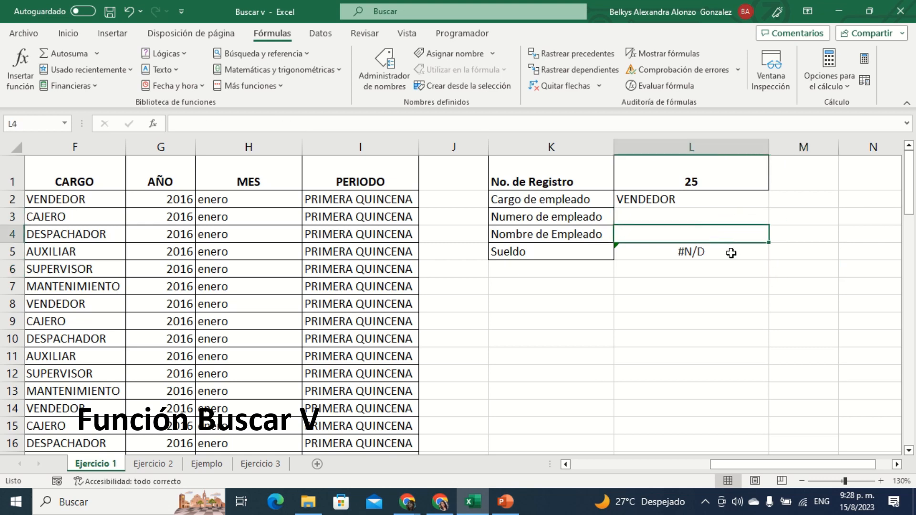
left_click(731, 254)
key("Delete")
Step: Make the L2 formula's references absolute as $L$1 and $A$2:$I$59, and fill the formula down to L5
left_click(689, 202)
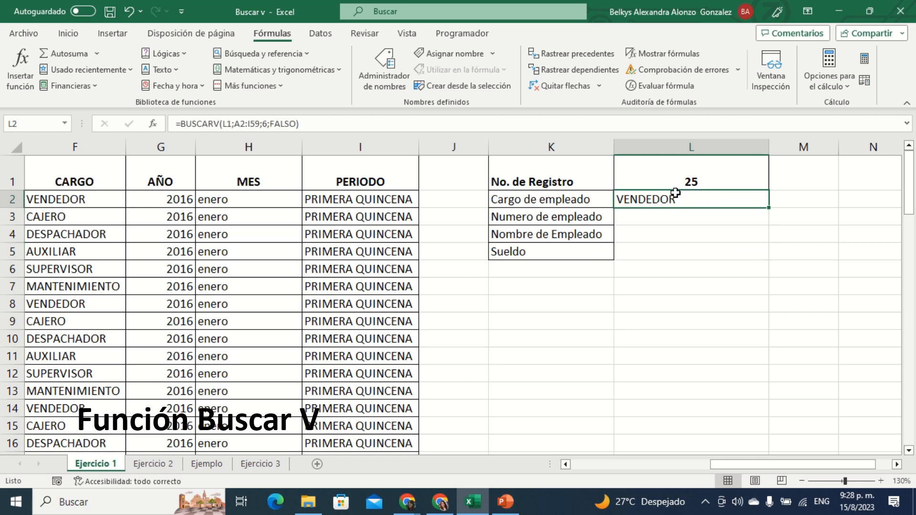
double_click(677, 200)
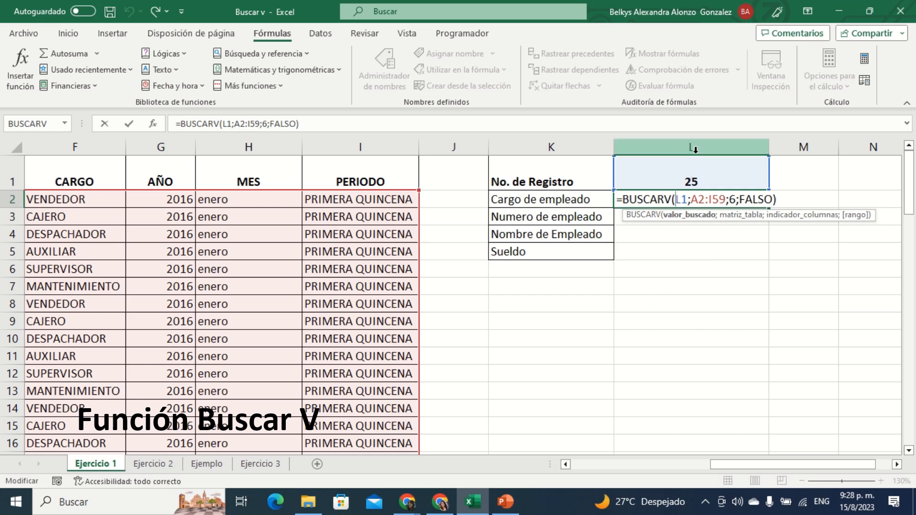
key("F4")
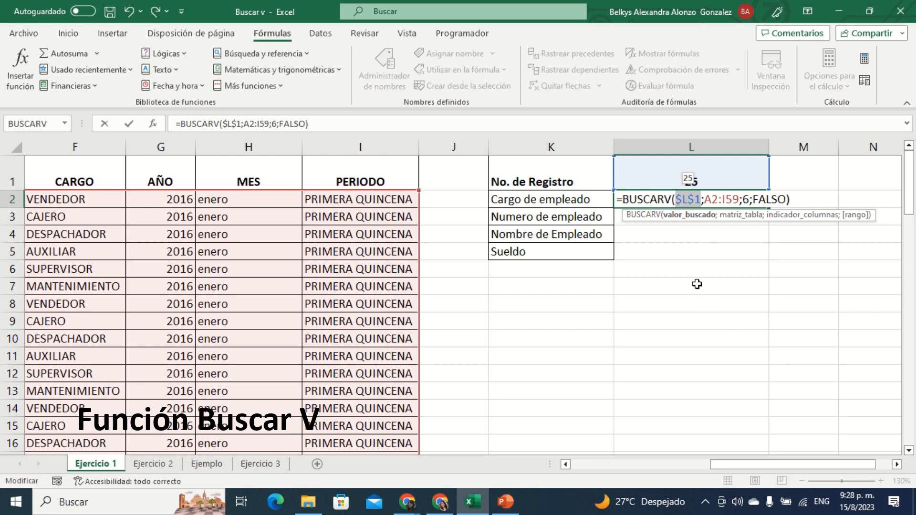
left_click(721, 200)
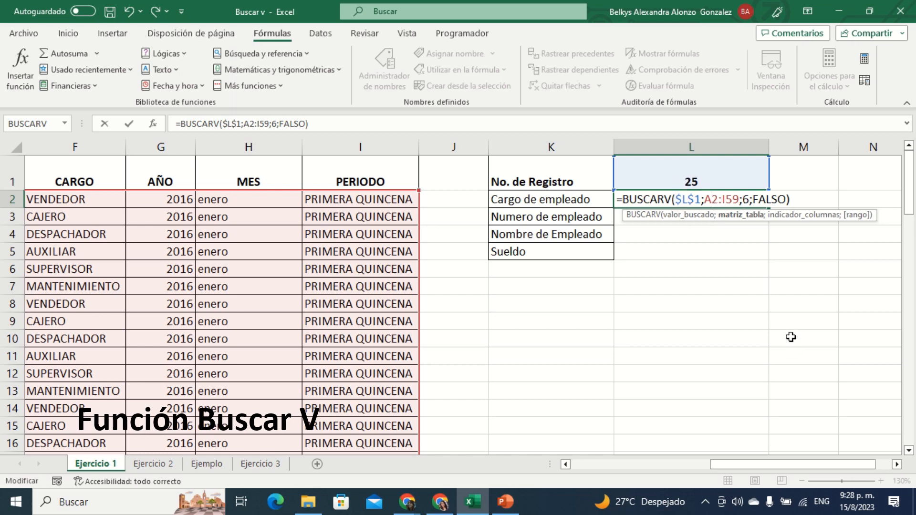
key("F4")
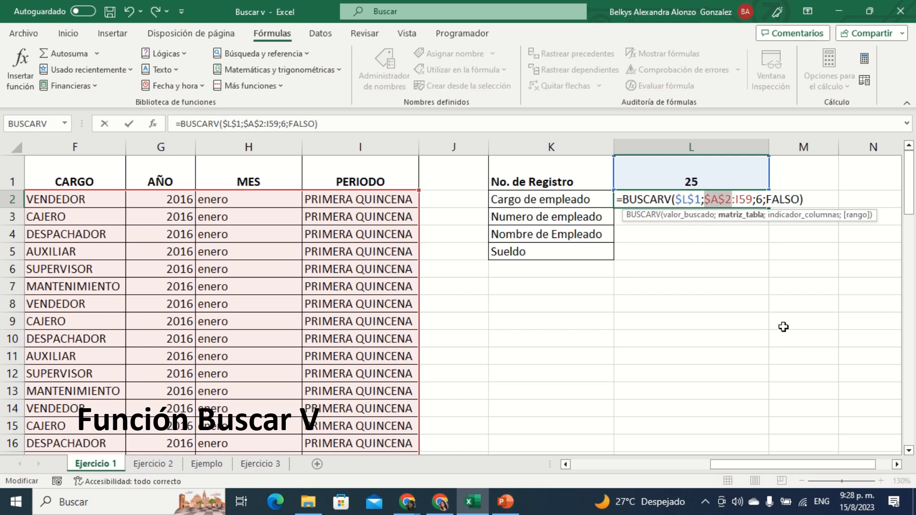
left_click(738, 199)
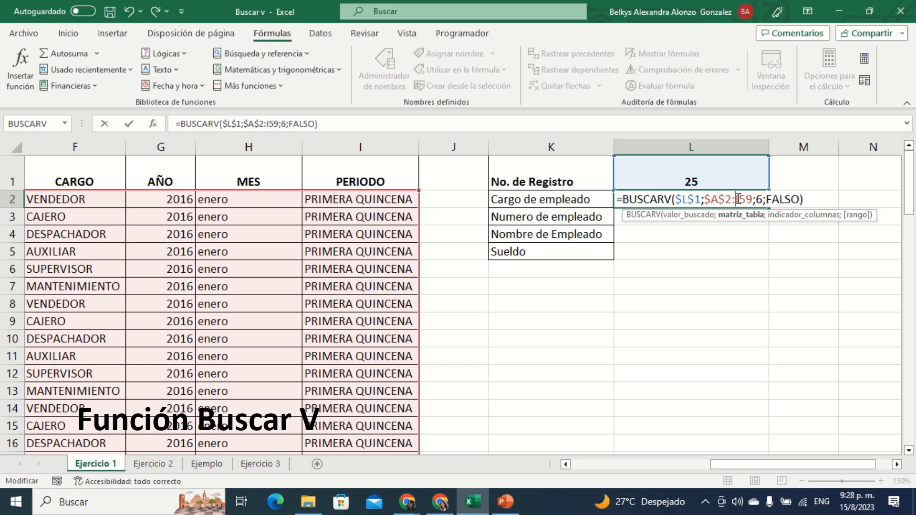
key("F4")
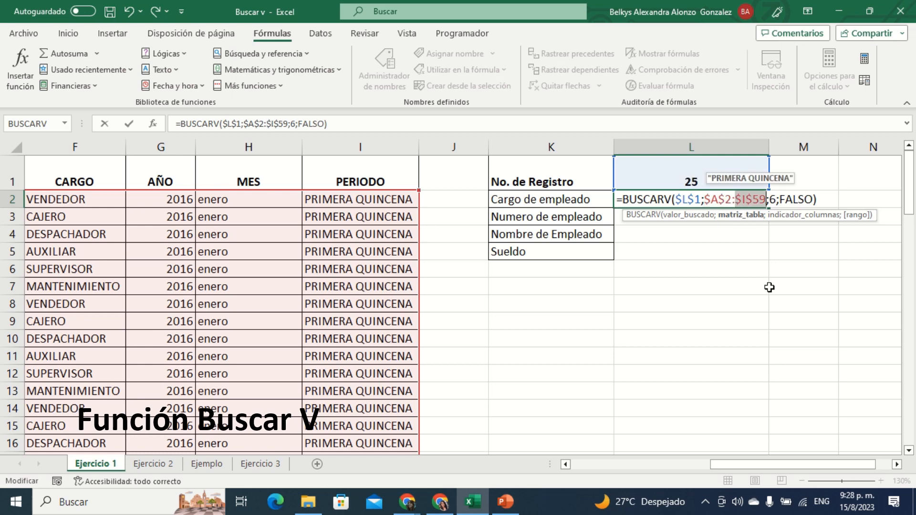
left_click(774, 265)
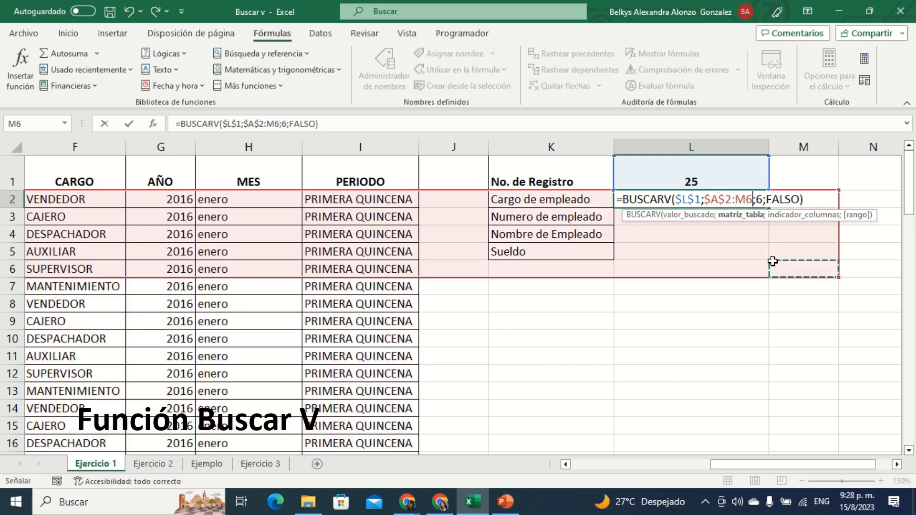
left_click(128, 11)
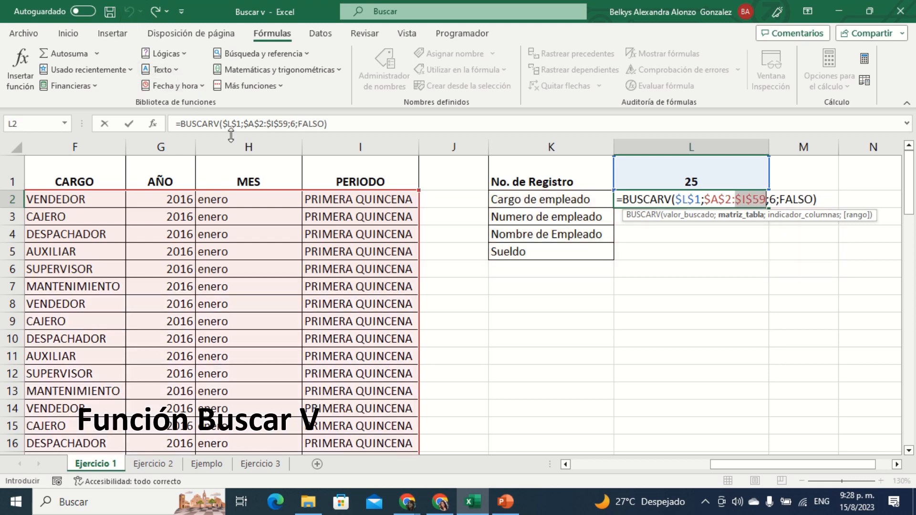
key("Return")
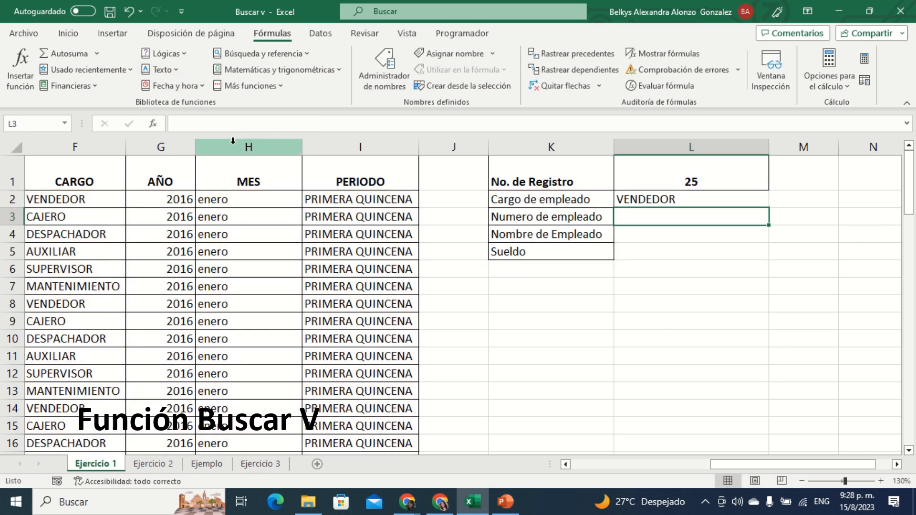
left_click(651, 199)
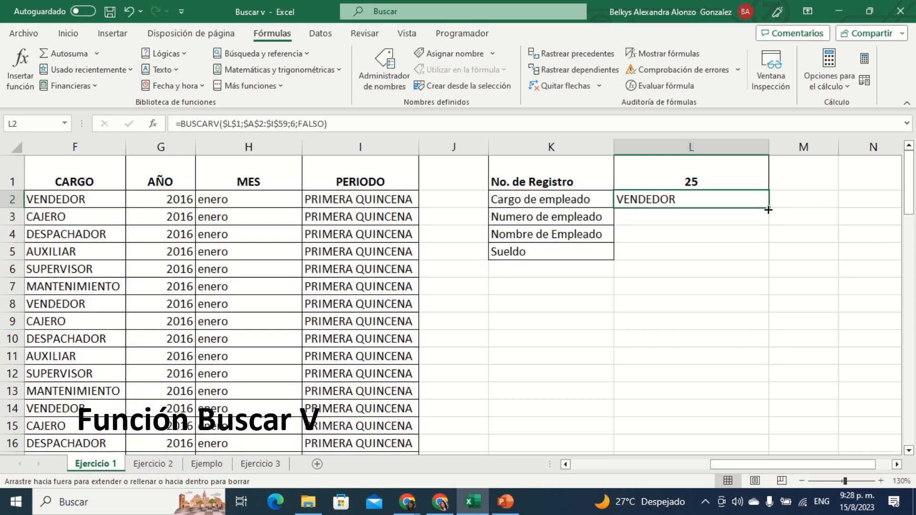
left_click_drag(768, 208, 757, 254)
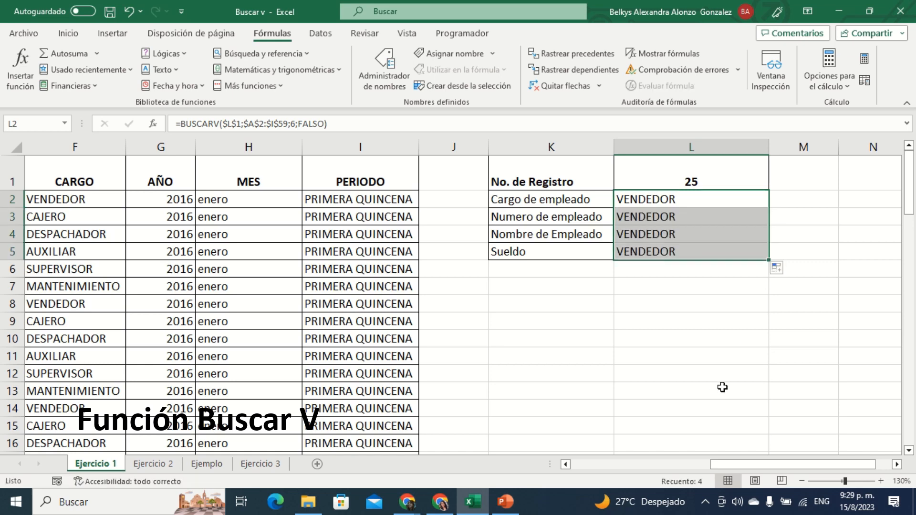
Step: Set the column index in the Numero de empleado formula in L3 to 3
double_click(657, 217)
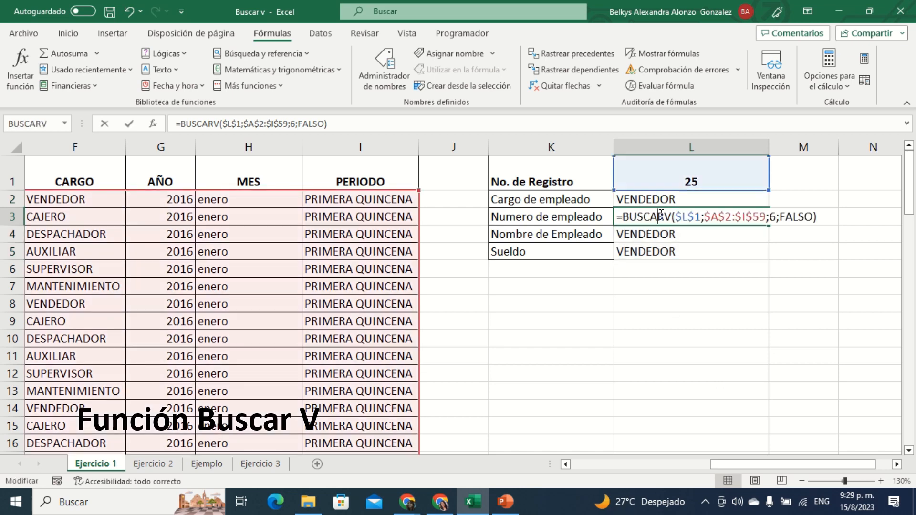
left_click(773, 214)
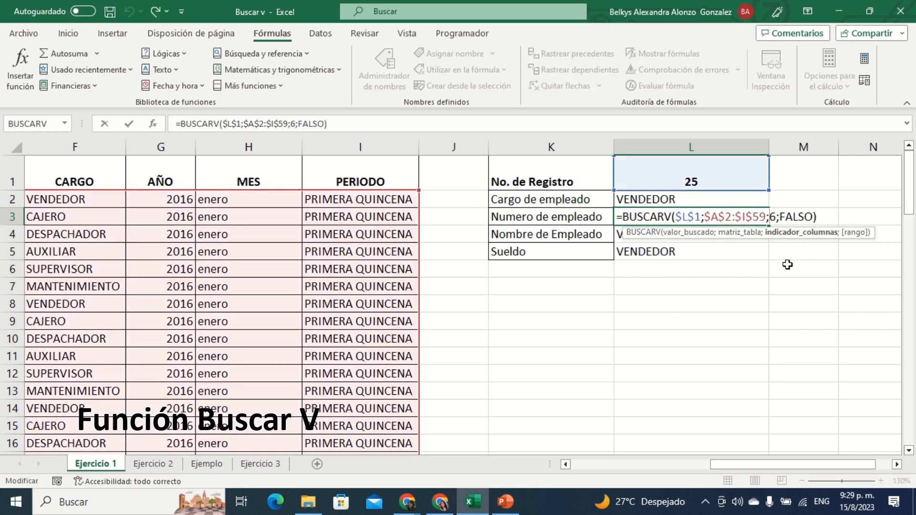
key("Delete")
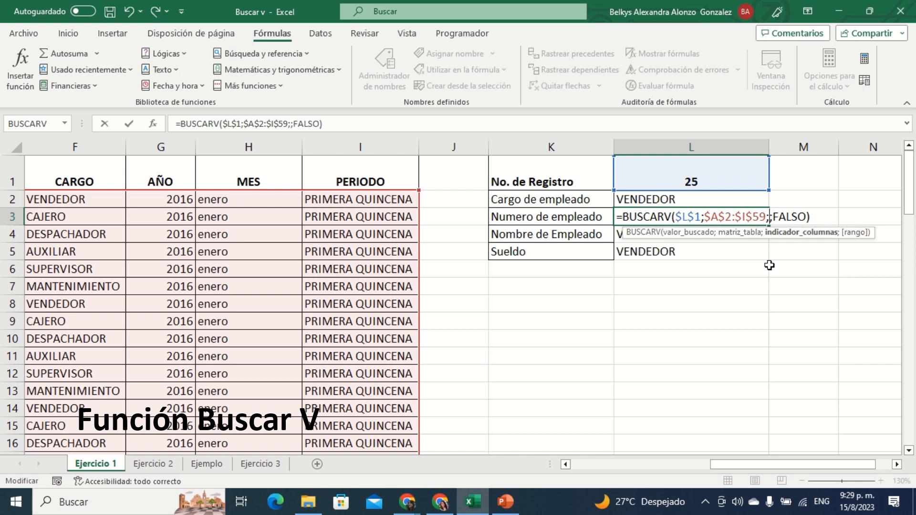
type("6")
key("Return")
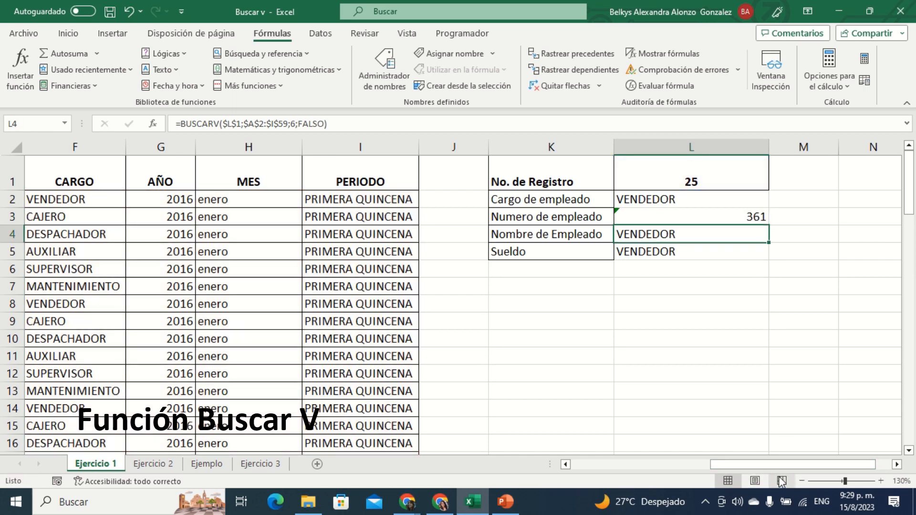
Step: Set the column index in the Nombre de Empleado formula in L4 to 4
mouse_move(789, 470)
left_mouse_down()
mouse_move(634, 487)
mouse_move(775, 472)
left_mouse_up()
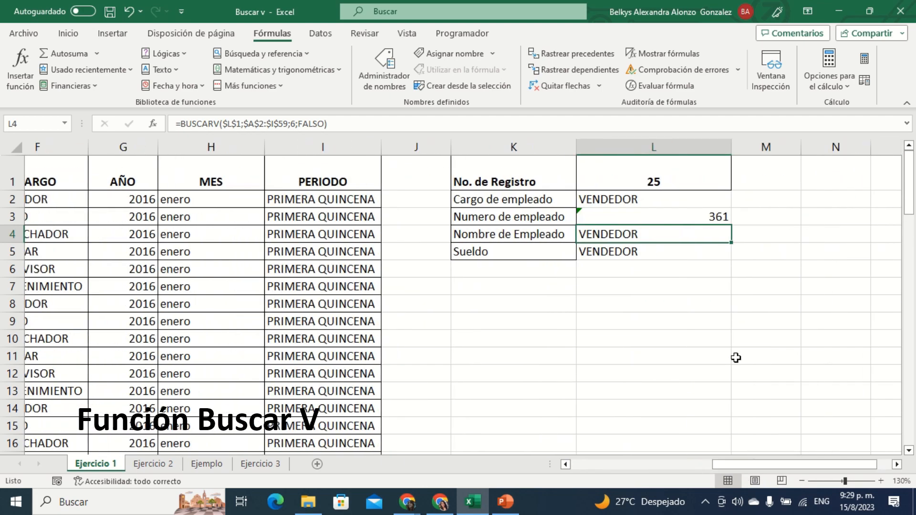
double_click(663, 238)
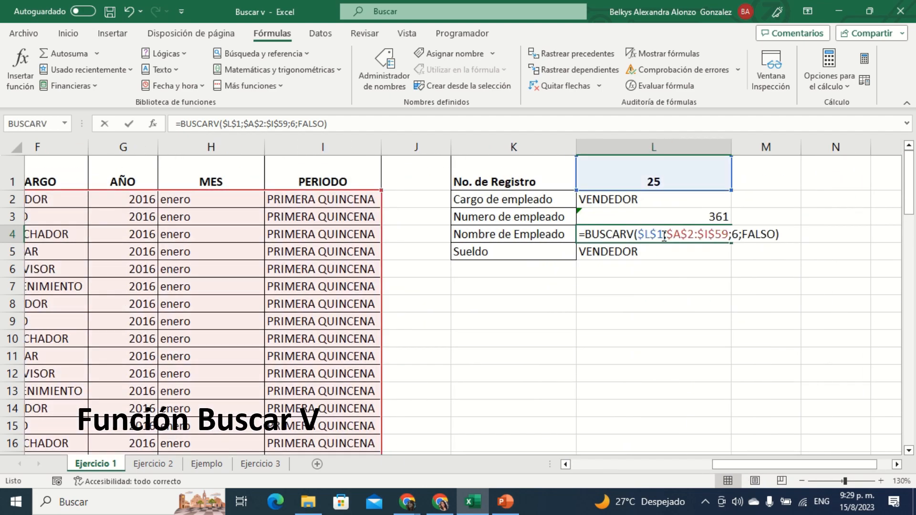
left_click(732, 234)
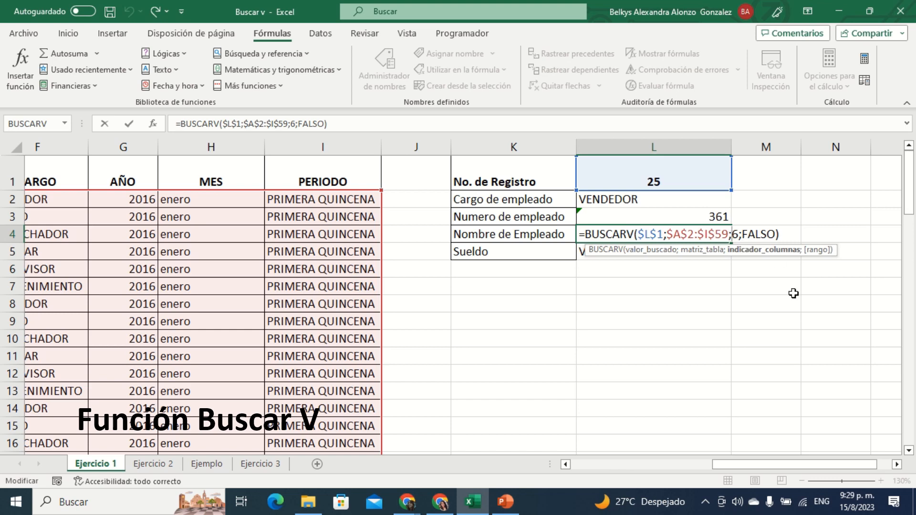
key("Delete")
type("3")
key("Return")
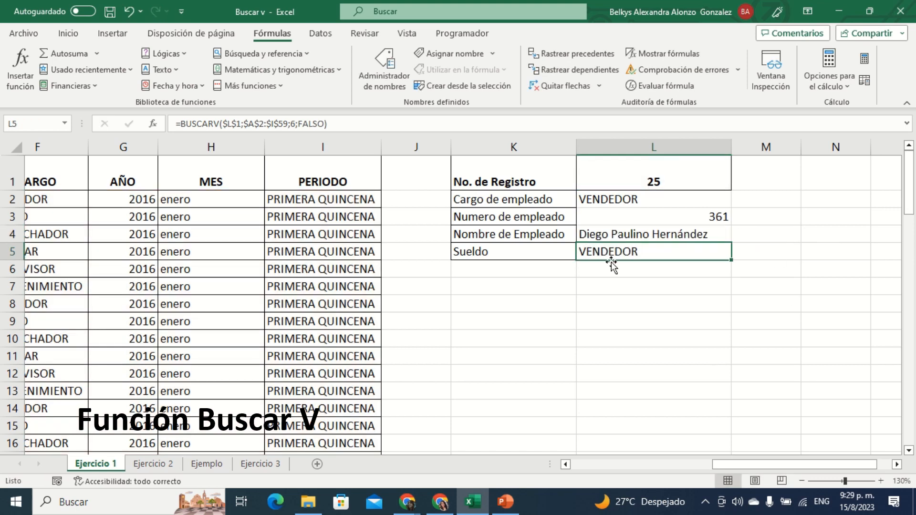
Step: Change the column index in the Sueldo formula in L5 so that it points to the table's SUELDO column
left_click_drag(816, 465, 666, 486)
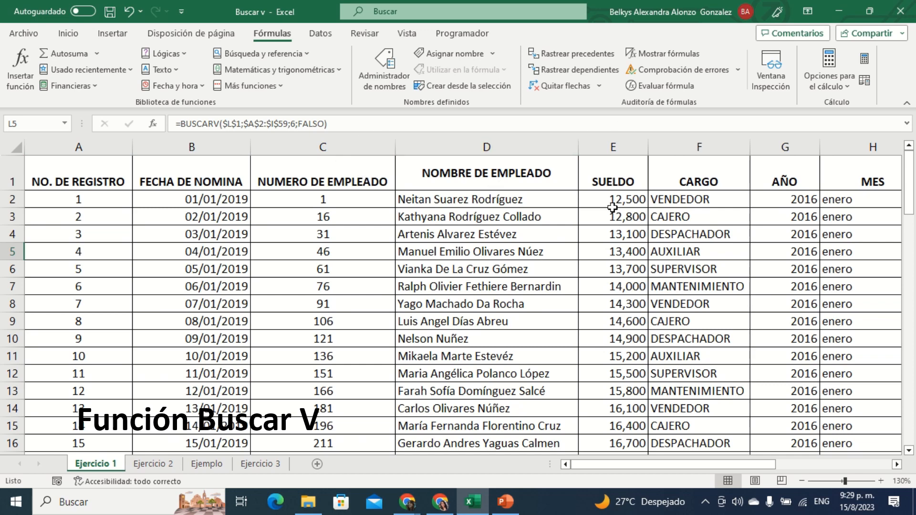
left_click_drag(711, 463, 838, 442)
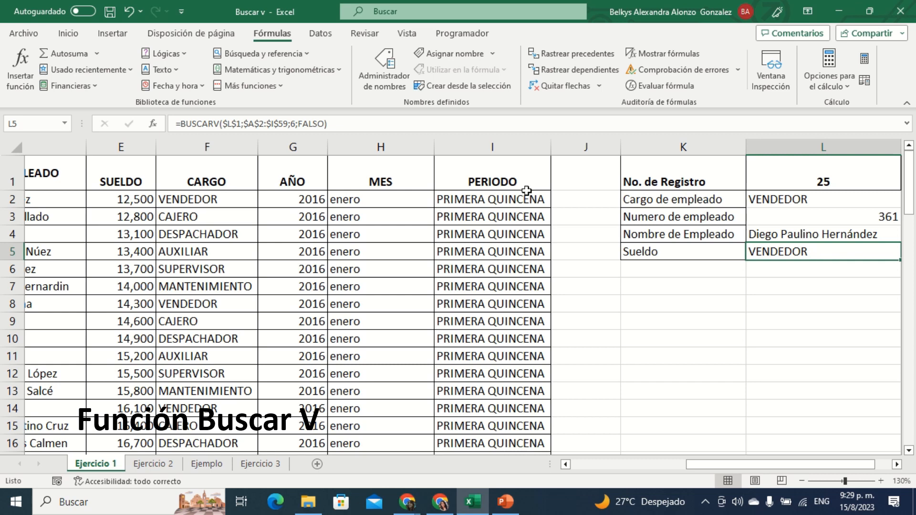
double_click(785, 257)
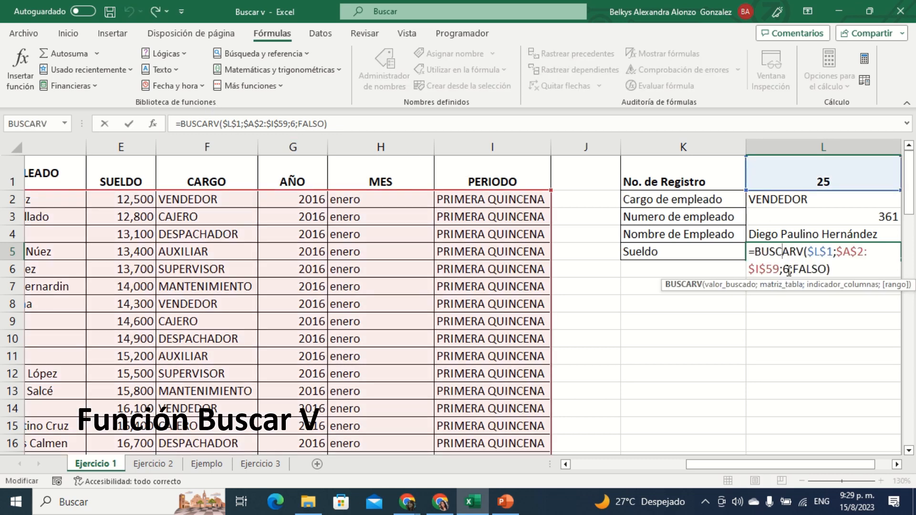
left_click(789, 270)
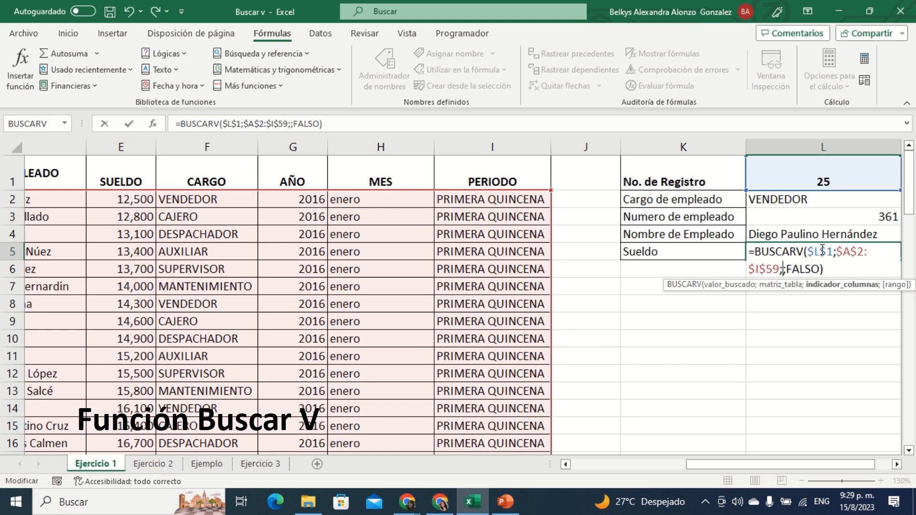
key("Return")
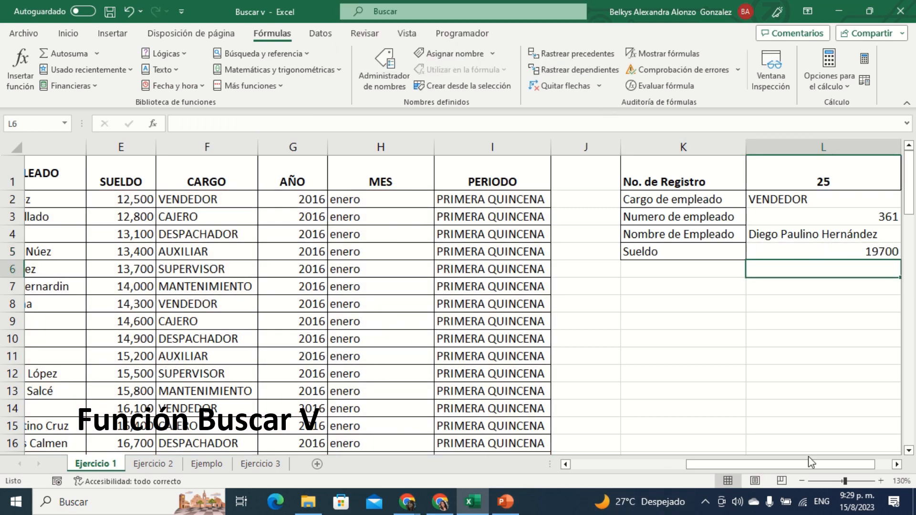
Step: Center the lookup results in L2:L5 horizontally
left_click_drag(817, 465, 828, 464)
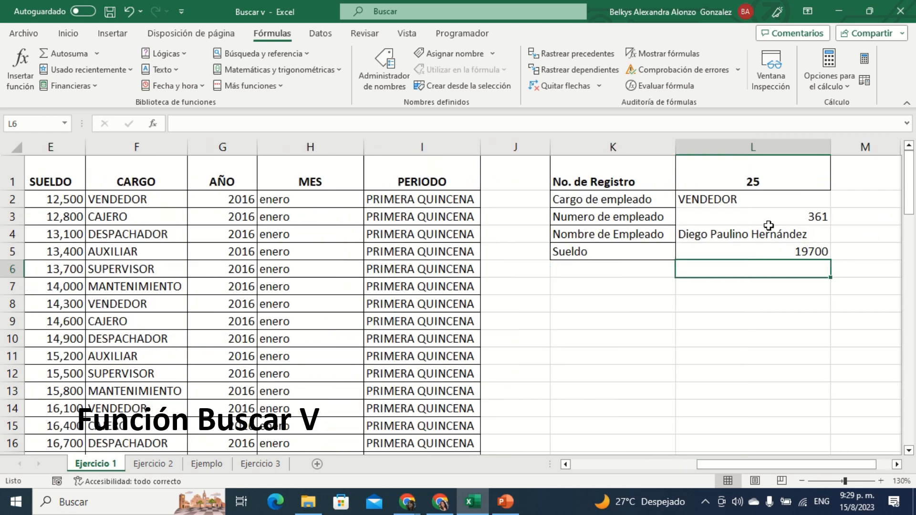
left_click_drag(763, 199, 771, 256)
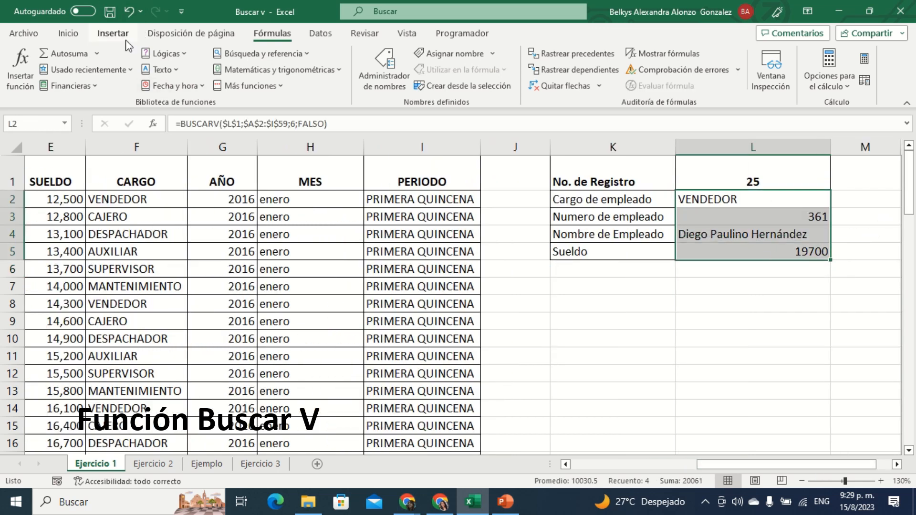
left_click(68, 33)
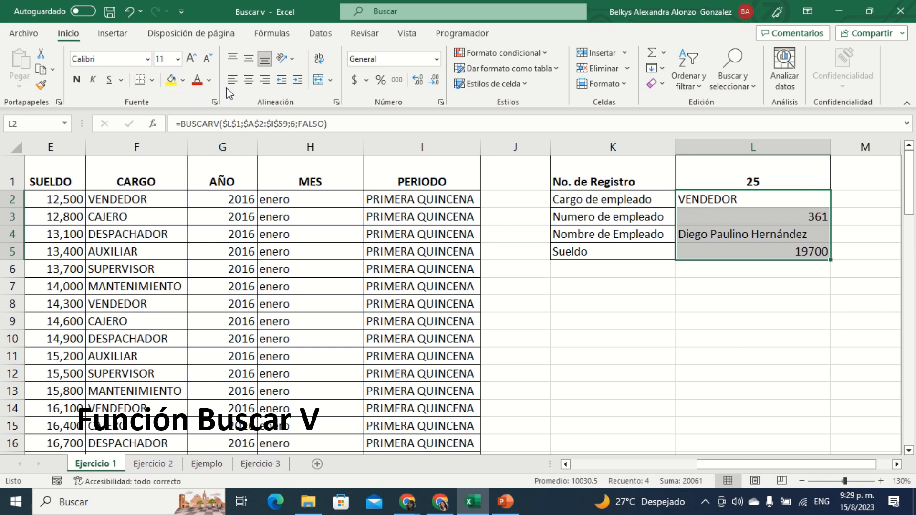
left_click(249, 79)
left_click(802, 316)
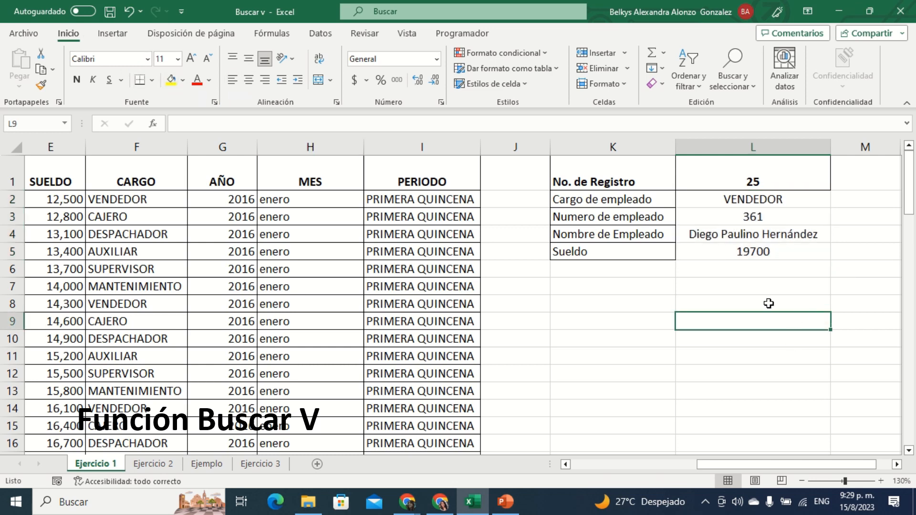
Step: Apply all borders (Todos los bordes) to the lookup results in L2:L5
left_click_drag(736, 197, 740, 253)
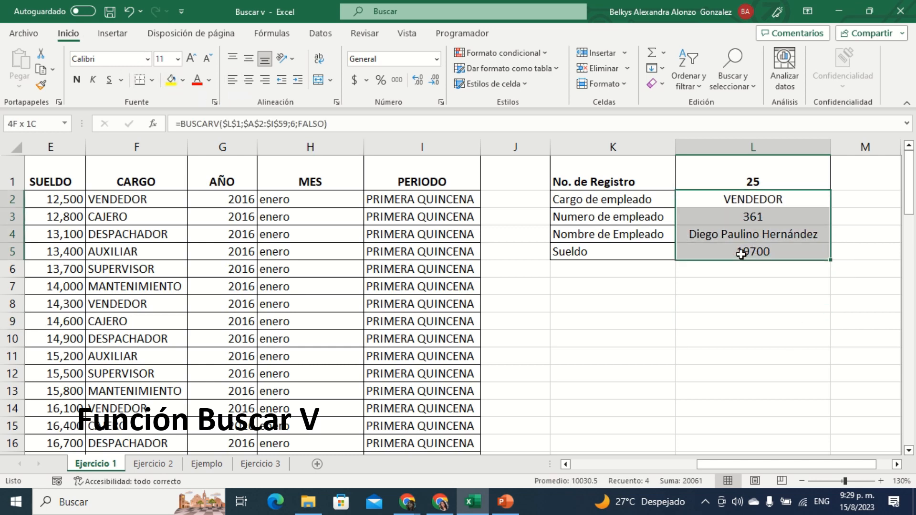
left_click(152, 80)
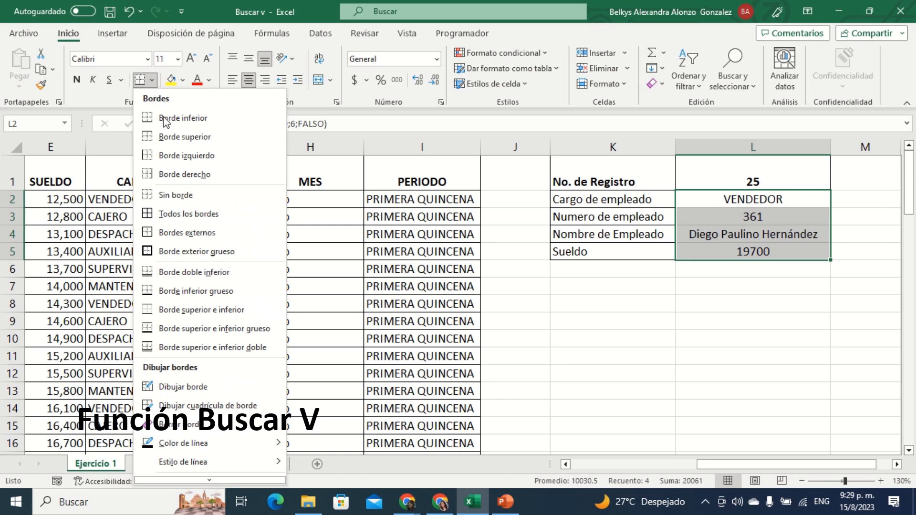
left_click(174, 221)
left_click(865, 408)
Step: Review the lookup formulas in L2:L4 and replace the No. de Registro in L1 with 40
left_click_drag(728, 466, 738, 465)
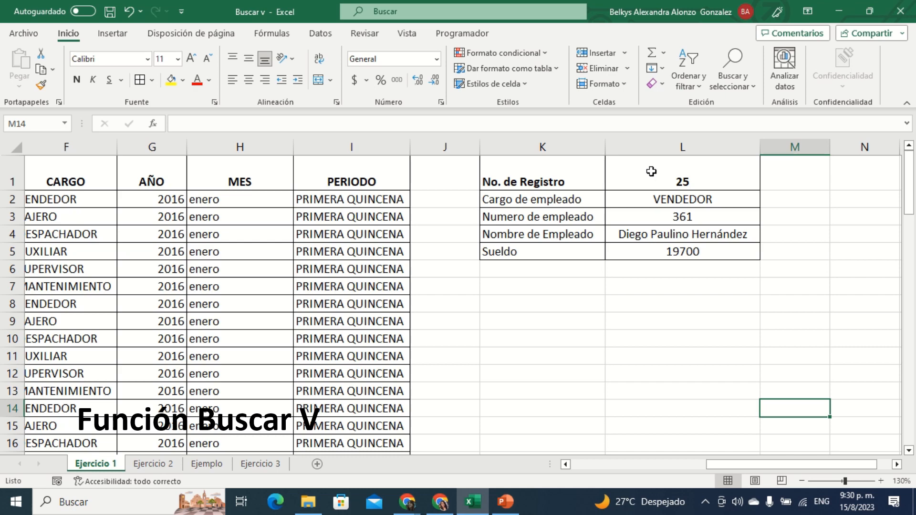
left_click(650, 199)
left_click(668, 218)
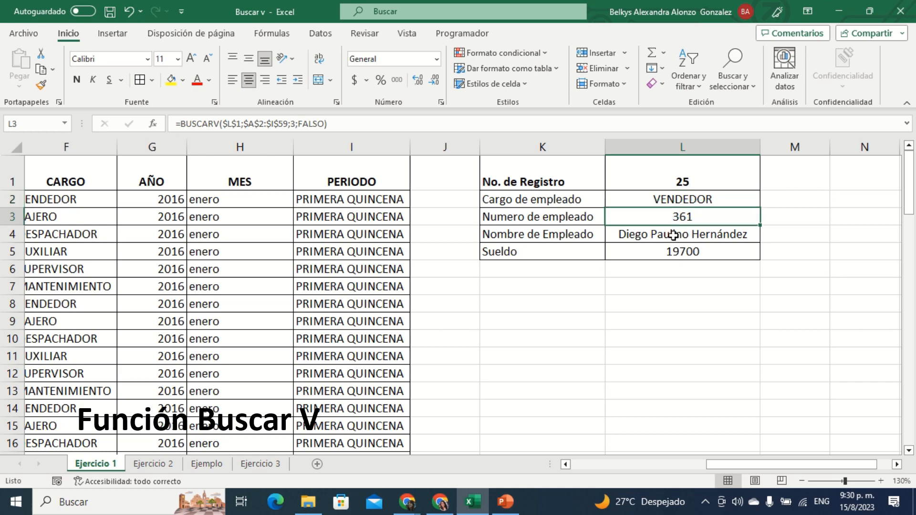
left_click(673, 235)
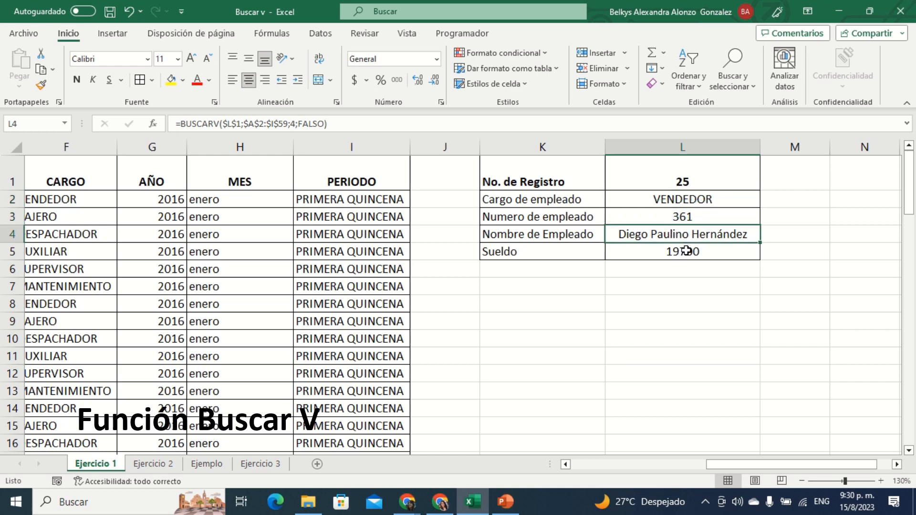
left_click(683, 182)
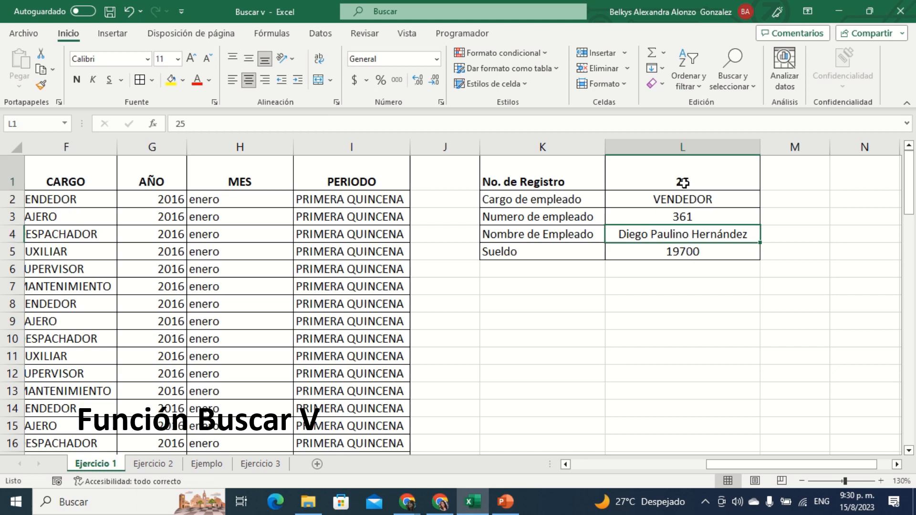
key("Delete")
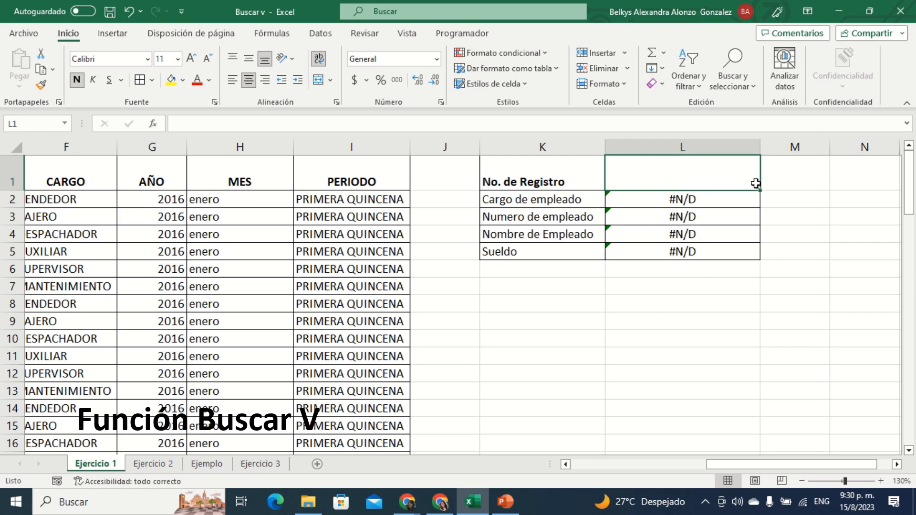
type("40")
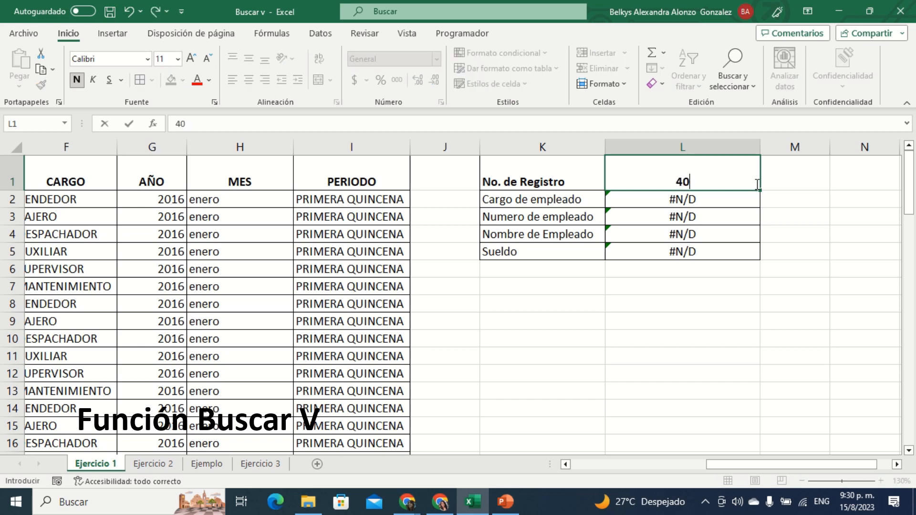
key("Return")
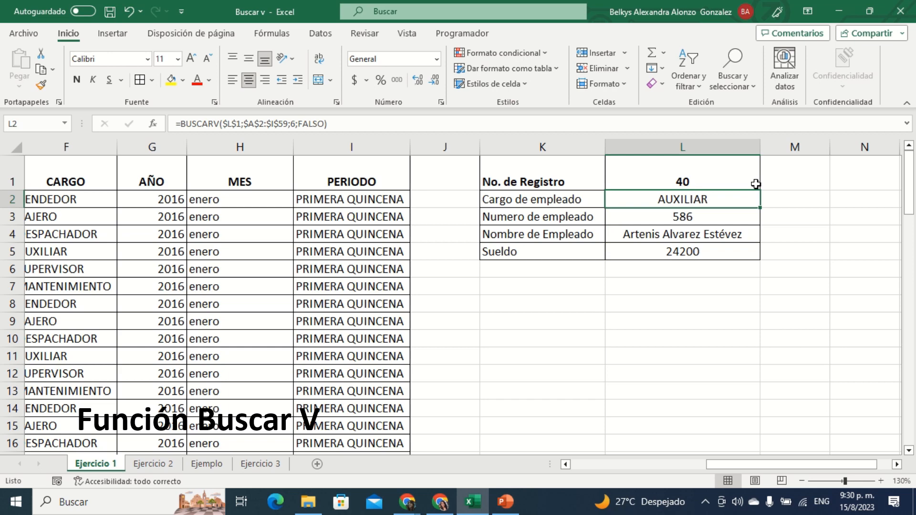
Step: Set the No. de Registro in L1 to 54 and widen column L to fit the full employee name
left_click(743, 176)
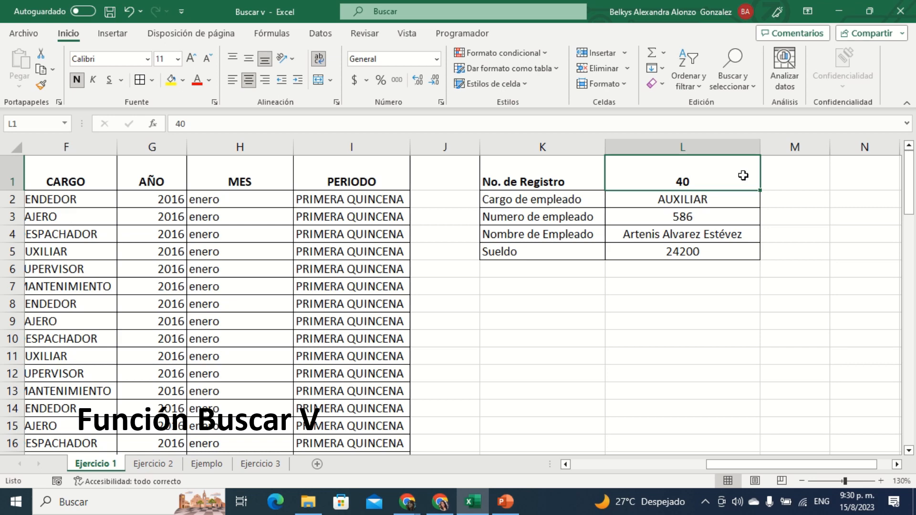
type("54")
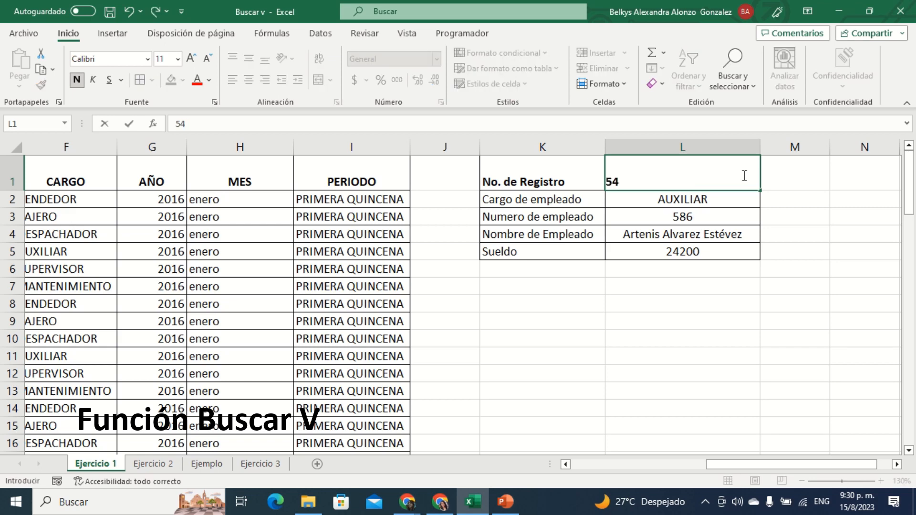
key("Return")
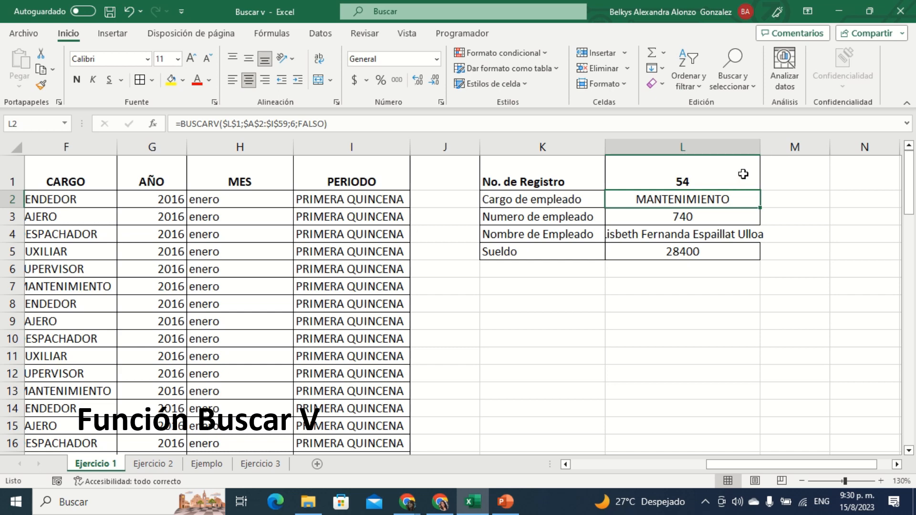
left_click_drag(760, 149, 774, 151)
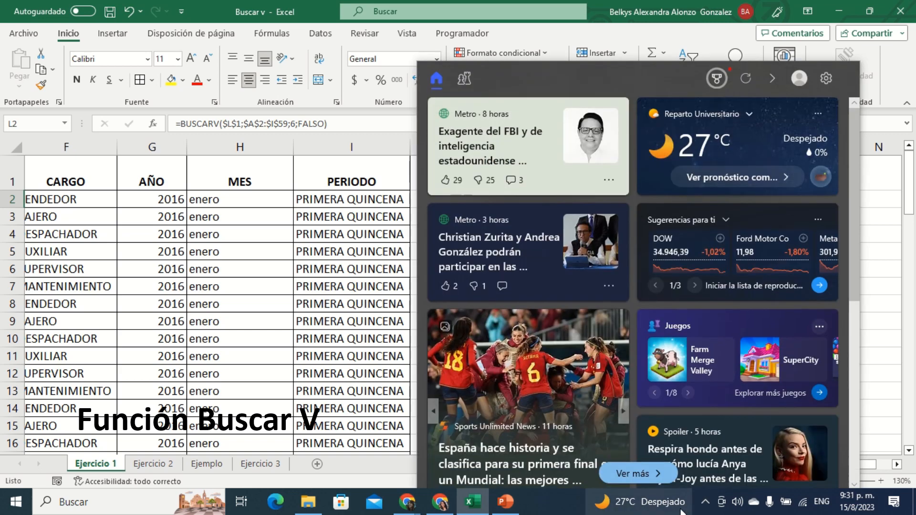
left_click(247, 356)
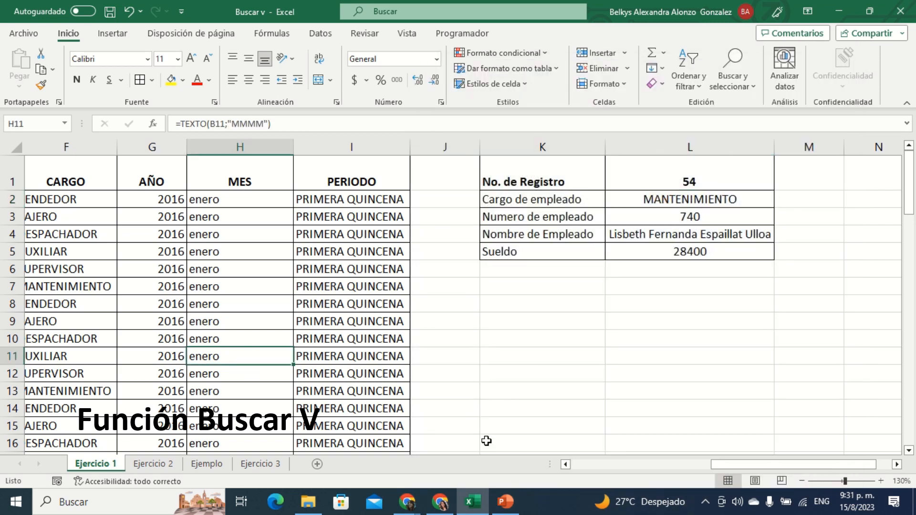
Step: Switch to the Google Meet call to check on the participants, and return to the Excel workbook
mouse_move(438, 509)
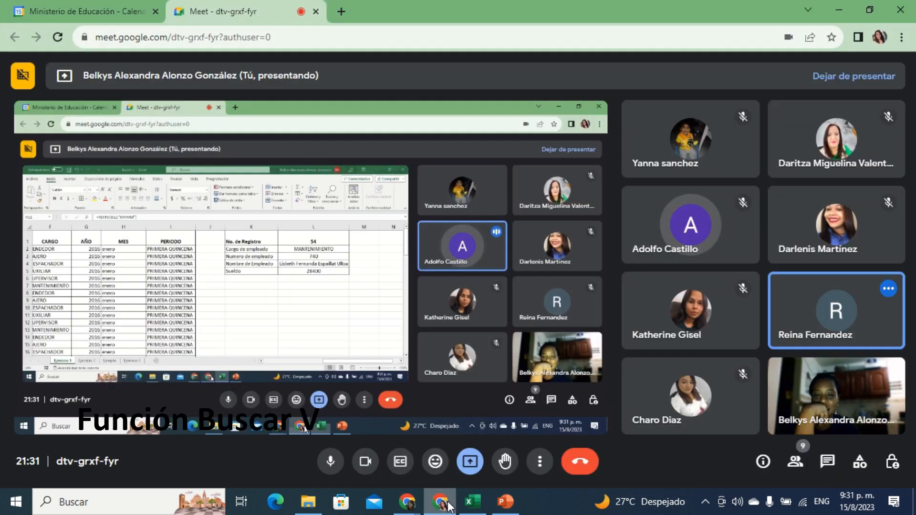
left_click(446, 506)
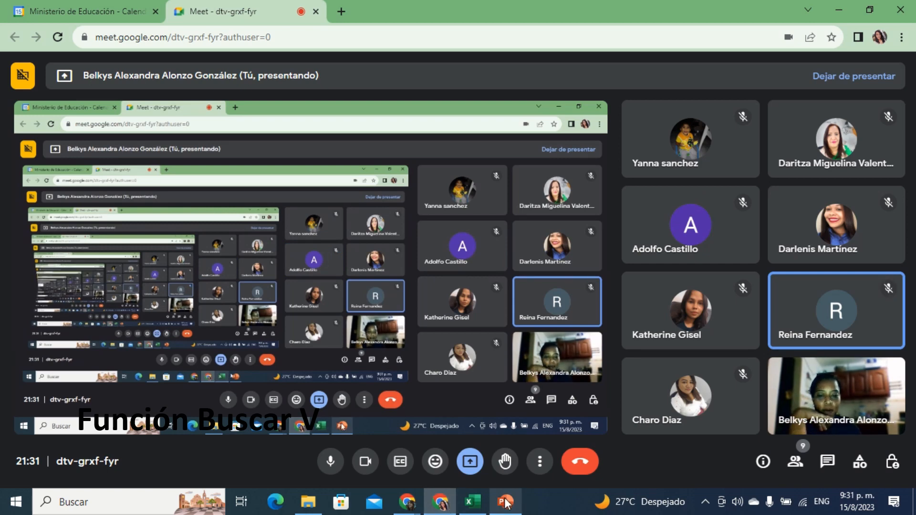
left_click(473, 502)
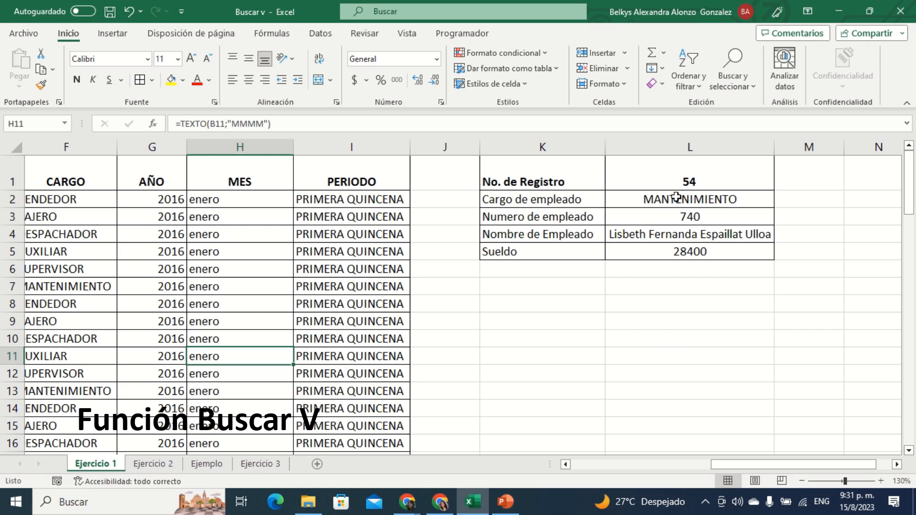
Step: Check the form's lookup results for No. de Registro 54 against the matching record in the employee table
left_click(676, 198)
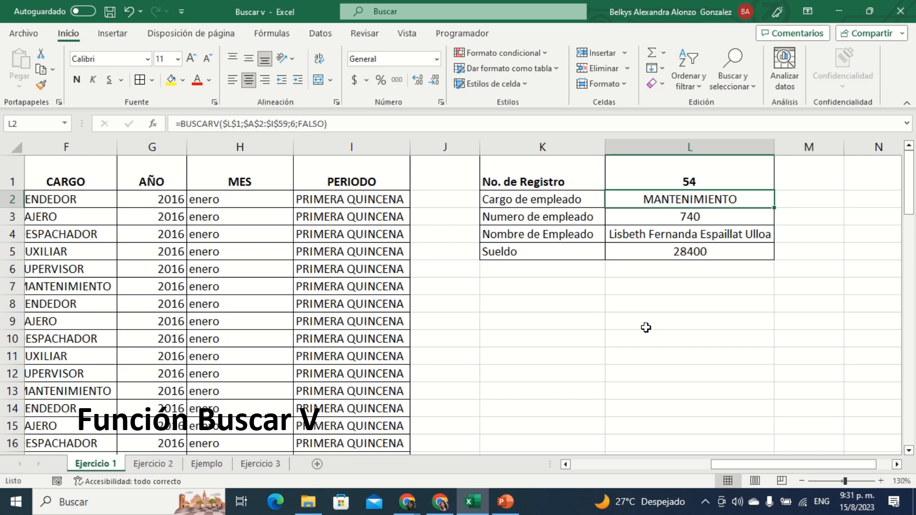
left_click(687, 180)
left_click_drag(786, 470, 649, 470)
scroll(82, 277, "down", 6)
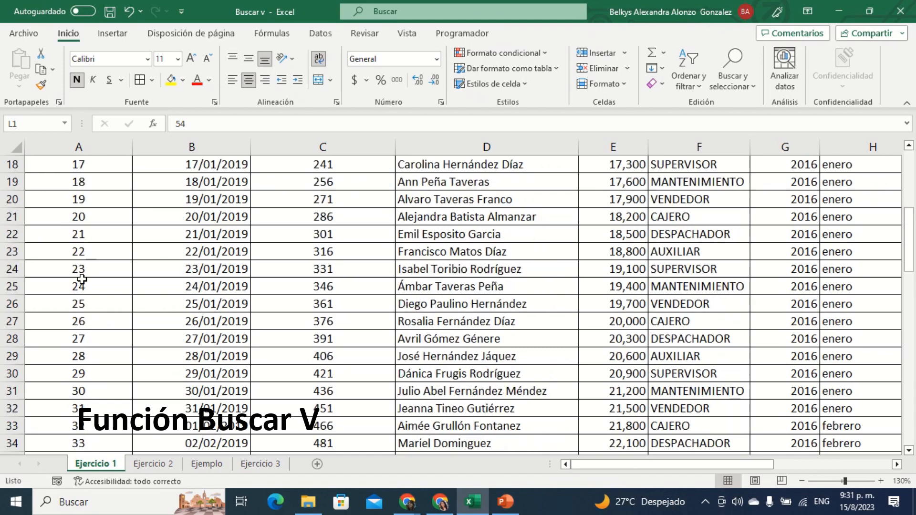
scroll(82, 279, "down", 7)
scroll(84, 281, "down", 6)
scroll(84, 282, "up", 4)
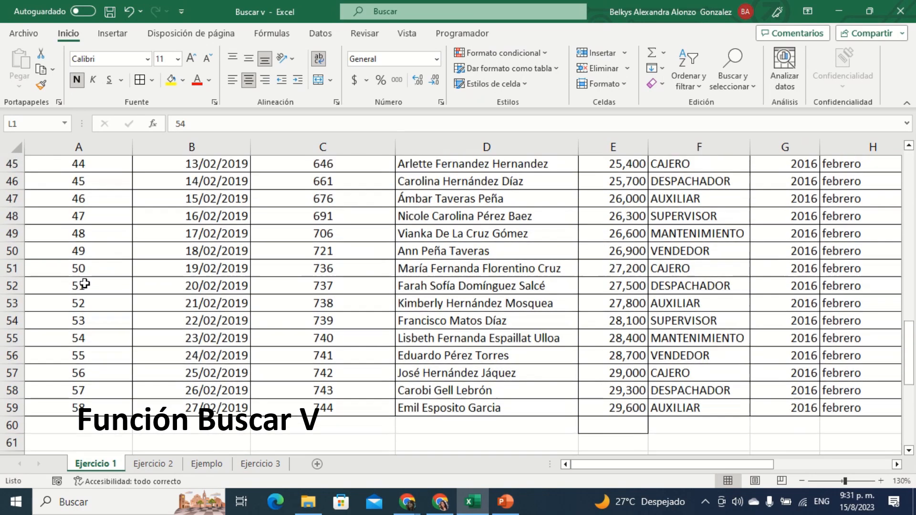
scroll(84, 284, "up", 13)
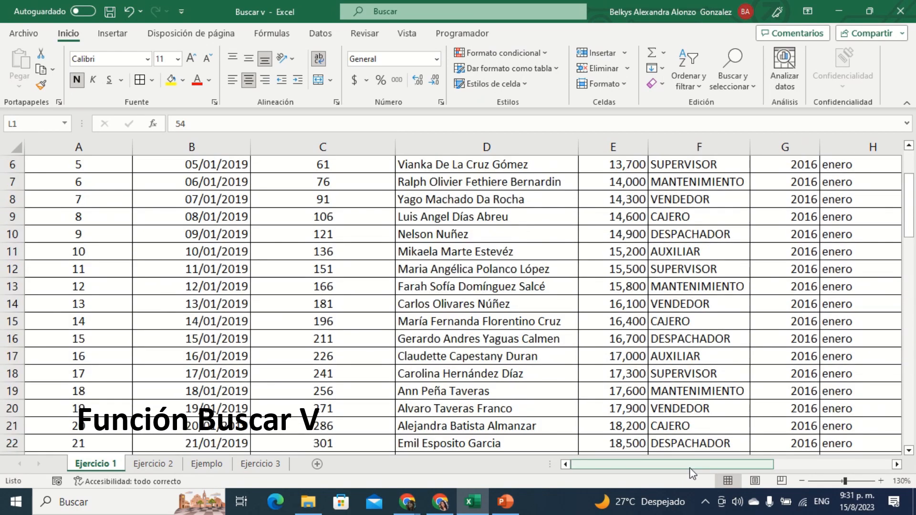
left_click_drag(691, 468, 815, 466)
scroll(813, 344, "up", 2)
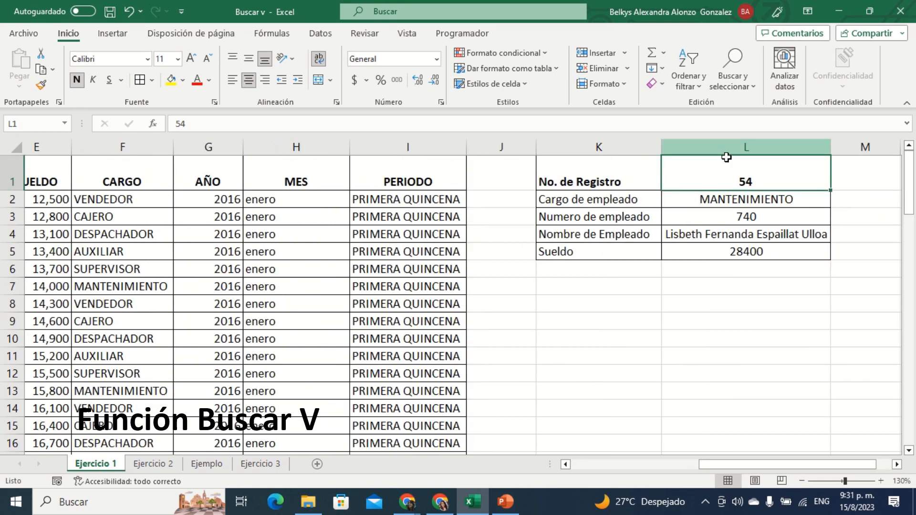
Step: Test the lookup form in L1 with the out-of-range No. de Registro values 60 and 4555
type("60")
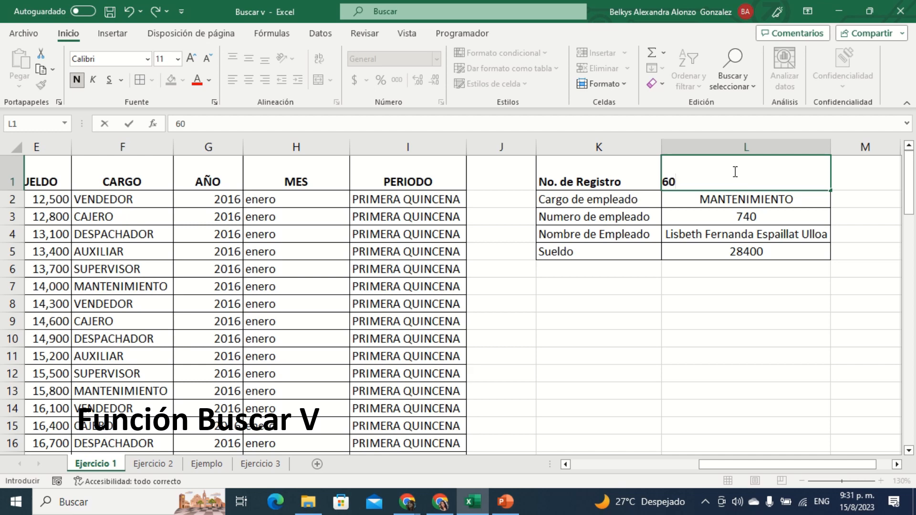
key("Return")
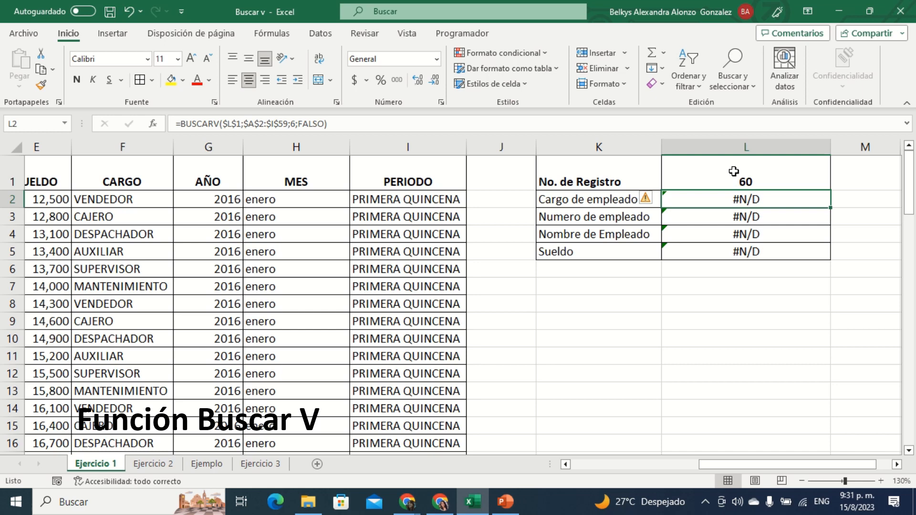
left_click(747, 178)
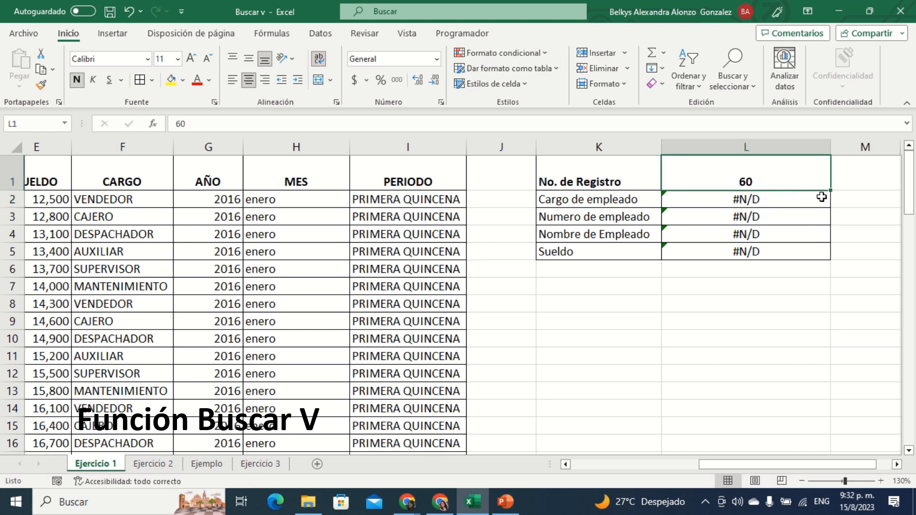
type("4555")
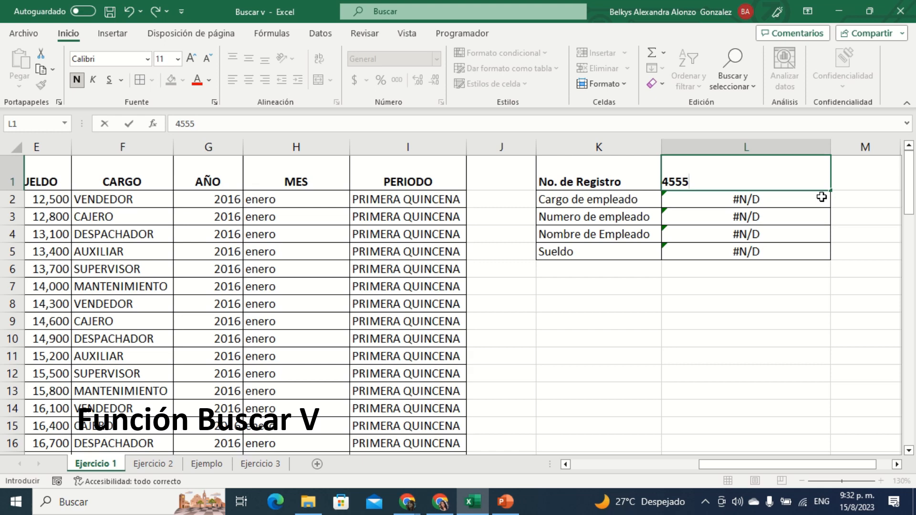
key("Return")
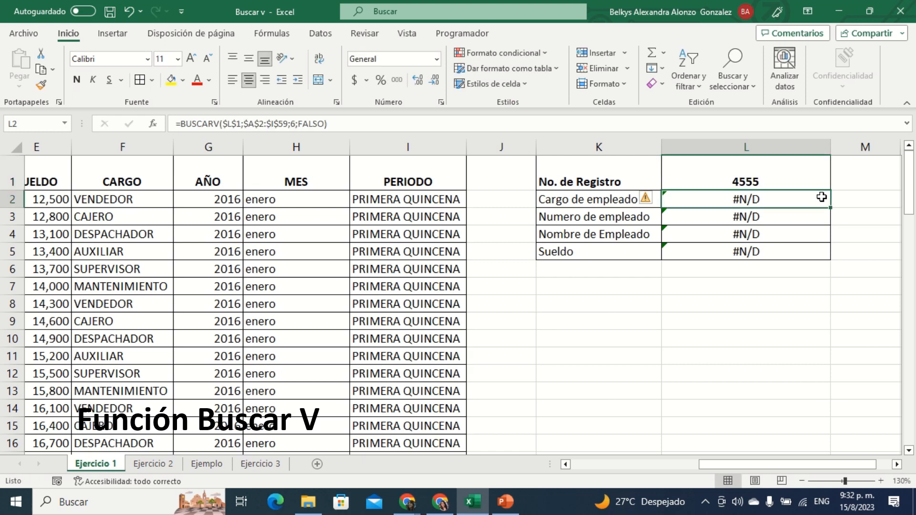
Step: Set the No. de Registro in L1 to 23
left_click(762, 172)
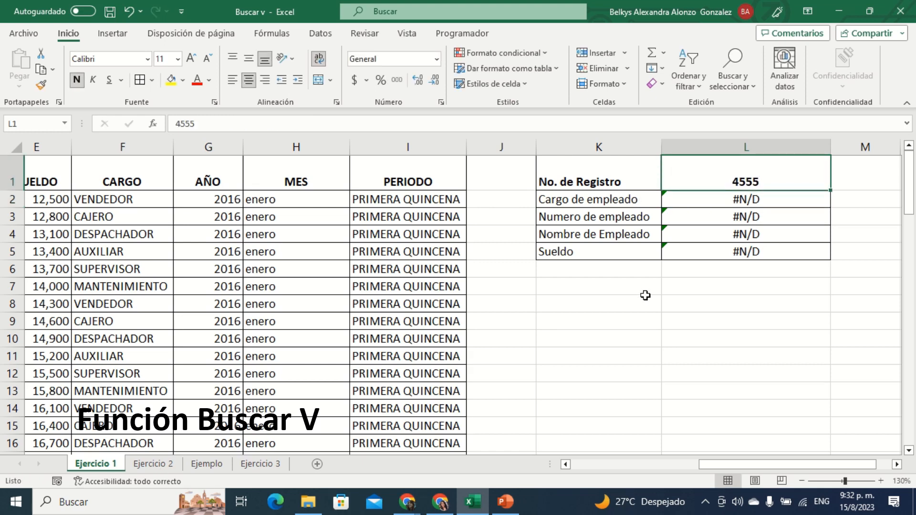
type("23")
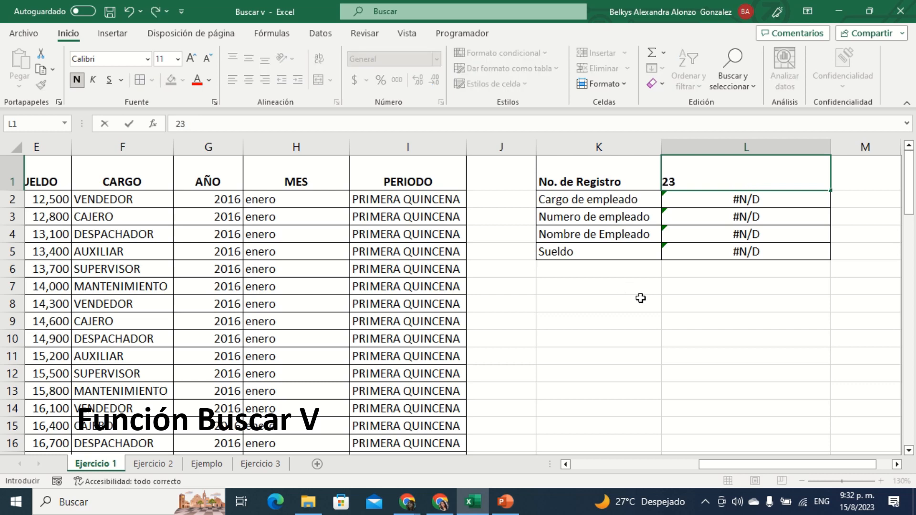
key("Return")
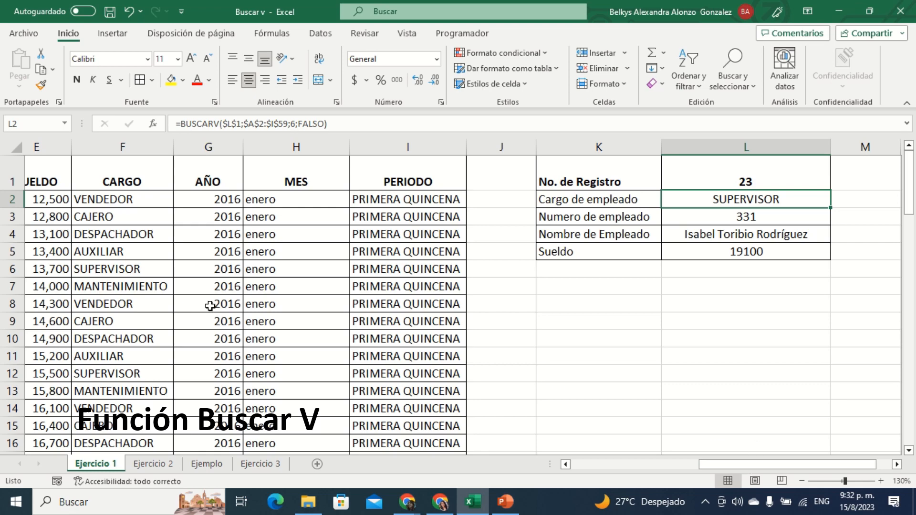
Step: Check the last registration number at the end of the employee table and return to the lookup form
scroll(210, 372, "down", 15)
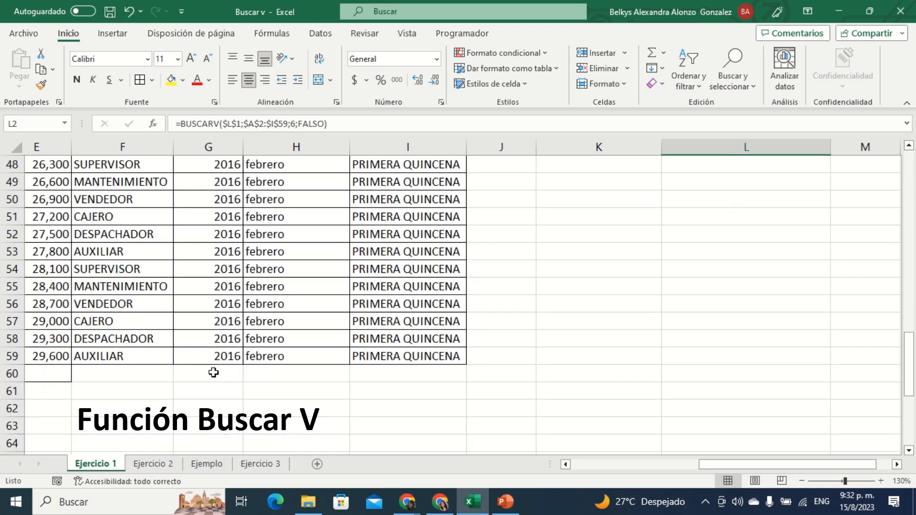
left_click_drag(844, 466, 717, 466)
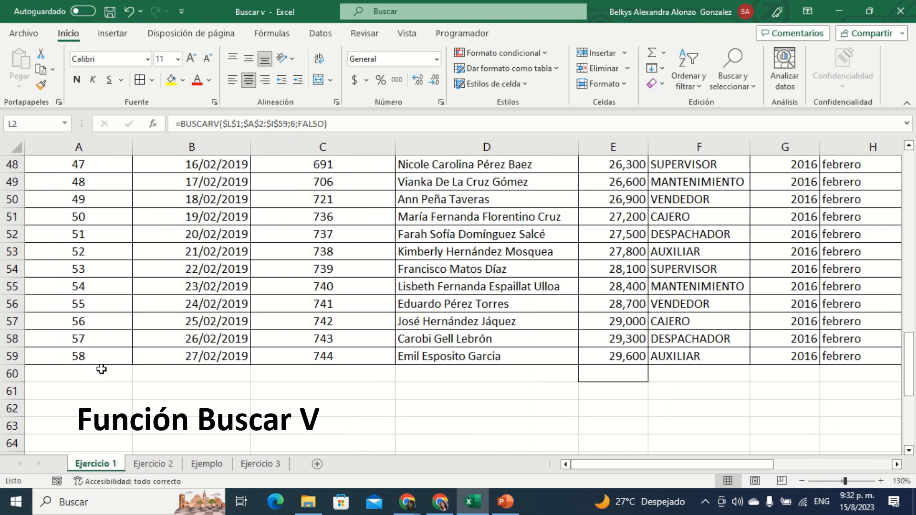
left_click_drag(726, 466, 851, 454)
scroll(835, 403, "up", 16)
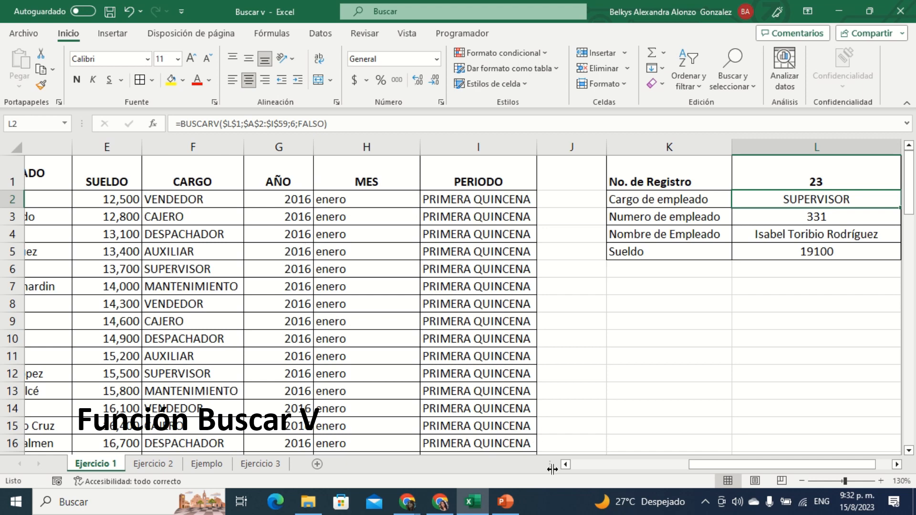
left_click_drag(731, 465, 780, 465)
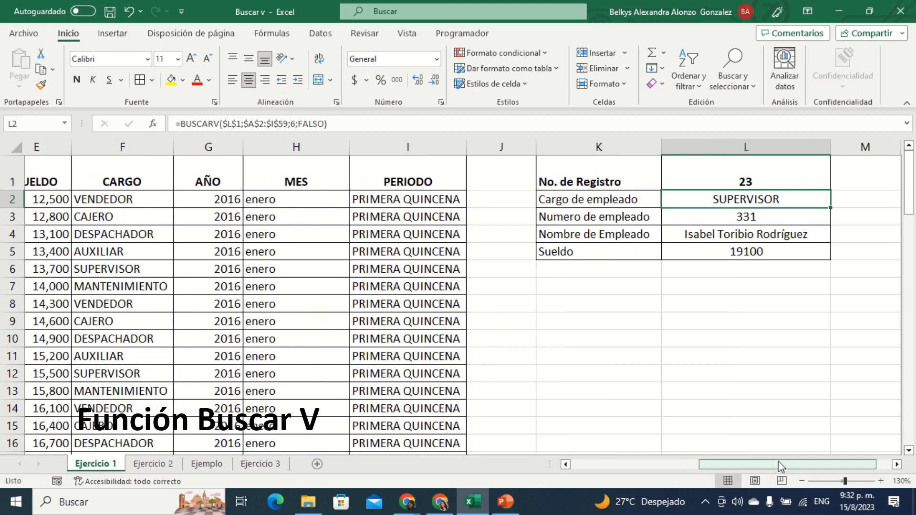
Step: Open the Ejercicio 2 sheet and review the order table's column headers from No. de pedido to Cantidad
left_click(165, 465)
left_click(103, 465)
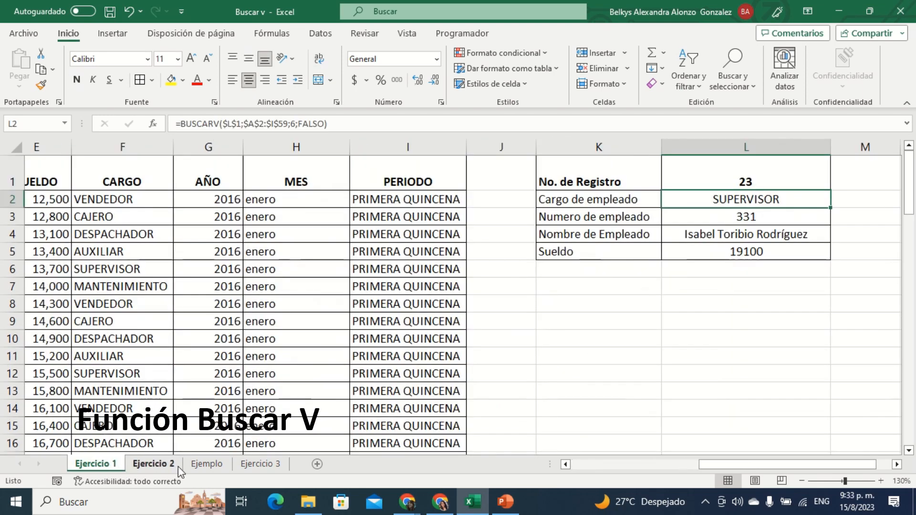
left_click(178, 465)
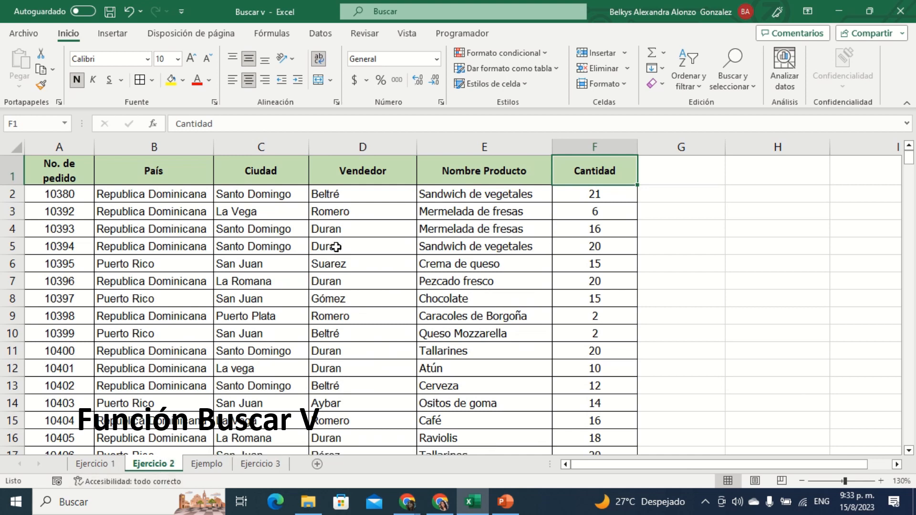
left_click(51, 163)
left_click(129, 167)
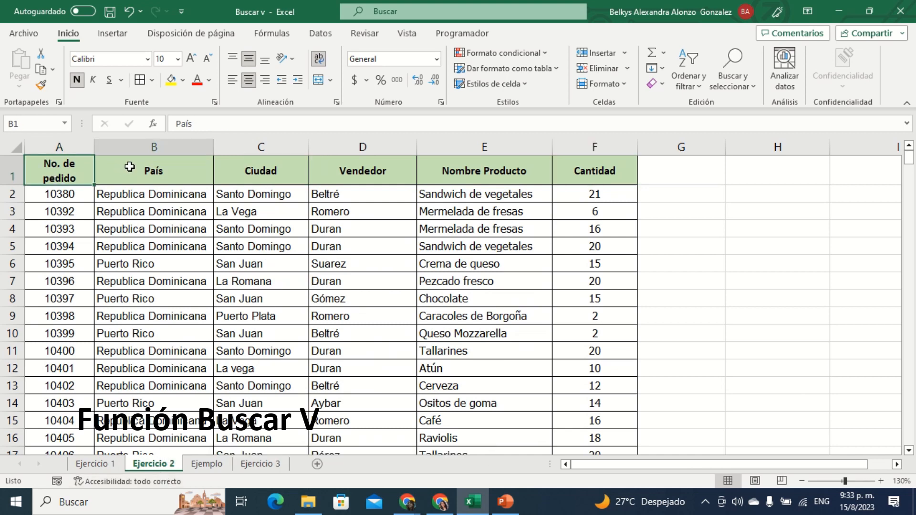
left_click(250, 171)
left_click(380, 171)
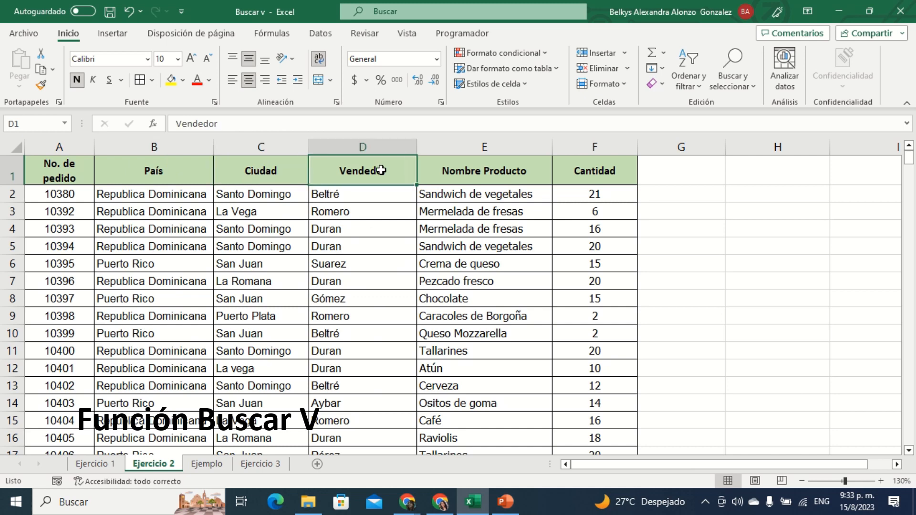
left_click(498, 170)
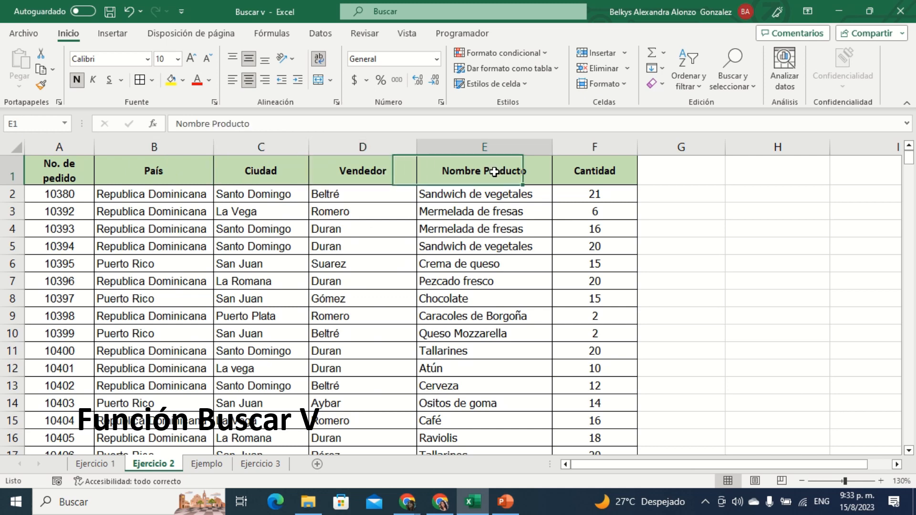
left_click(571, 165)
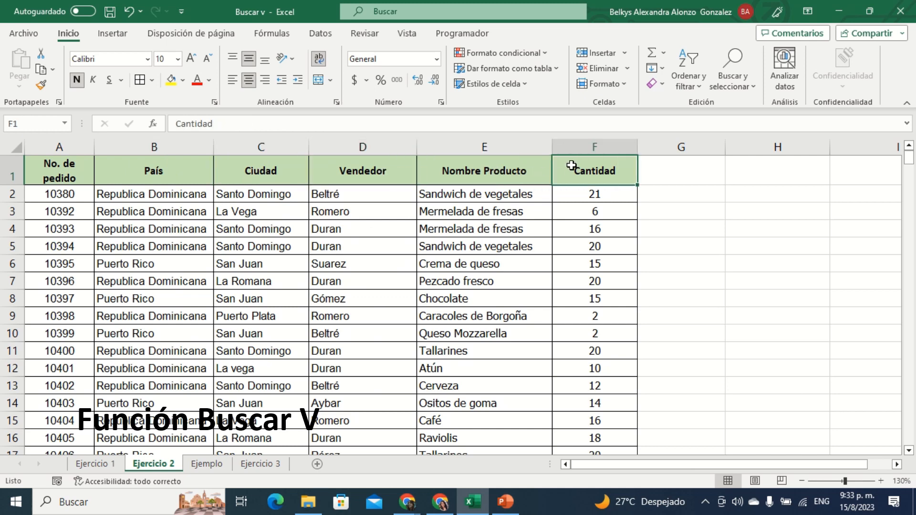
Step: Look through the Ejercicio 2 order records to the end of the table and return to the header row
scroll(327, 229, "down", 20)
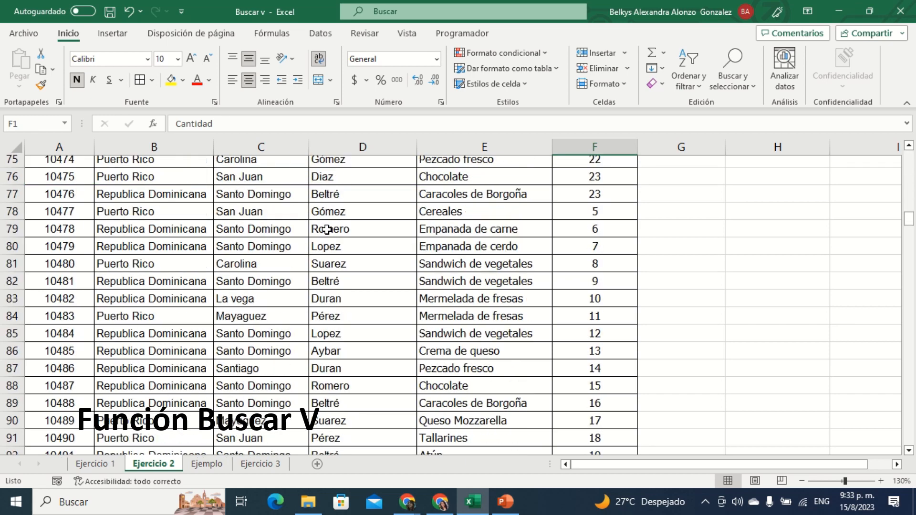
scroll(327, 230, "down", 20)
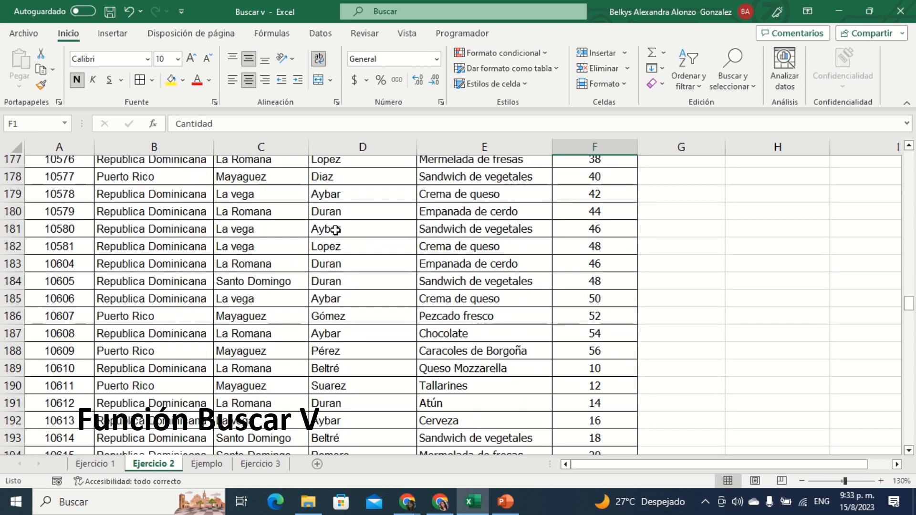
scroll(335, 230, "down", 20)
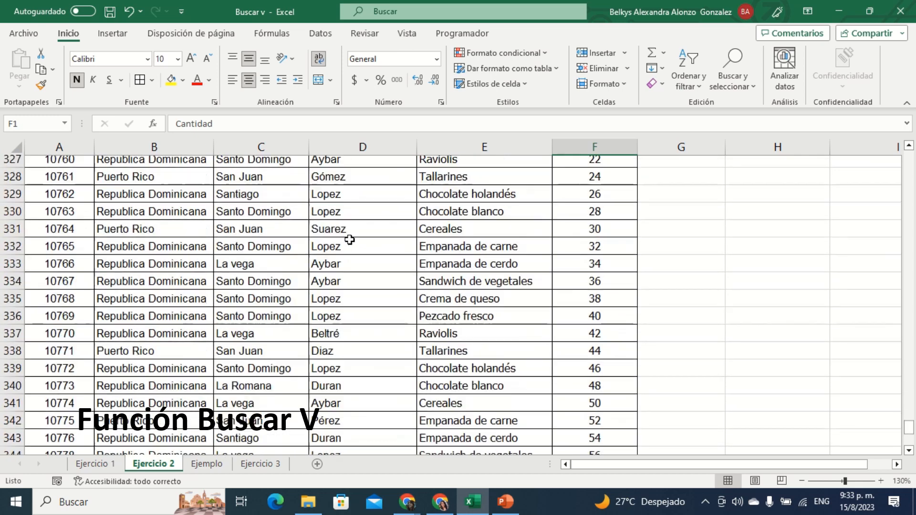
scroll(350, 238, "down", 13)
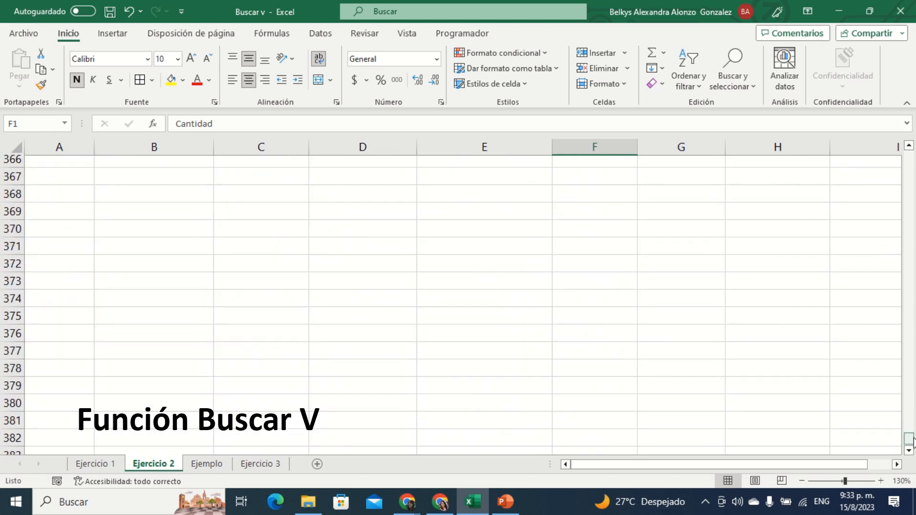
left_click_drag(909, 438, 894, 151)
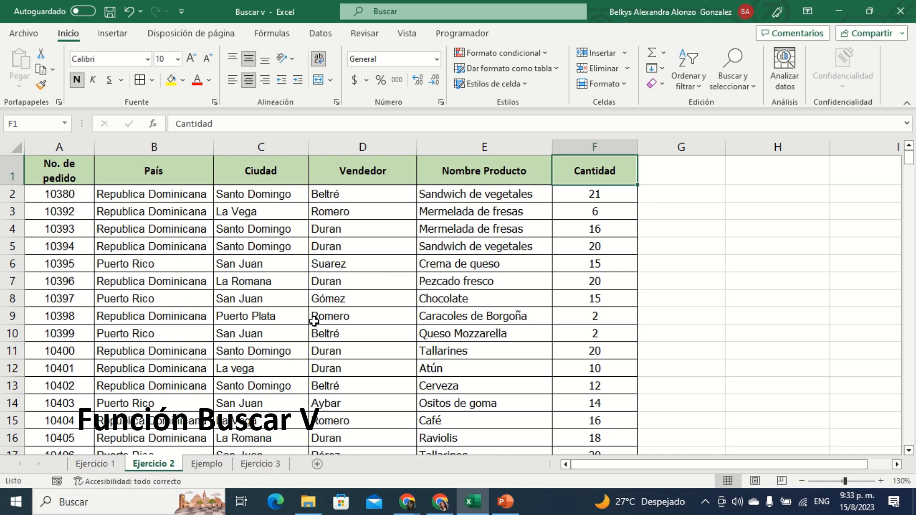
Step: Compare the blank order form on the Ejemplo sheet with the Ejercicio 2 order table, ending on the Ejemplo sheet
left_click(206, 466)
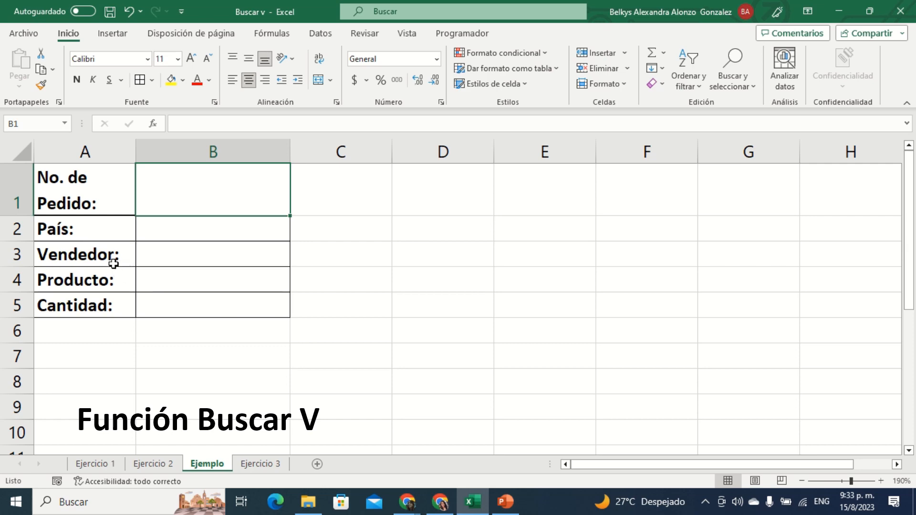
left_click(154, 465)
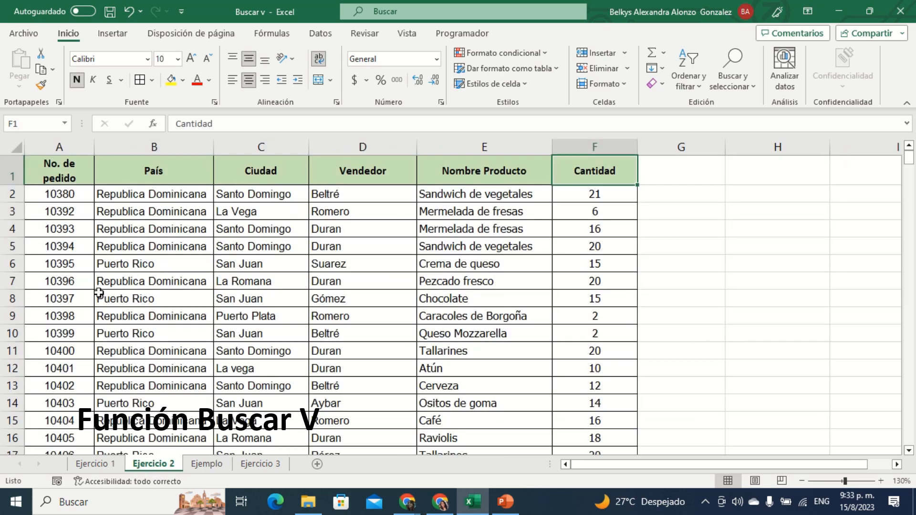
left_click(196, 465)
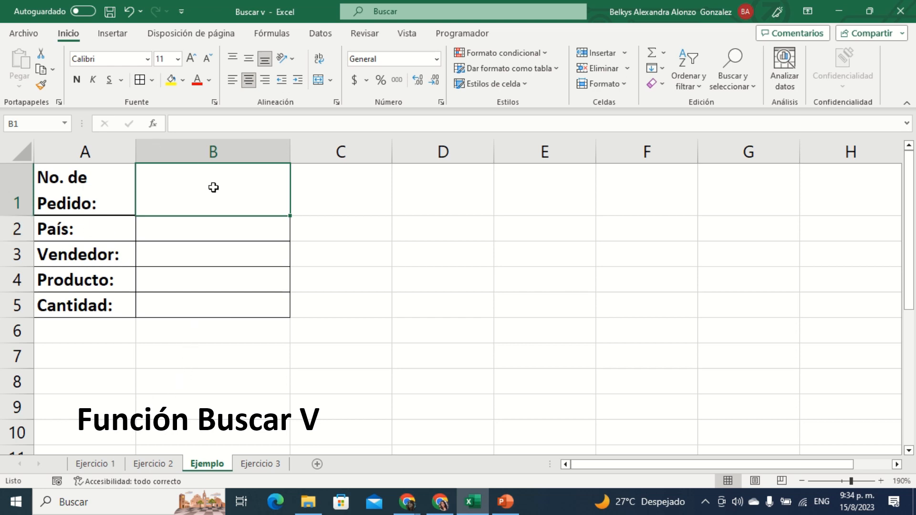
Step: Go over the blank form cells B1 to B5 on Ejemplo and check the No. de pedido header on the Ejercicio 2 sheet
left_click(177, 233)
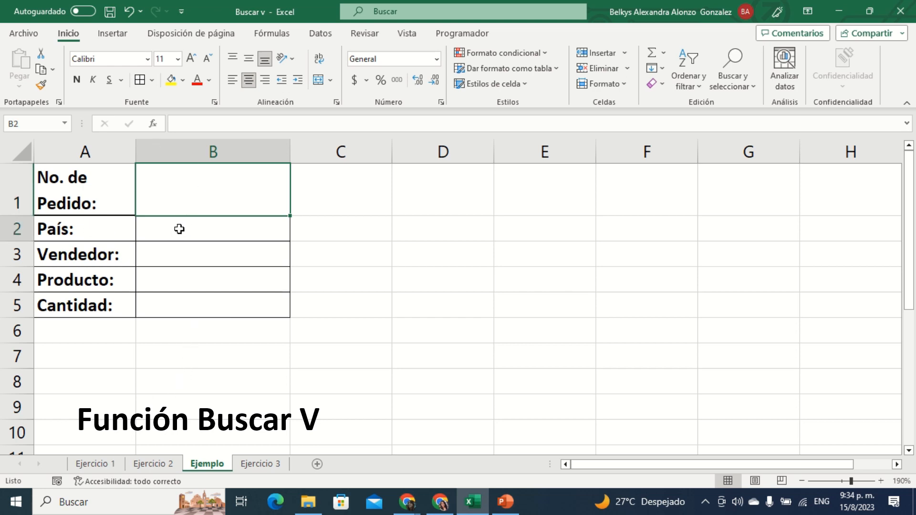
left_click(188, 253)
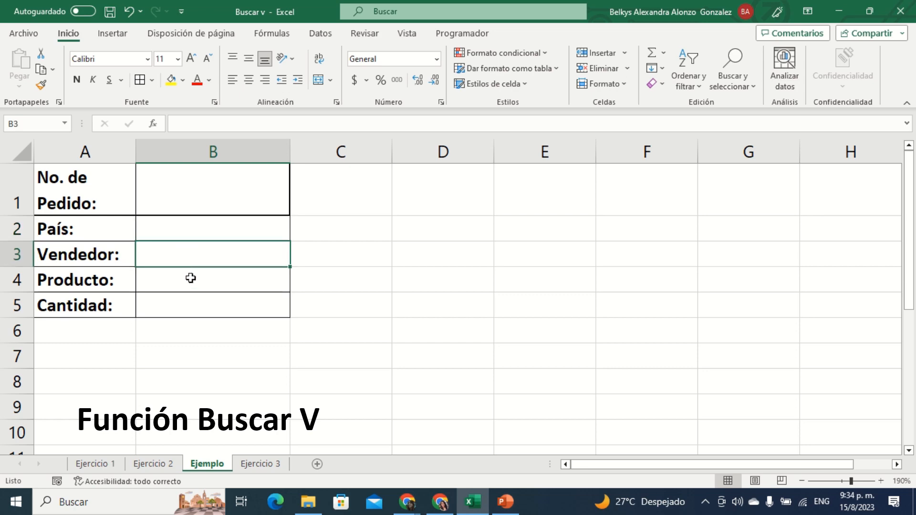
left_click(191, 279)
left_click(196, 305)
left_click(176, 466)
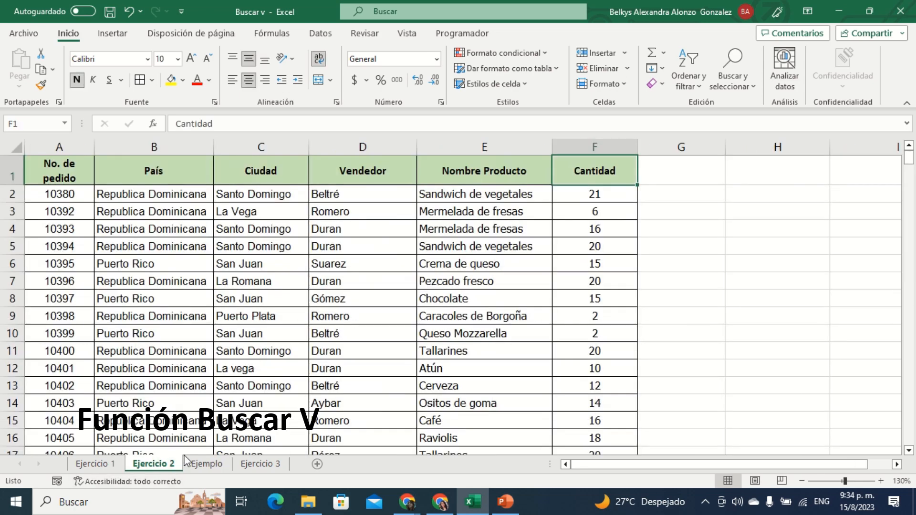
left_click(51, 164)
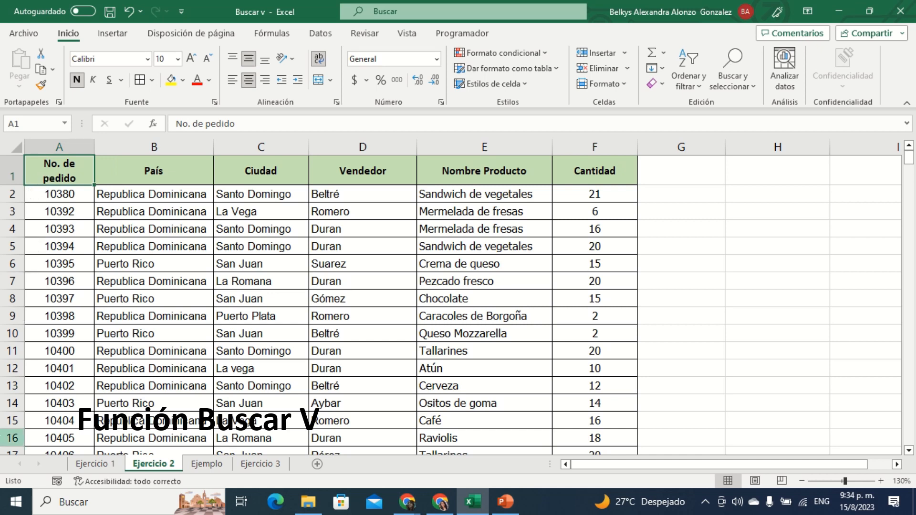
left_click(217, 466)
left_click(194, 185)
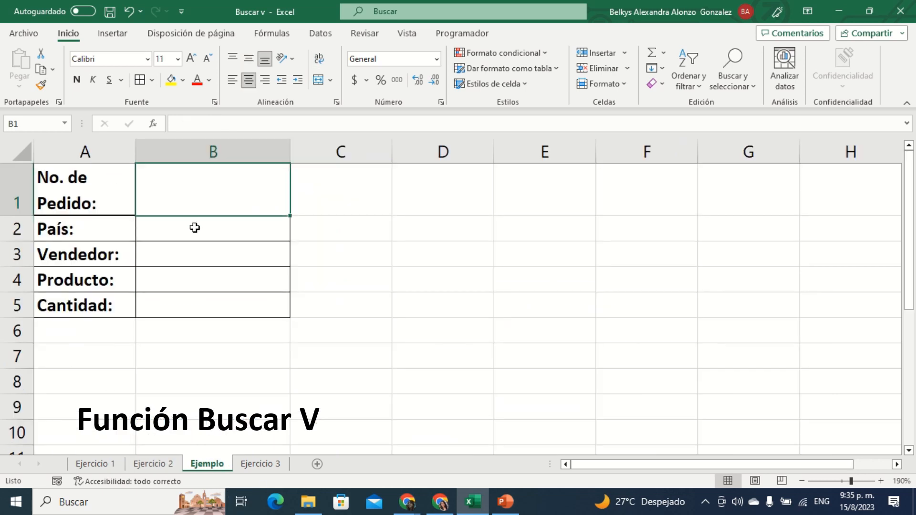
left_click(194, 227)
left_click(196, 256)
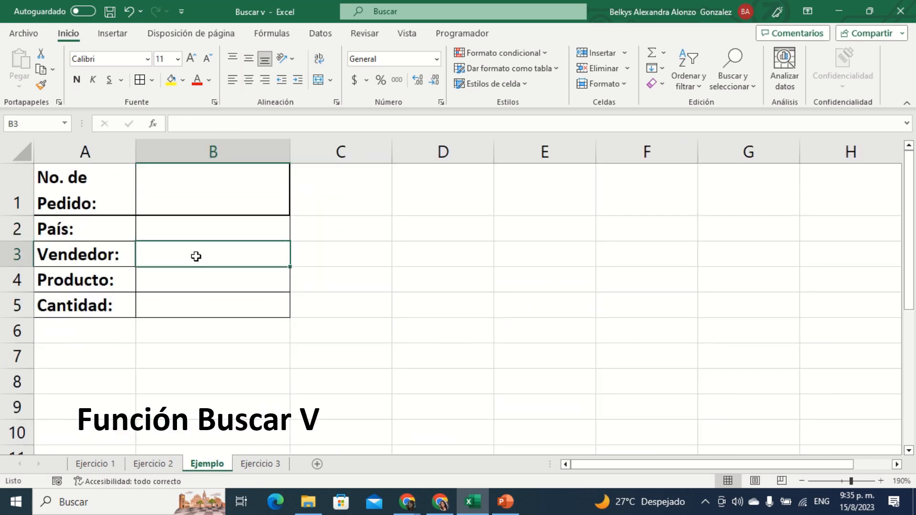
left_click(199, 277)
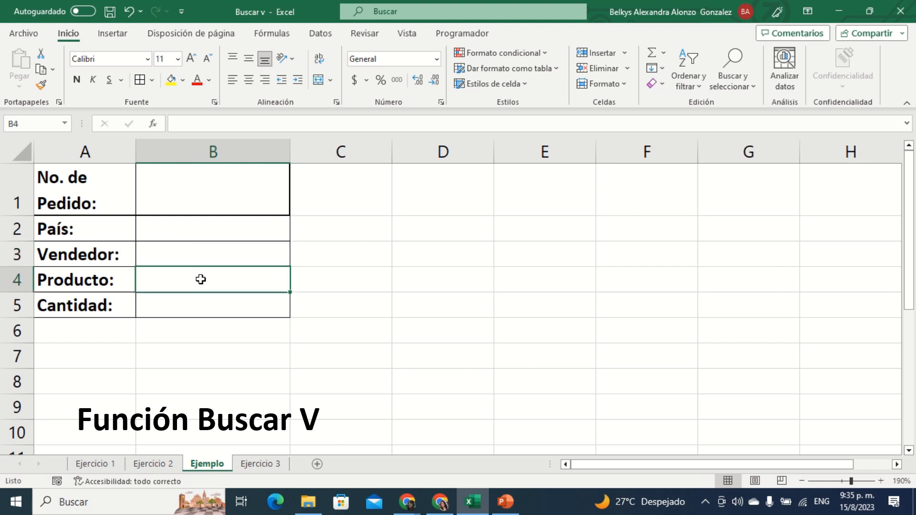
left_click(209, 306)
Step: Insert a BUSCARV function in the País cell B2 with B1 as the Valor_buscado argument
left_click(202, 229)
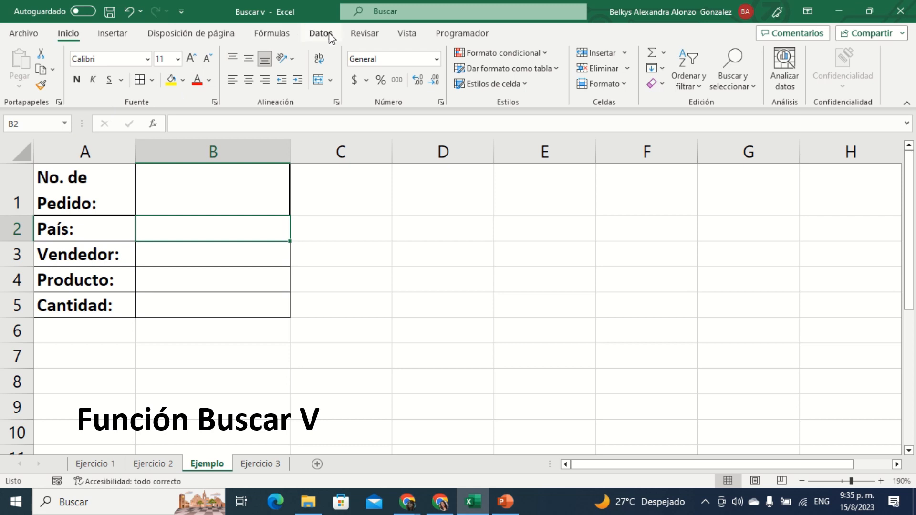
left_click(277, 34)
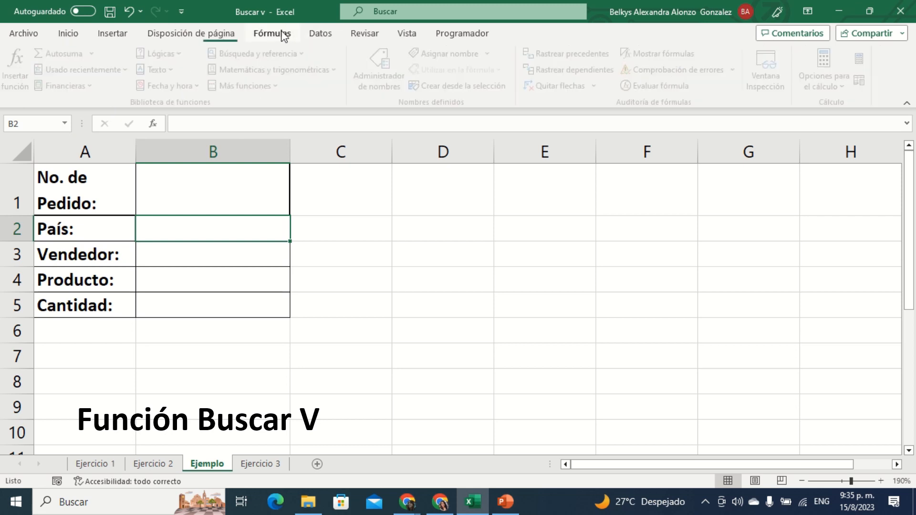
left_click(295, 59)
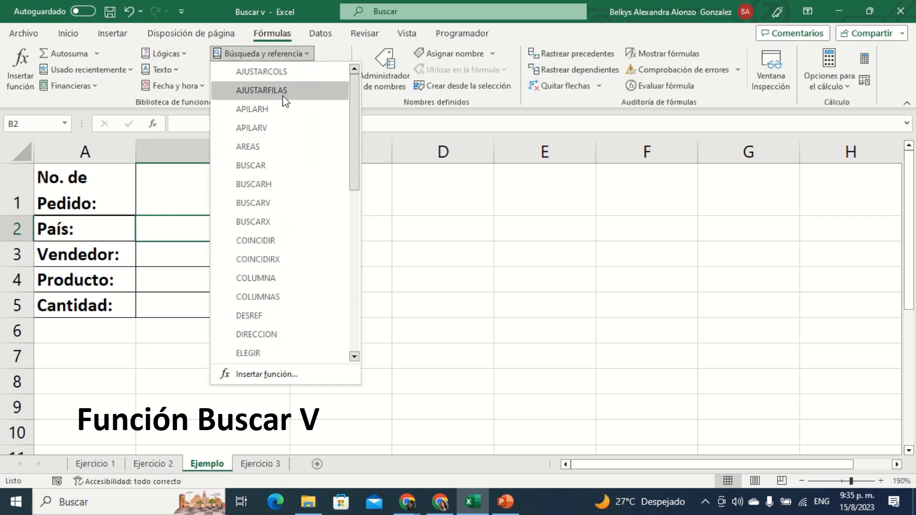
left_click(287, 210)
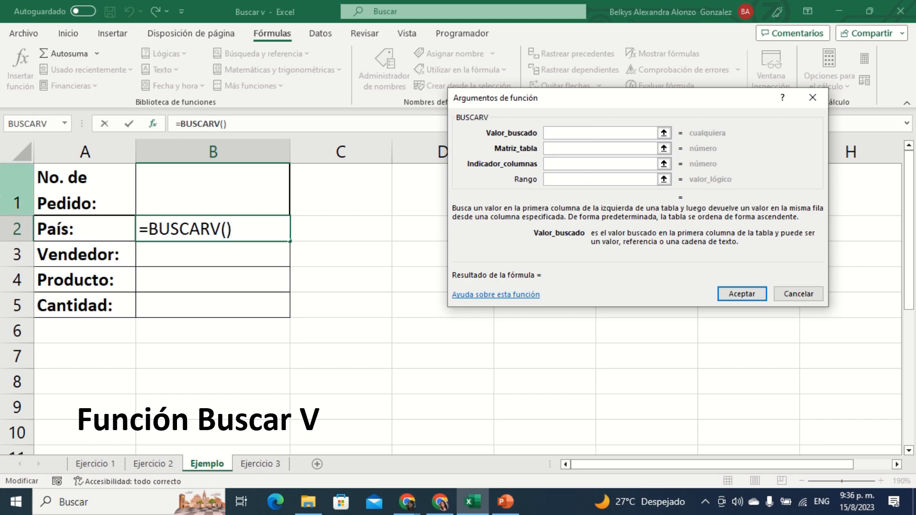
left_click(217, 187)
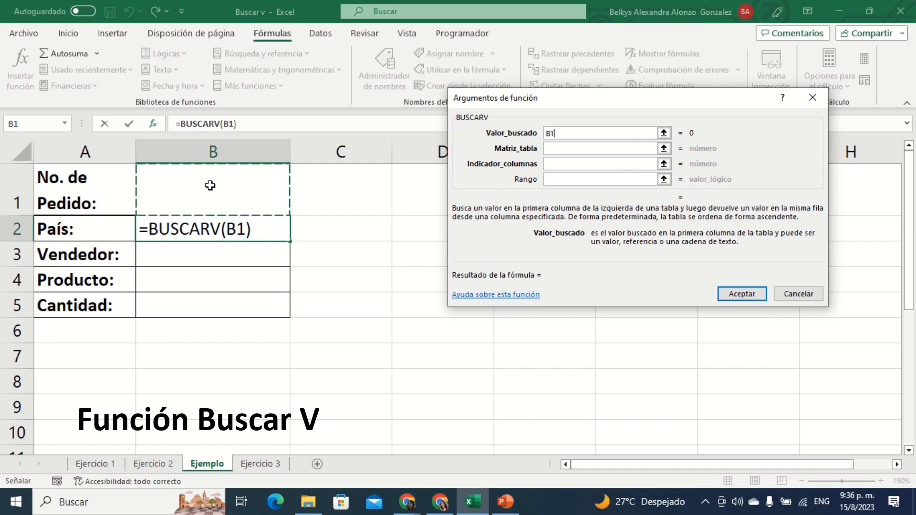
Step: Set the Matriz_tabla argument to the order records in A2:F356 of the Ejercicio 2 sheet
left_click(570, 146)
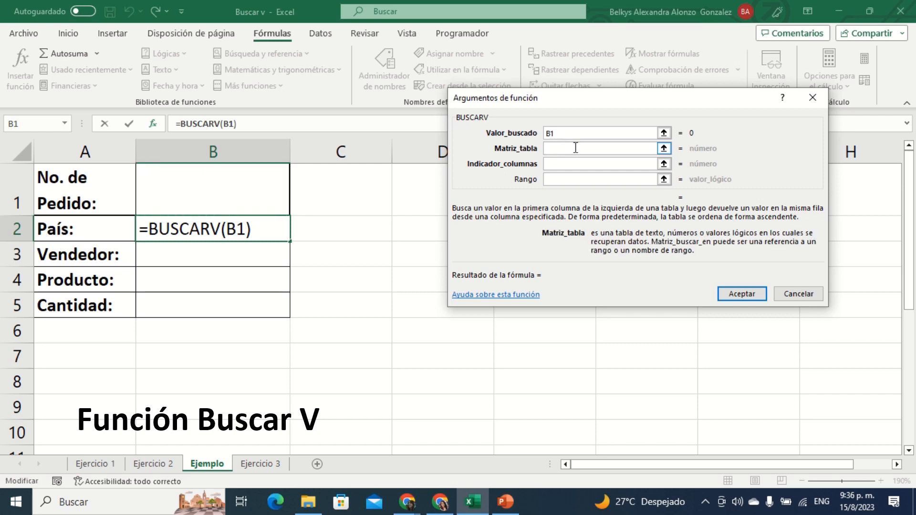
left_click(171, 465)
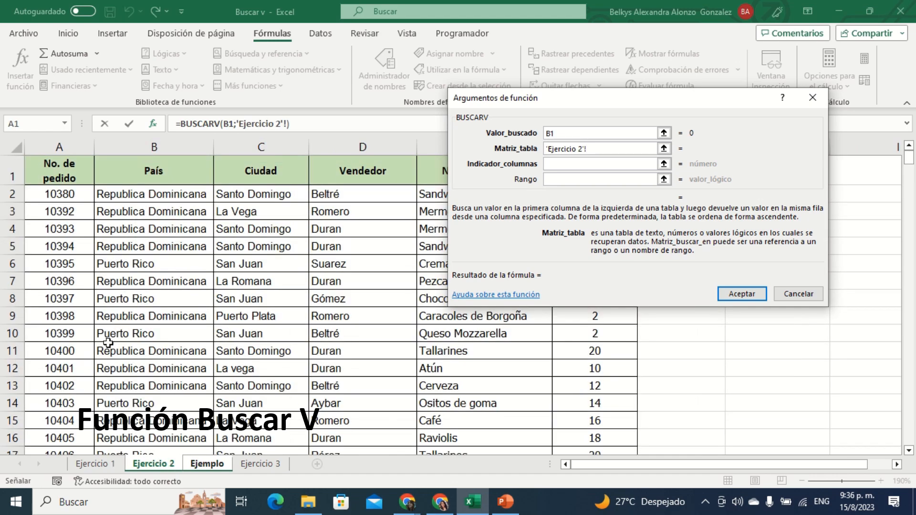
left_click_drag(52, 190, 600, 426)
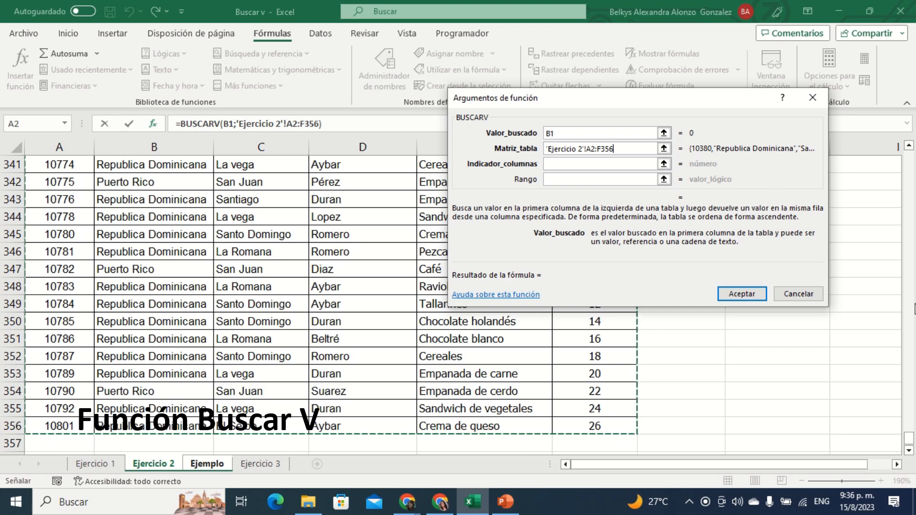
left_click_drag(912, 436, 911, 152)
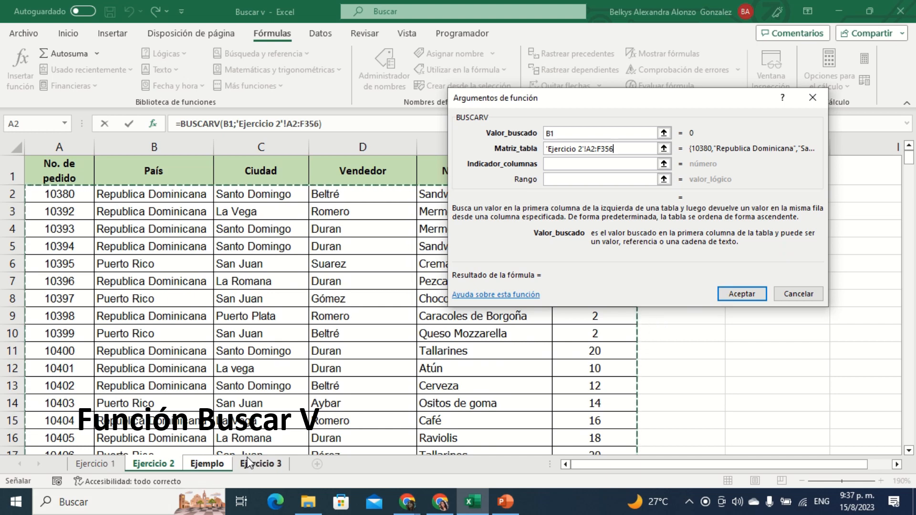
Step: Set Indicador_columnas to 2 and Rango to 0, and accept the BUSCARV function for País
left_click(563, 162)
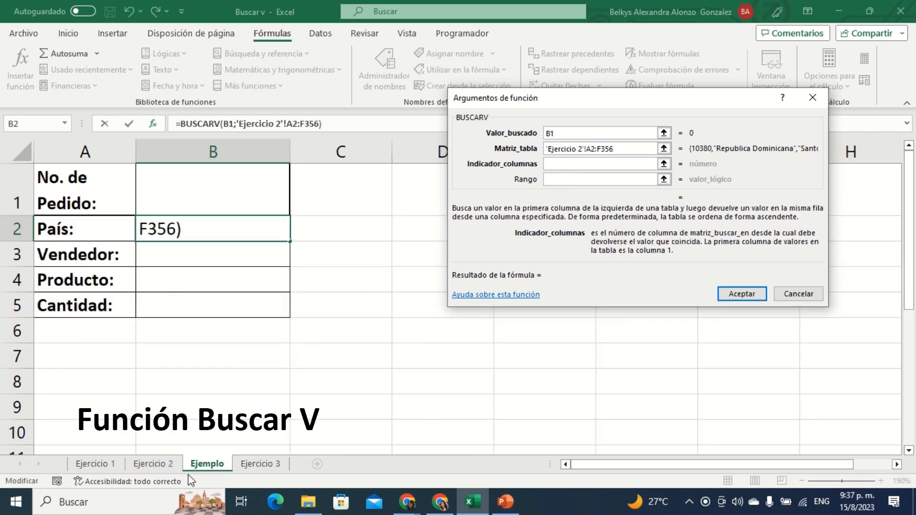
left_click(168, 467)
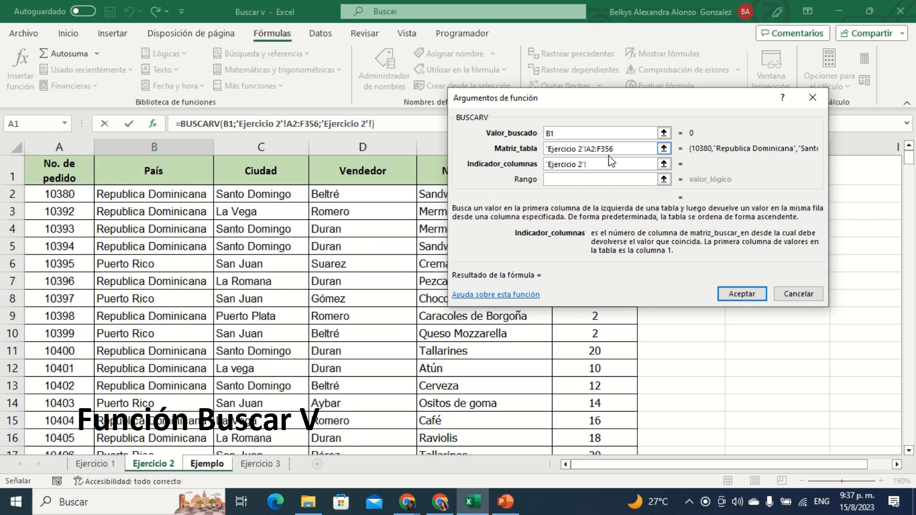
left_click_drag(615, 164, 436, 166)
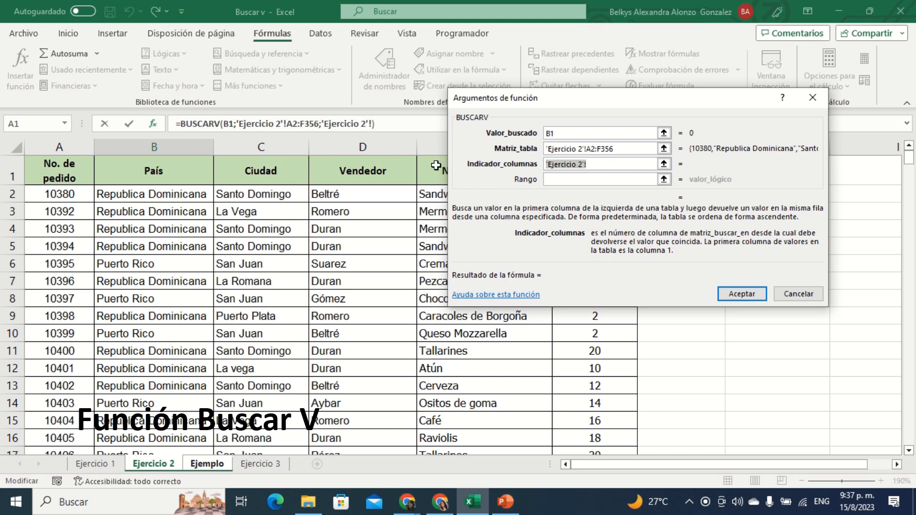
key("BackSpace")
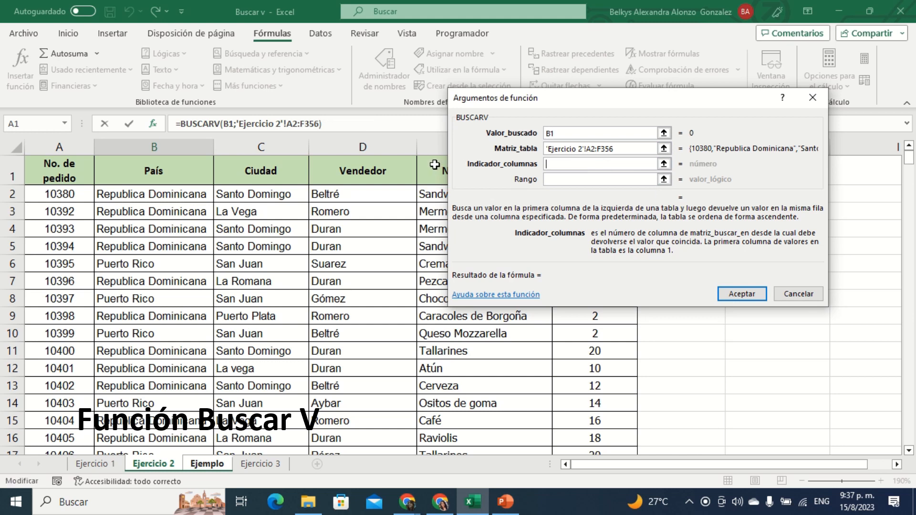
type("2")
left_click(590, 179)
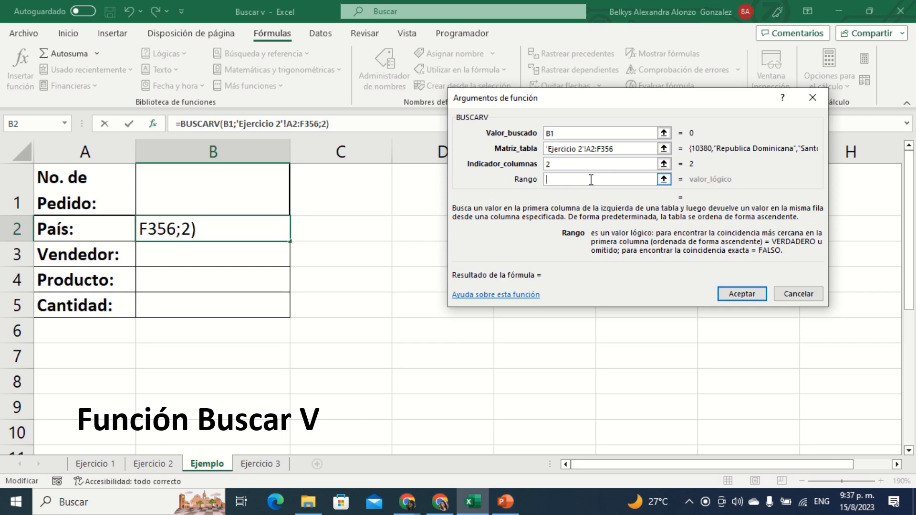
type("0")
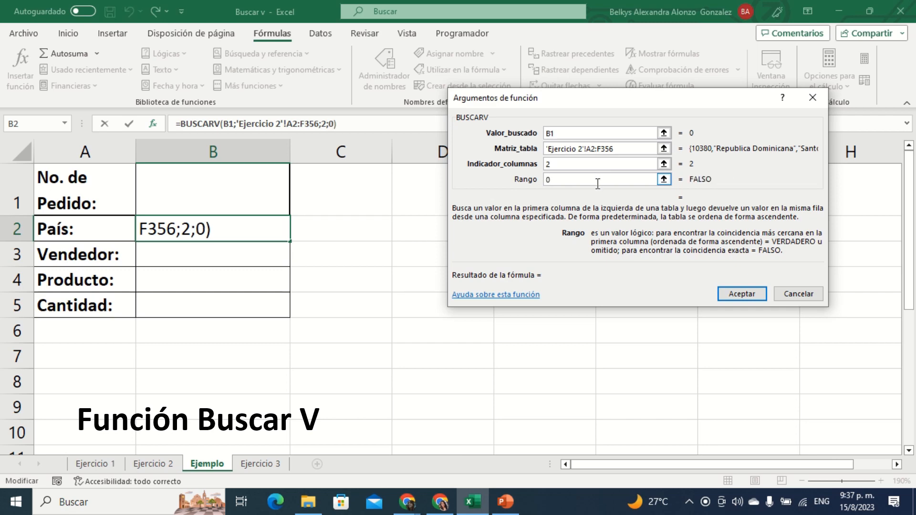
left_click(748, 295)
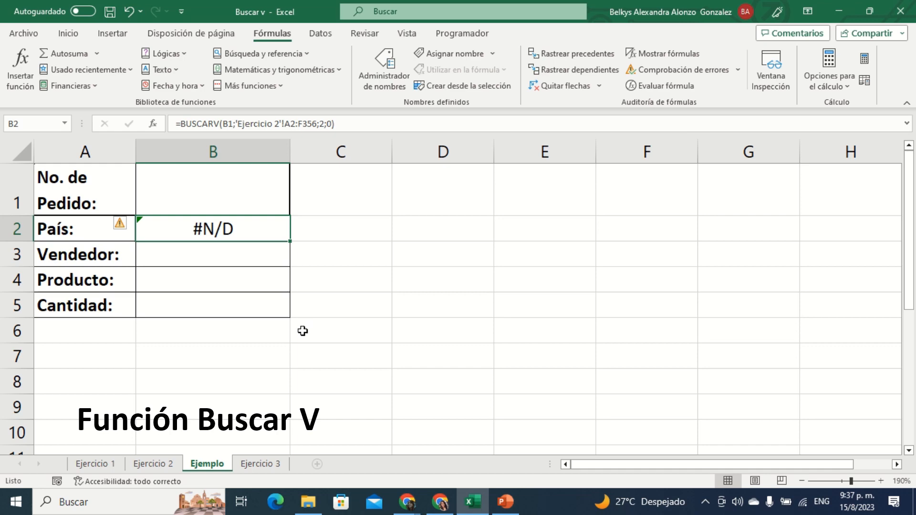
Step: Try the País lookup with a first order number in B1, checking the order numbers on the Ejercicio 2 sheet
left_click(175, 167)
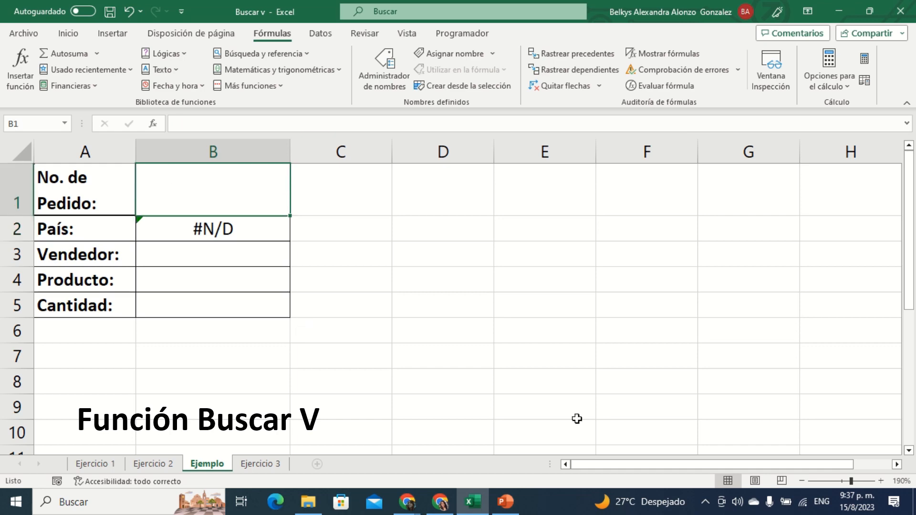
left_click(156, 465)
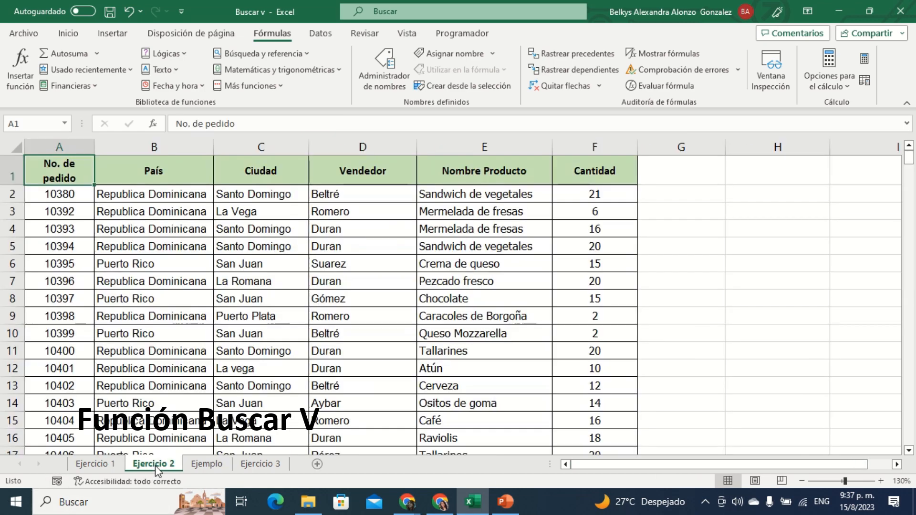
left_click(210, 466)
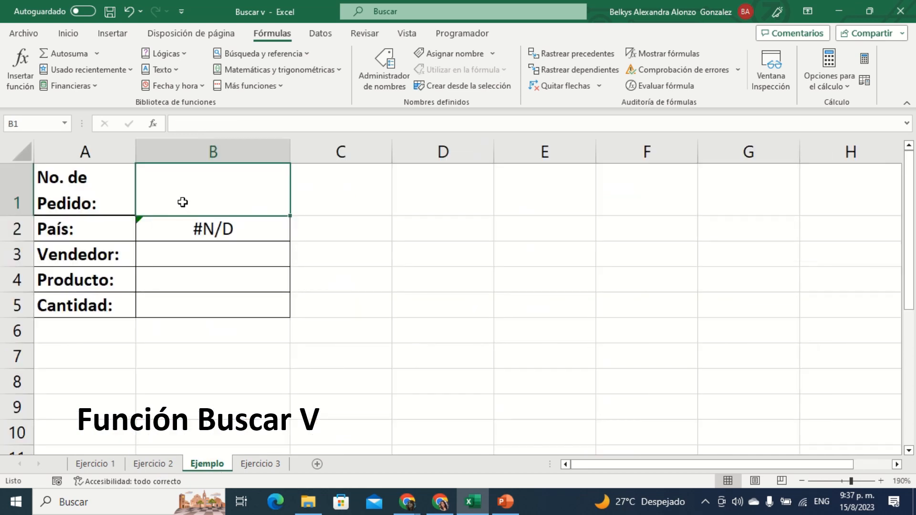
type("10")
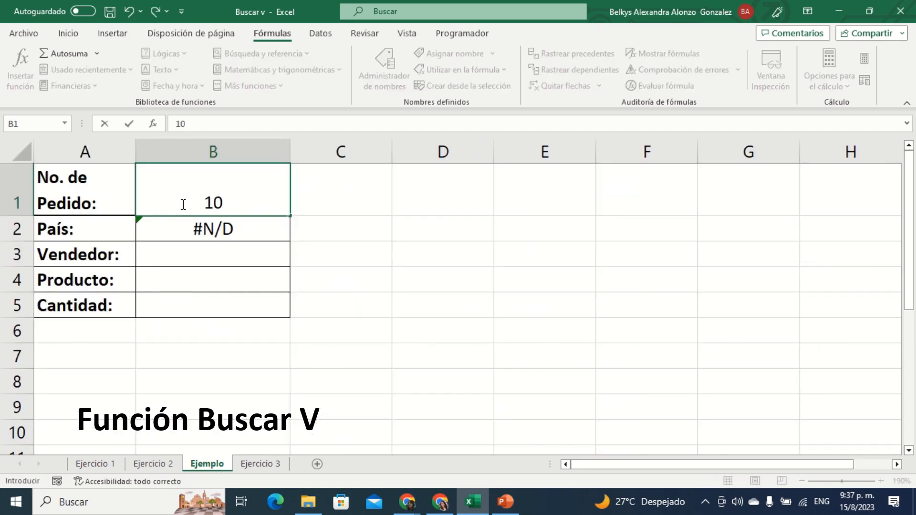
type("300")
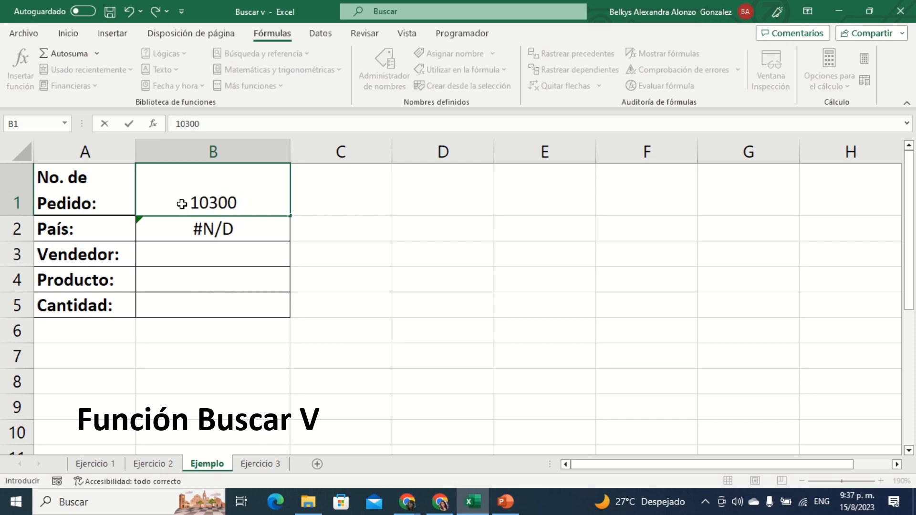
key("Return")
left_click(163, 463)
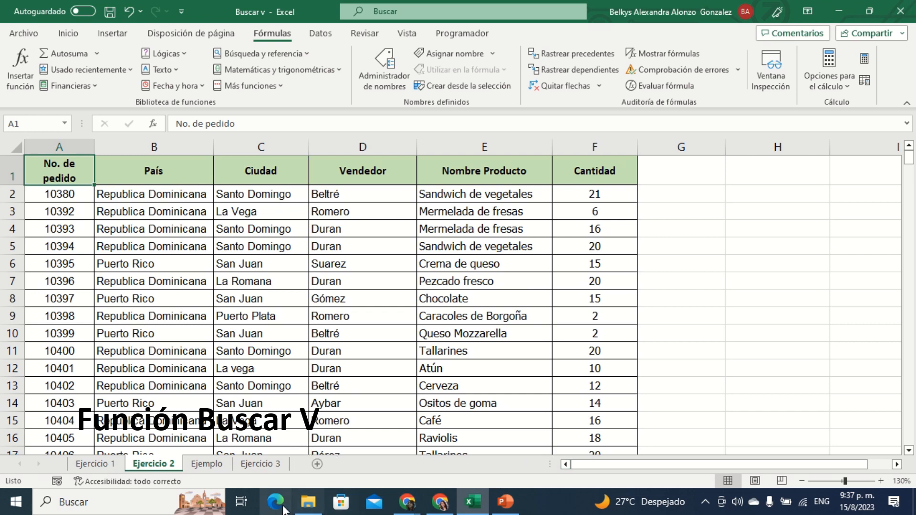
left_click(208, 470)
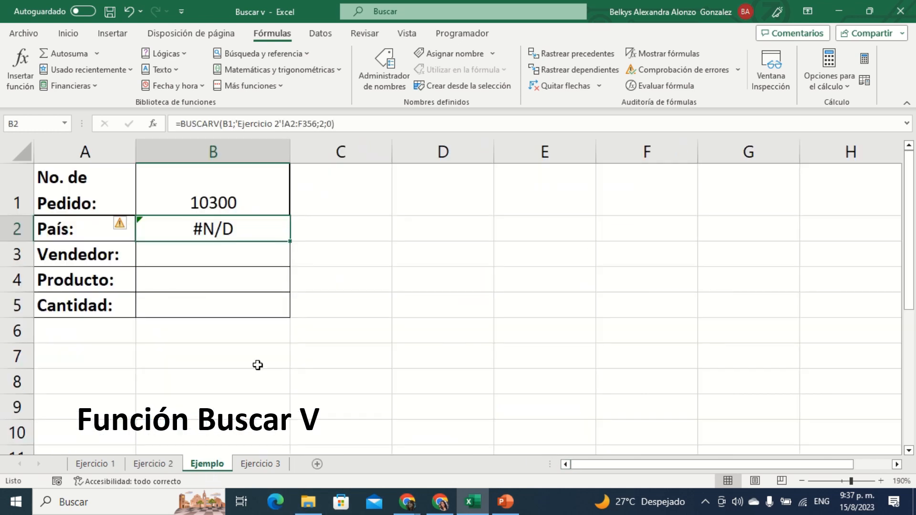
Step: Replace the No. de Pedido value in B1 with a different order number to test the País lookup
left_click(237, 203)
double_click(236, 203)
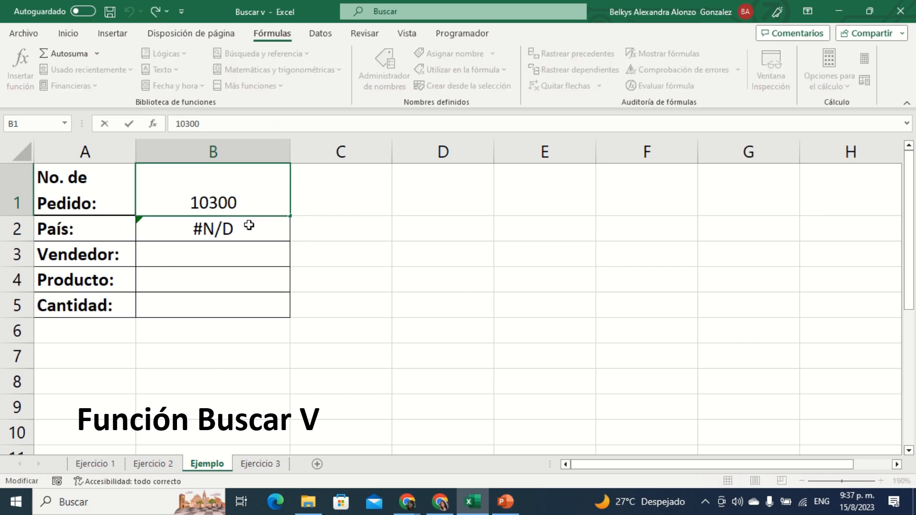
key("BackSpace")
key("BackSpace")
key("BackSpace")
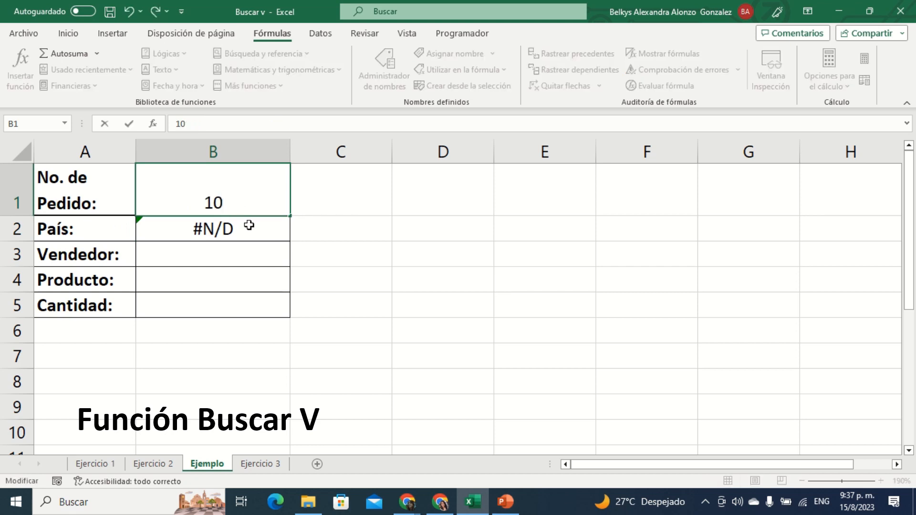
type("40")
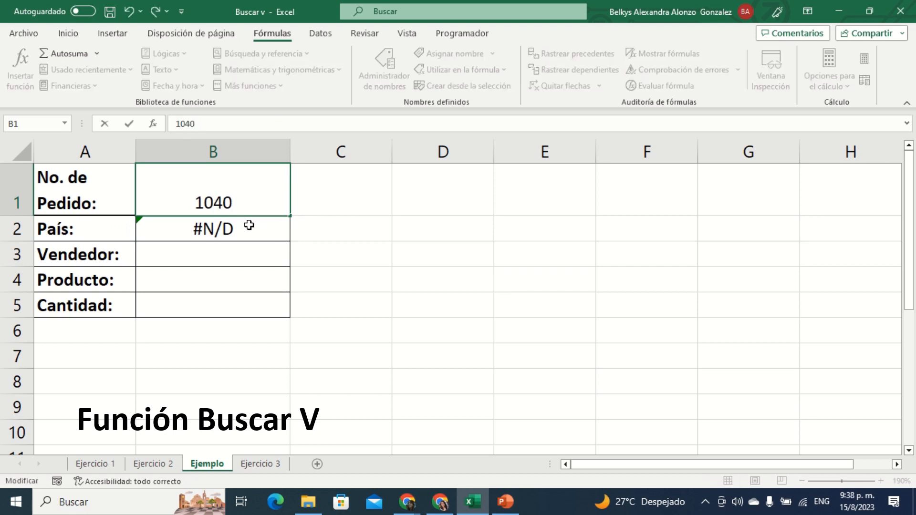
type("8")
key("Return")
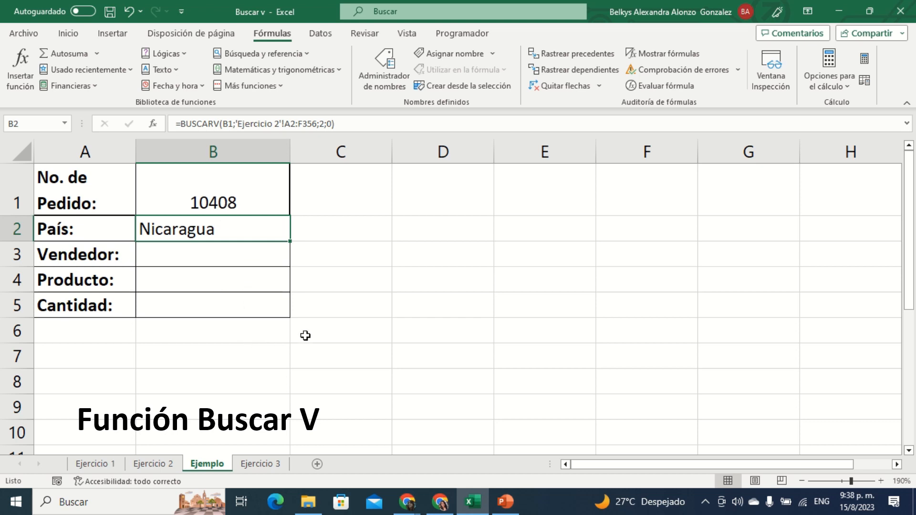
left_click(399, 321)
left_click(239, 184)
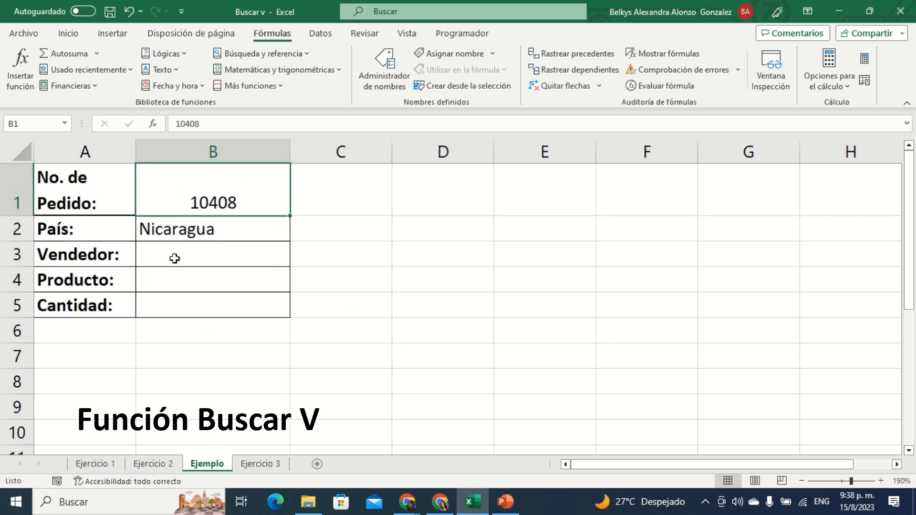
Step: Start a BUSCARV function in B3 for Vendedor with B1 as Valor_buscado, and bring up the Ejercicio 2 sheet for Matriz_tabla
left_click(173, 259)
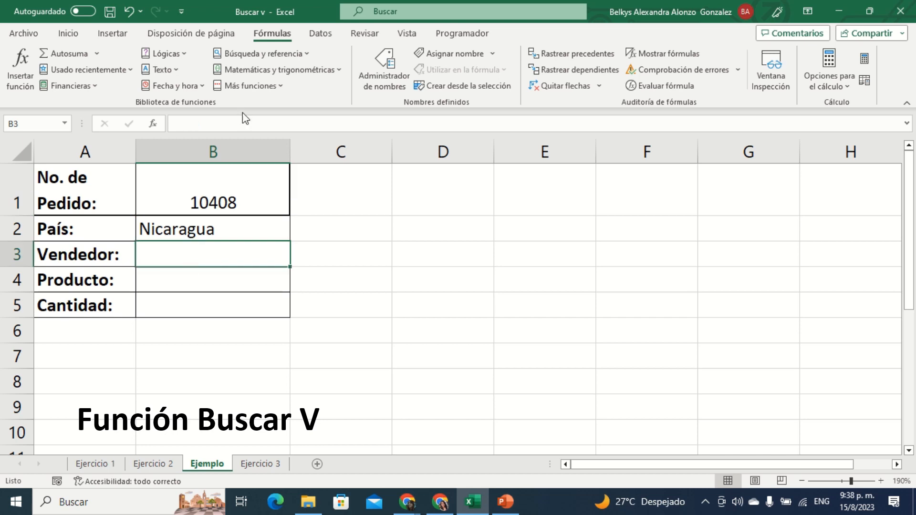
left_click(304, 54)
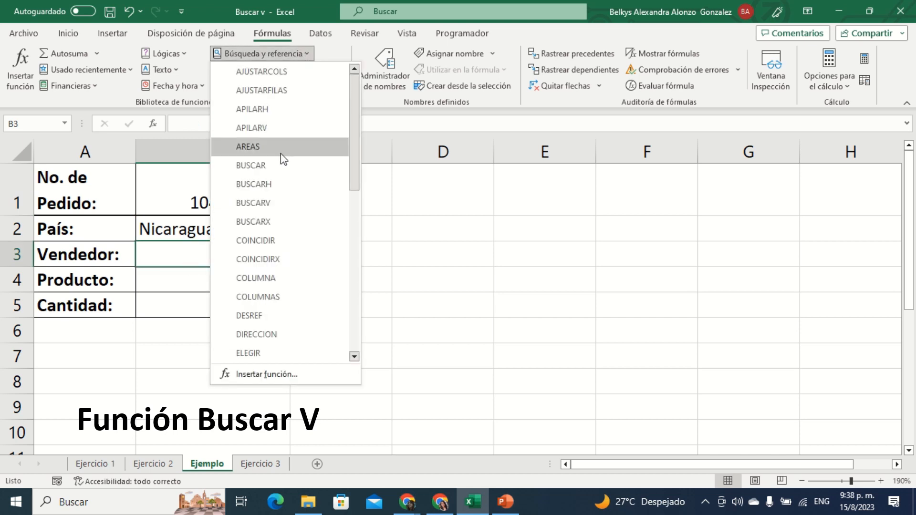
left_click(298, 212)
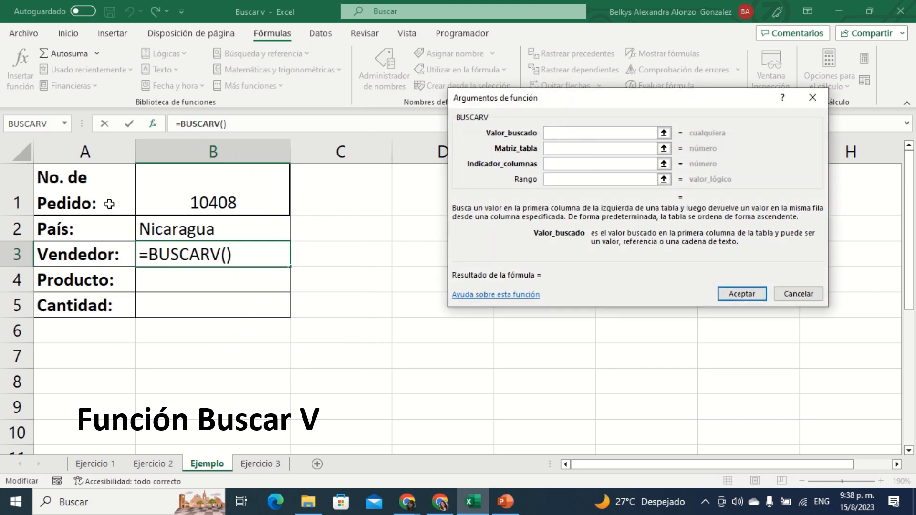
left_click(172, 184)
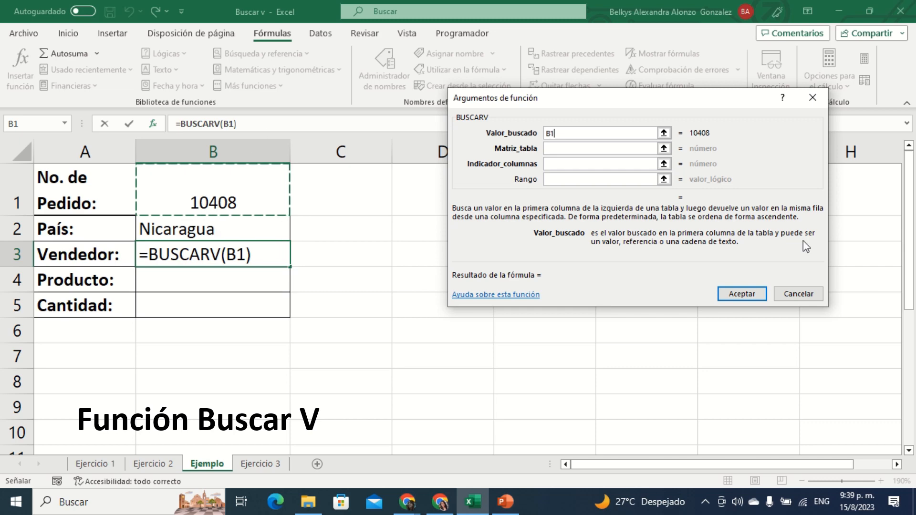
left_click(591, 149)
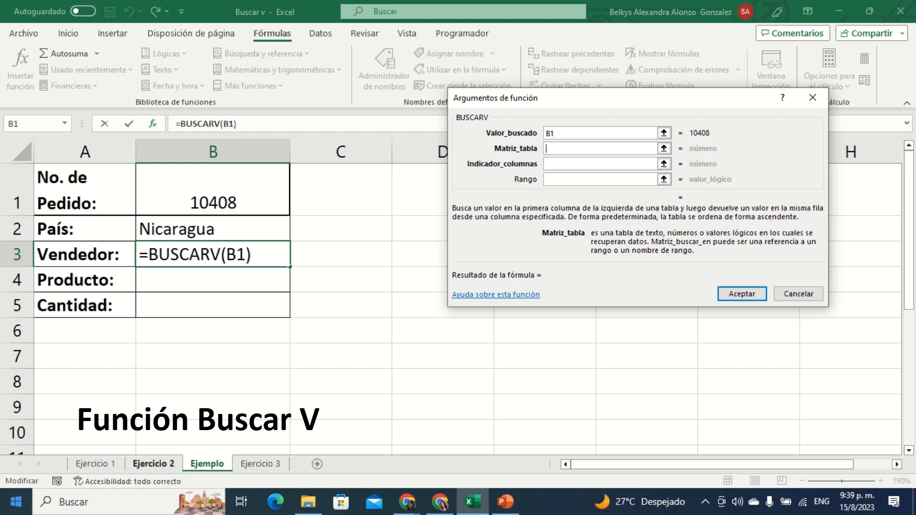
left_click(167, 465)
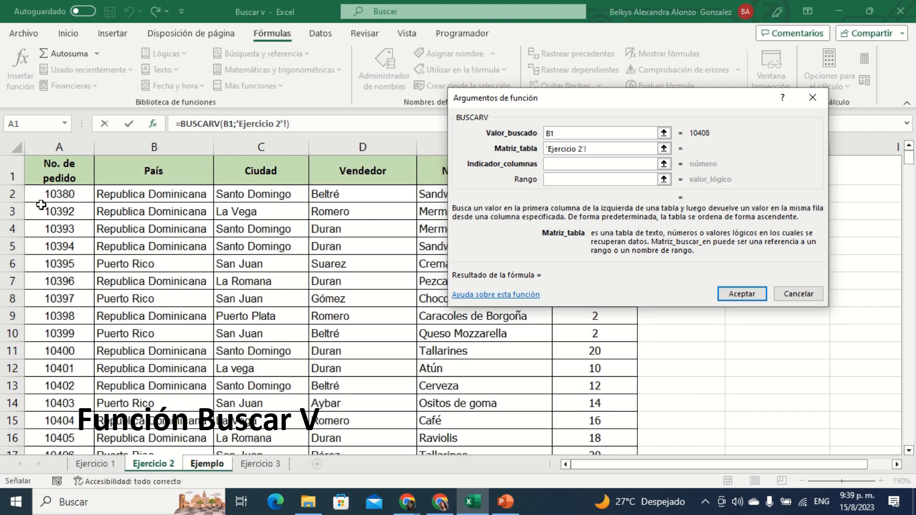
left_click_drag(42, 195, 602, 499)
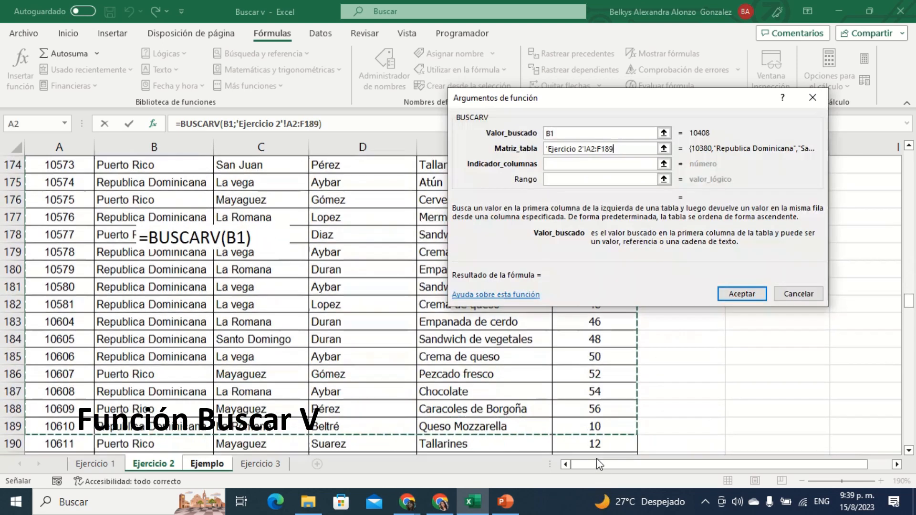
left_click(620, 147)
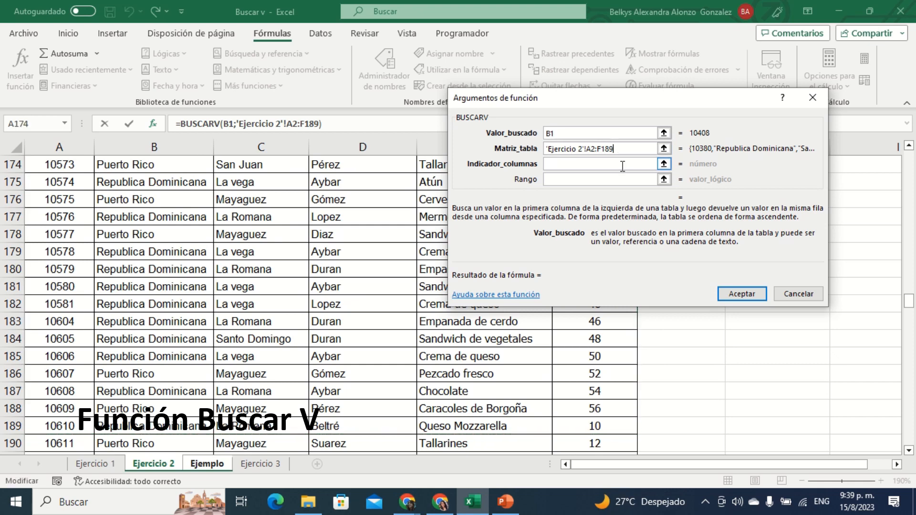
key("BackSpace")
key("BackSpace")
key("BackSpace")
key("BackSpace")
key("BackSpace")
key("BackSpace")
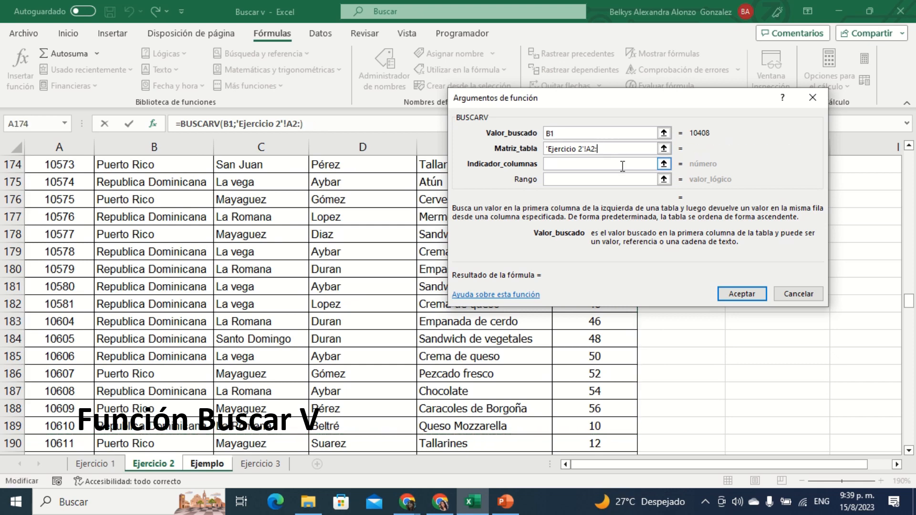
key("BackSpace")
Step: Select the order records in A2:F356 of the Ejercicio 2 sheet as the Matriz_tabla argument
scroll(222, 201, "up", 9)
scroll(226, 231, "up", 11)
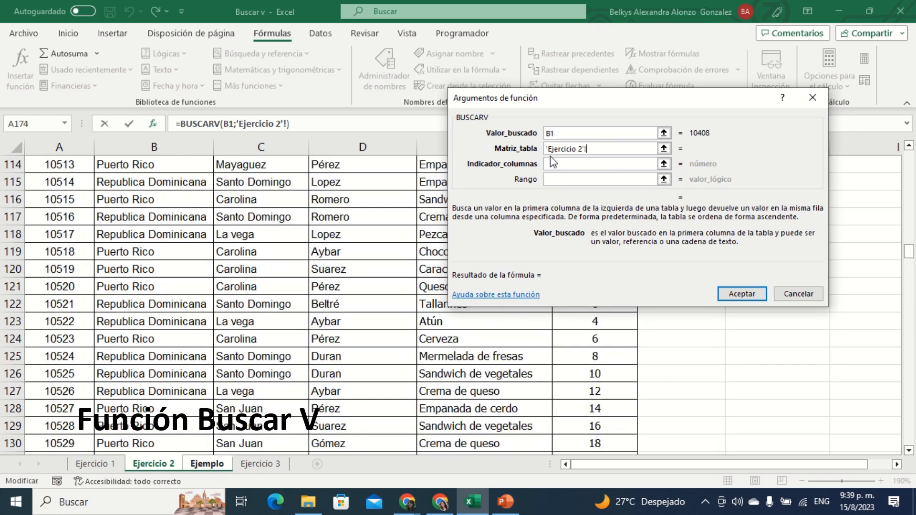
scroll(216, 232, "up", 6)
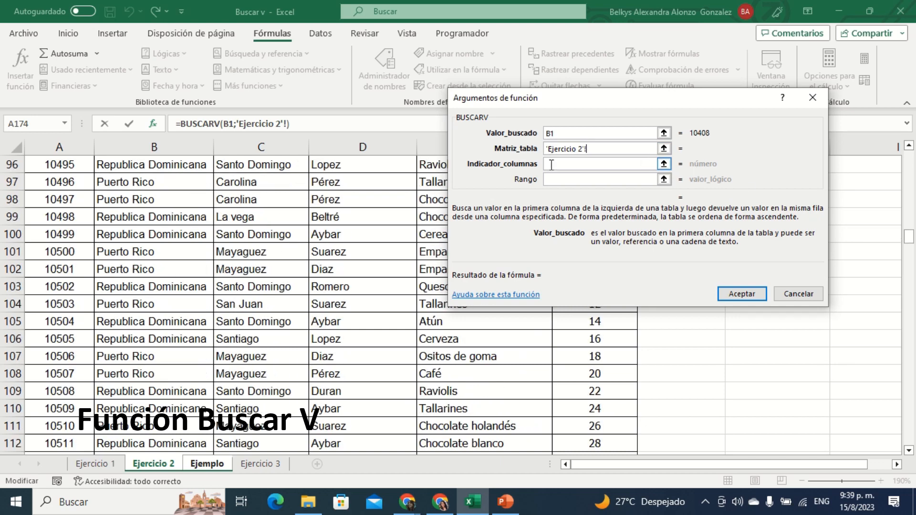
scroll(72, 209, "up", 5)
scroll(71, 208, "up", 20)
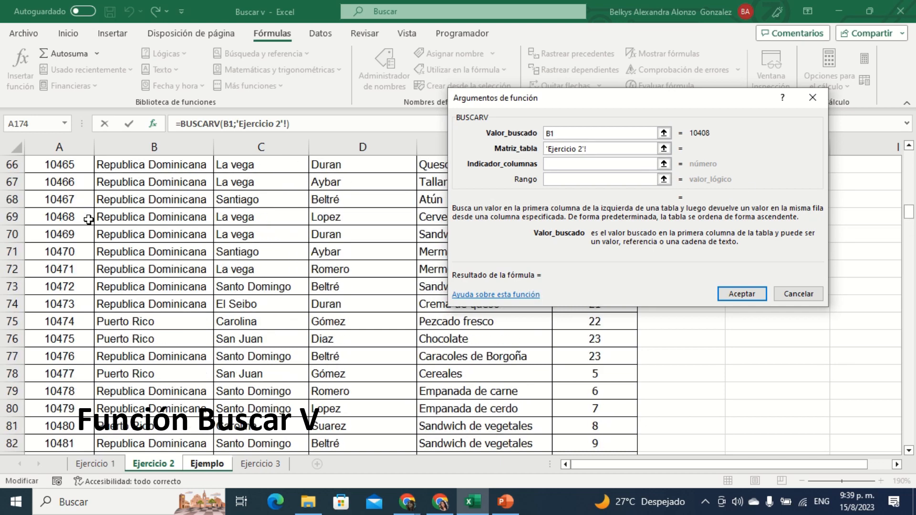
scroll(99, 237, "up", 6)
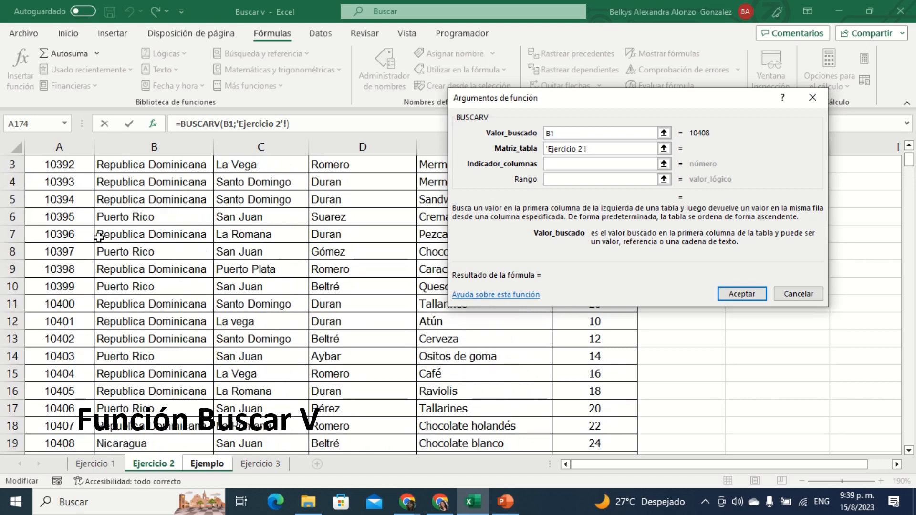
left_click_drag(71, 197, 633, 428)
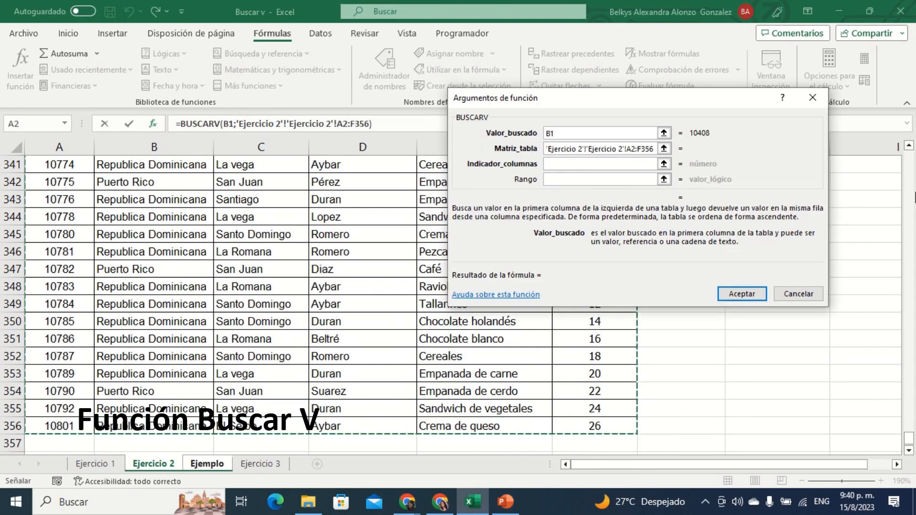
Step: Check the Vendedor column's position on the Ejercicio 2 sheet and enter 4 in Indicador_columnas
left_click(625, 163)
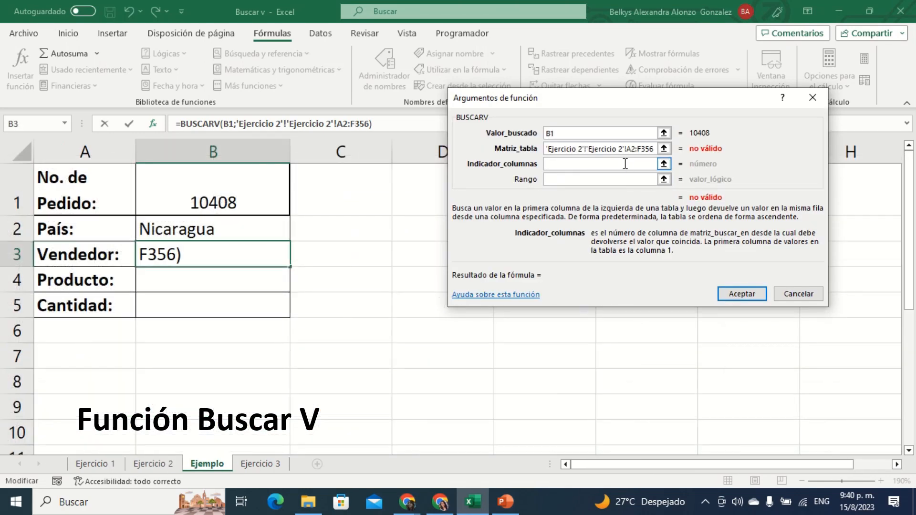
left_click(150, 465)
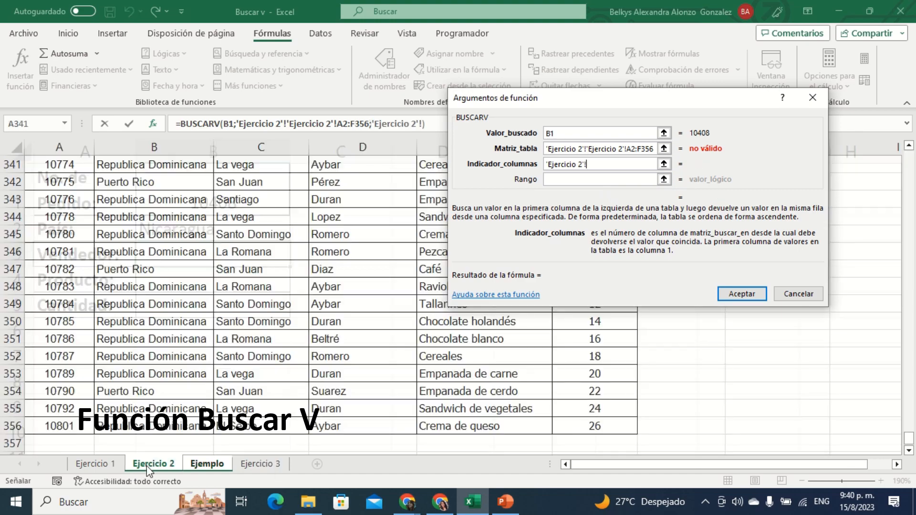
scroll(276, 350, "up", 20)
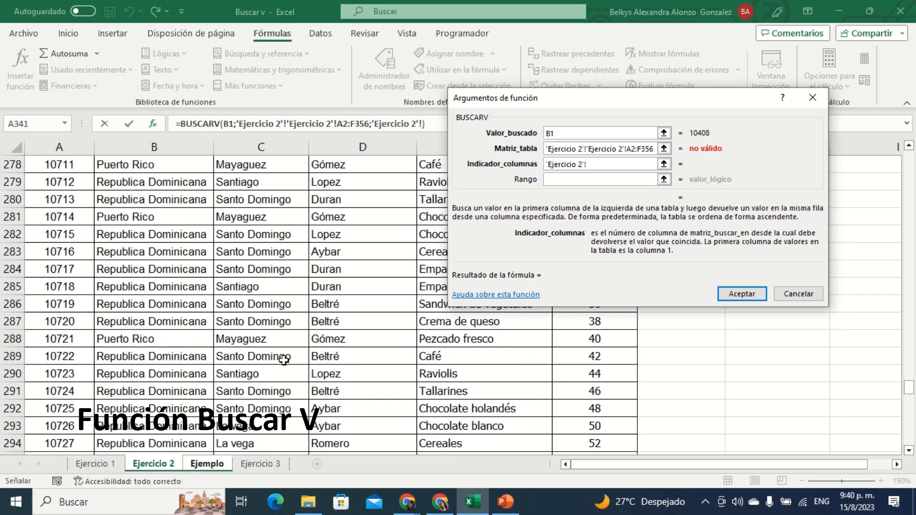
scroll(284, 360, "up", 12)
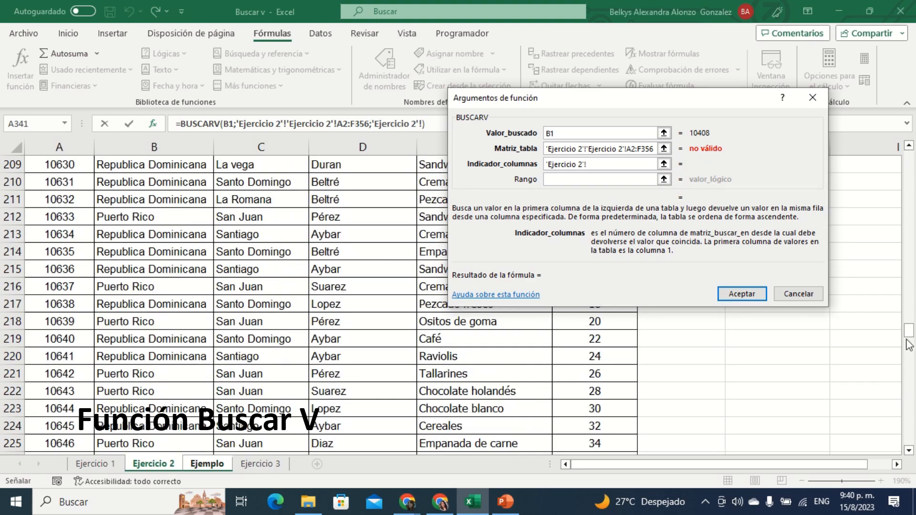
left_click_drag(909, 346, 909, 154)
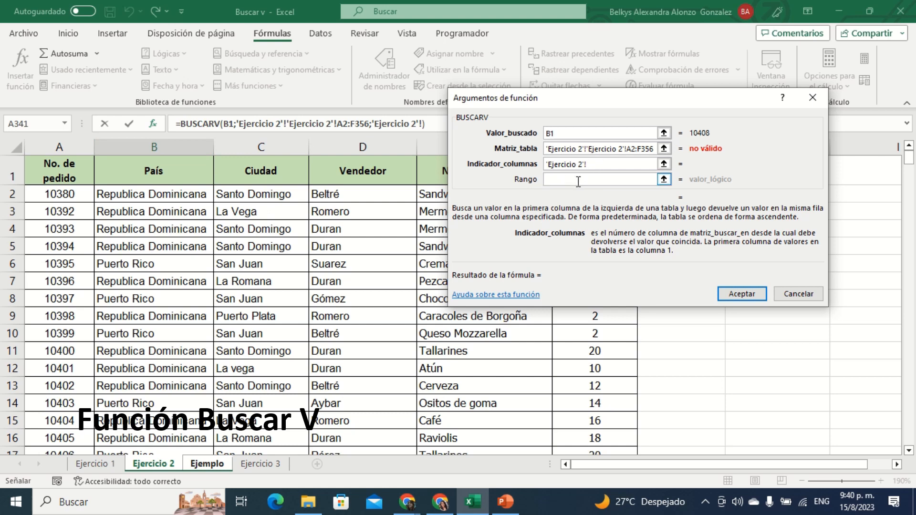
type("4")
Step: Remove the duplicated 'Ejercicio 2'! reference from Matriz_tabla and the sheet reference from Indicador_columnas, keeping only 4
left_click_drag(588, 149, 535, 155)
key("BackSpace")
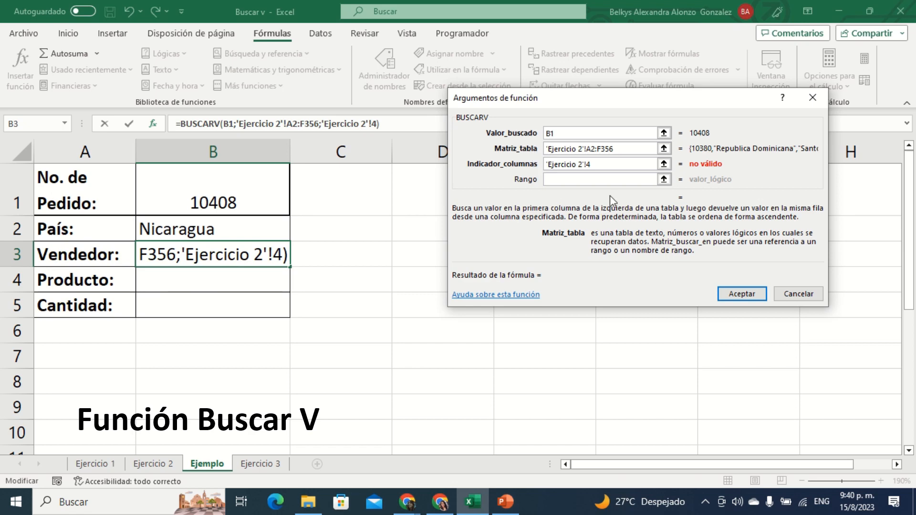
left_click(609, 165)
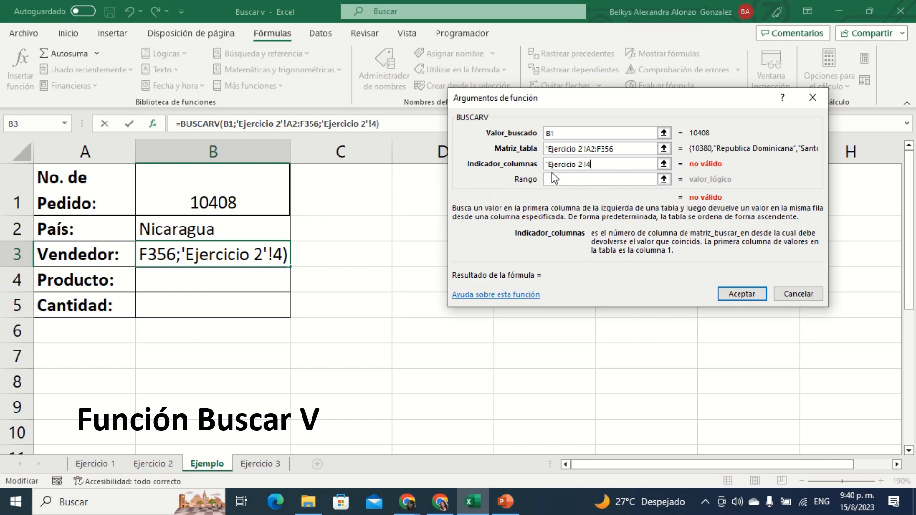
left_click(588, 164)
left_click_drag(587, 164, 498, 168)
key("BackSpace")
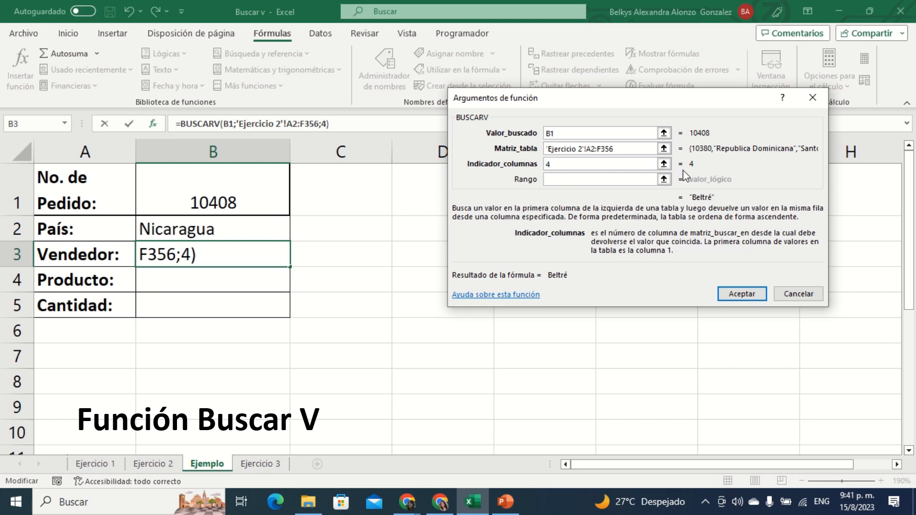
Step: Set Rango to falso and accept the BUSCARV function for Vendedor
left_click(586, 182)
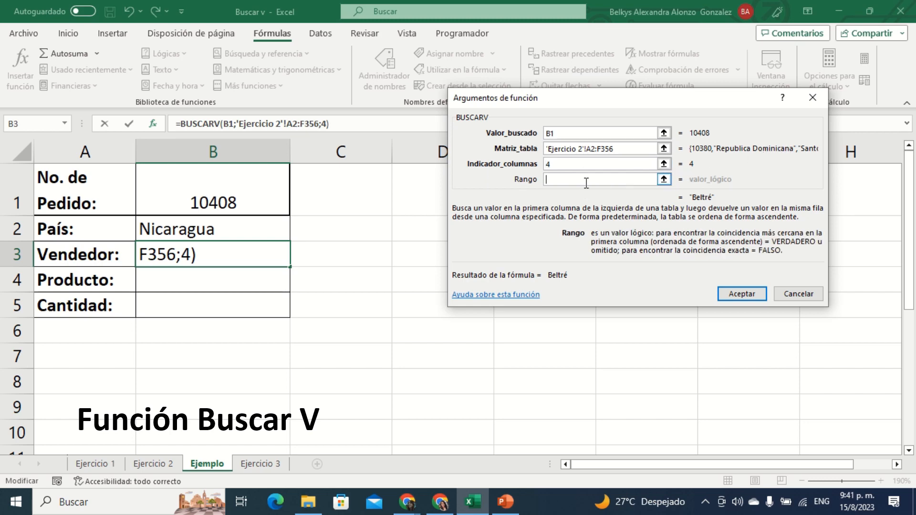
type("falso")
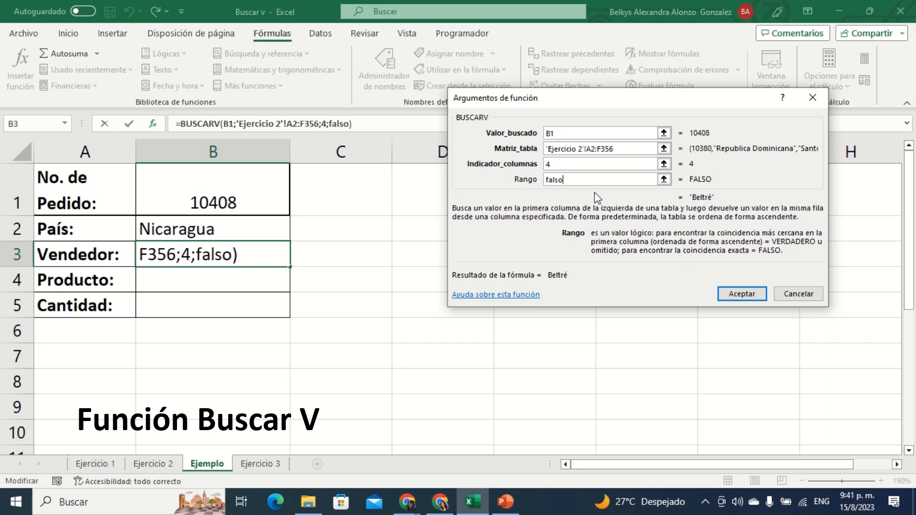
left_click(733, 294)
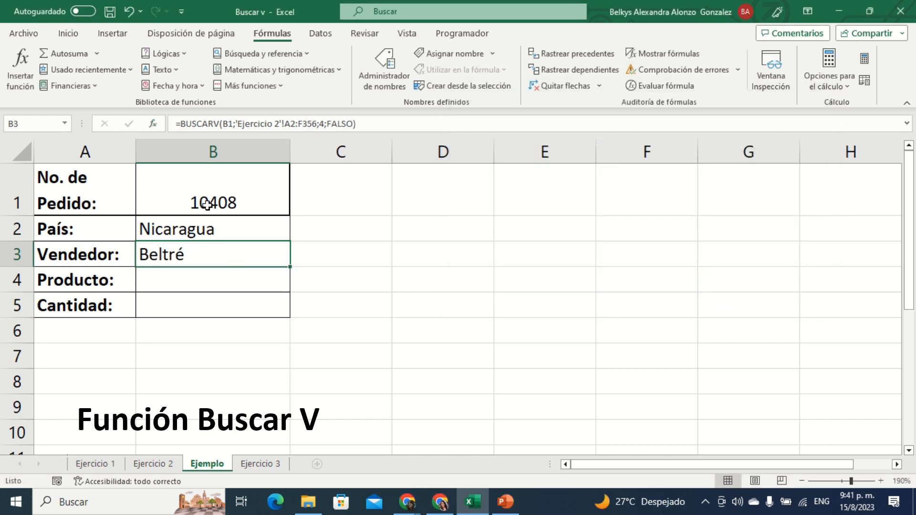
Step: Review the form cells B1 to B5, comparing the País and Vendedor lookup formulas
left_click(210, 187)
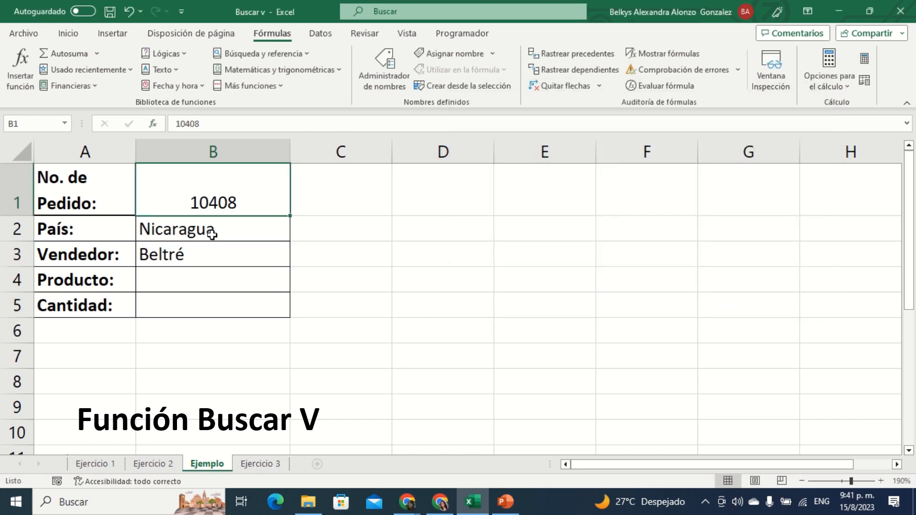
left_click(211, 251)
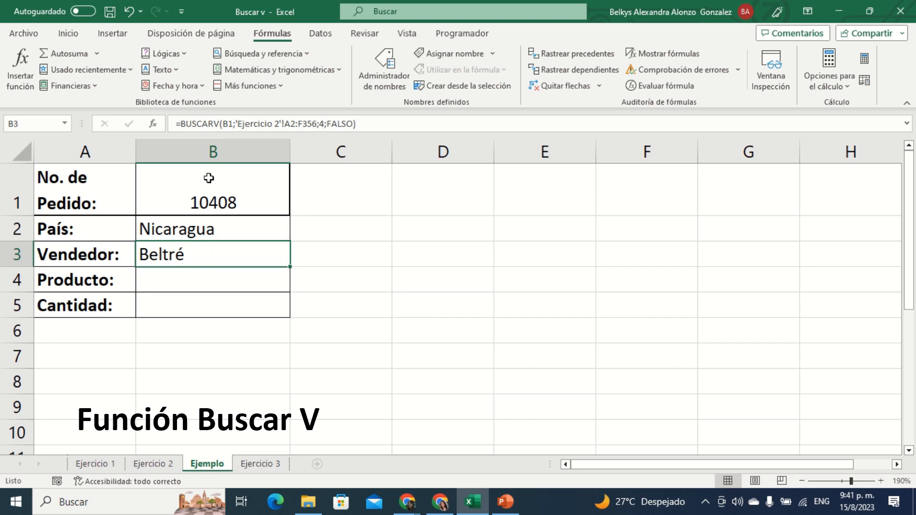
left_click(212, 229)
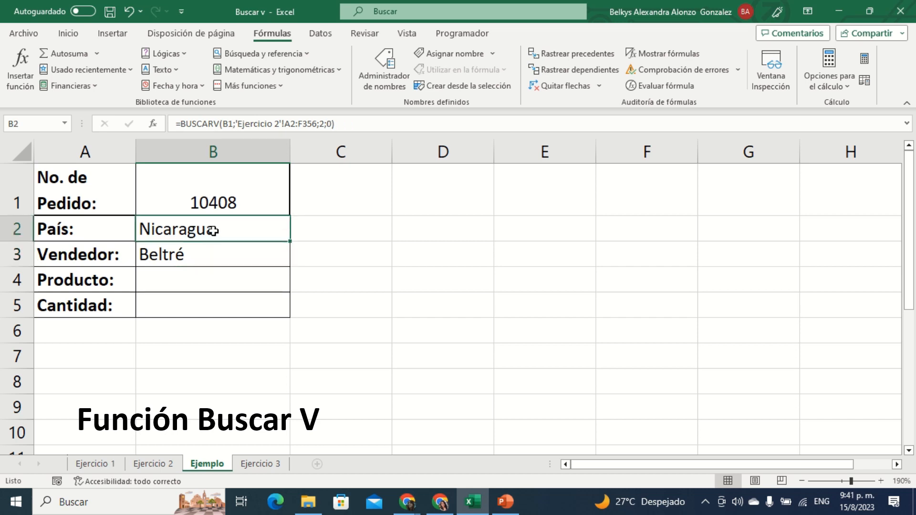
left_click(202, 281)
left_click(202, 305)
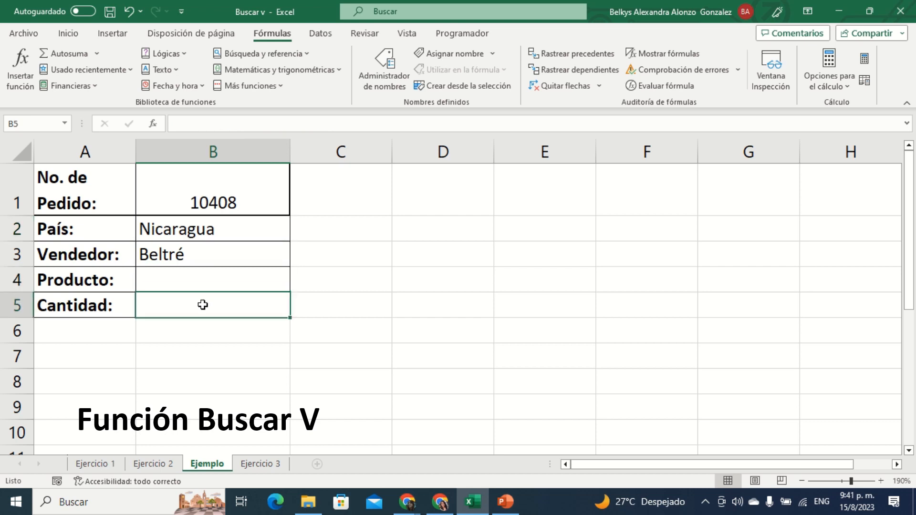
left_click(197, 272)
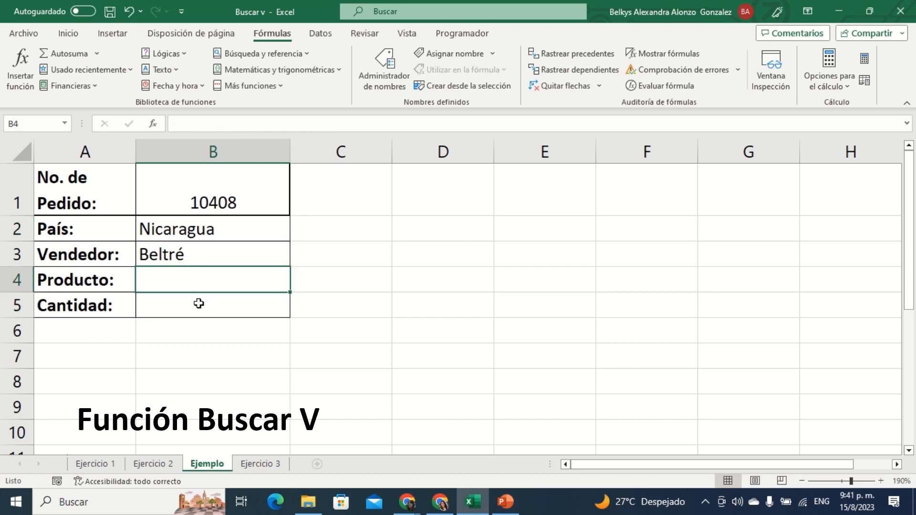
left_click(203, 227)
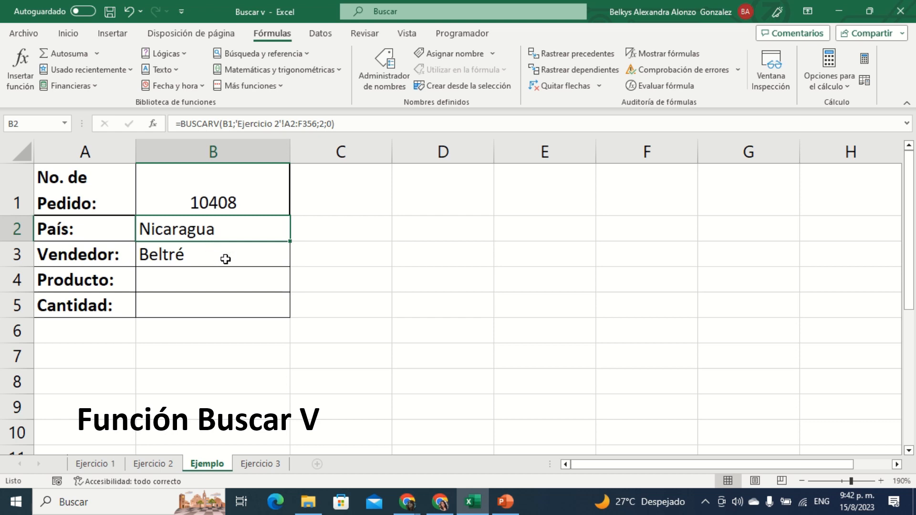
Step: Start a BUSCARV formula in B4 for Producto and open its function arguments
left_click(220, 280)
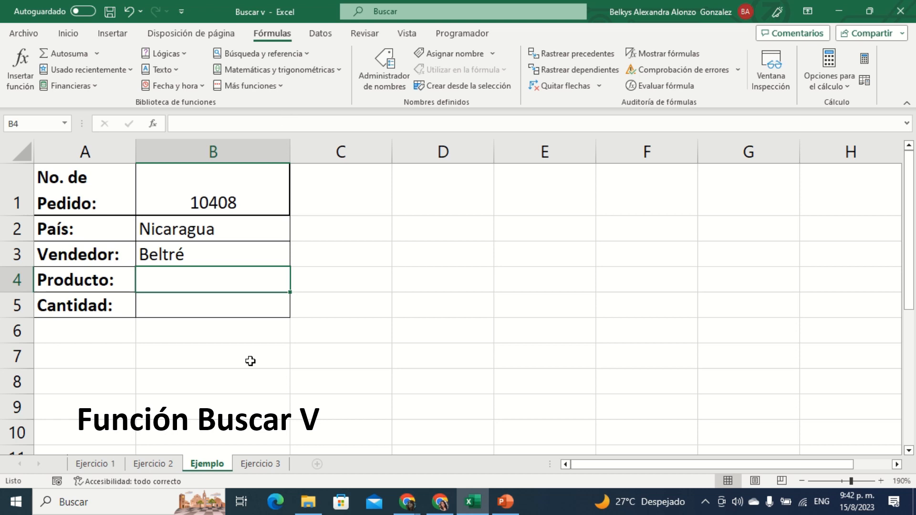
type("=")
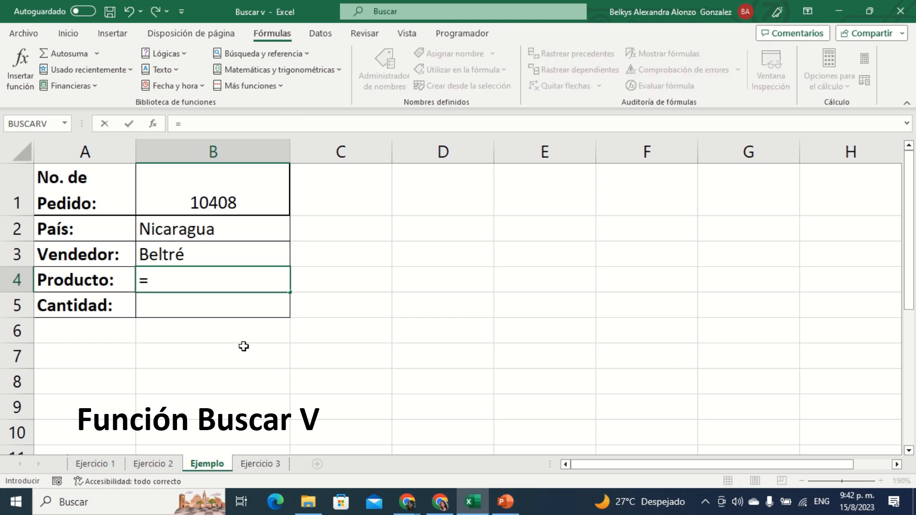
type("buas")
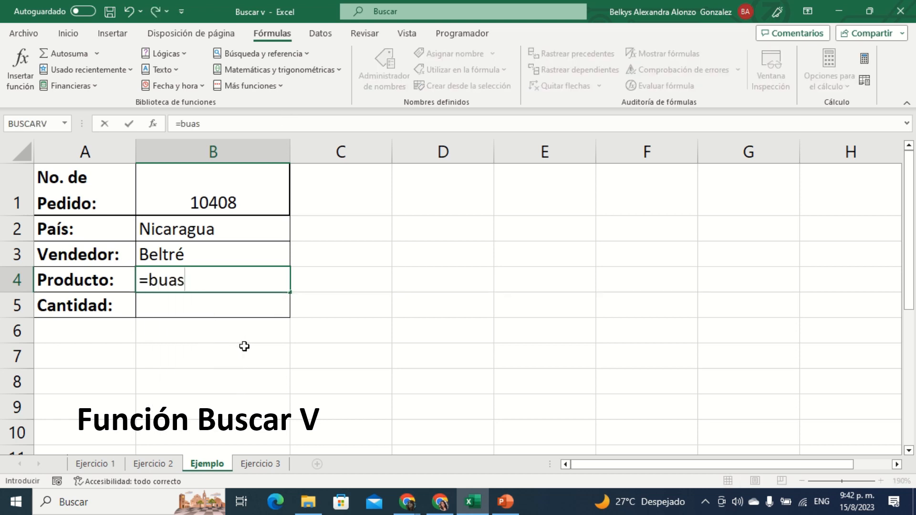
key("BackSpace")
key("BackSpace")
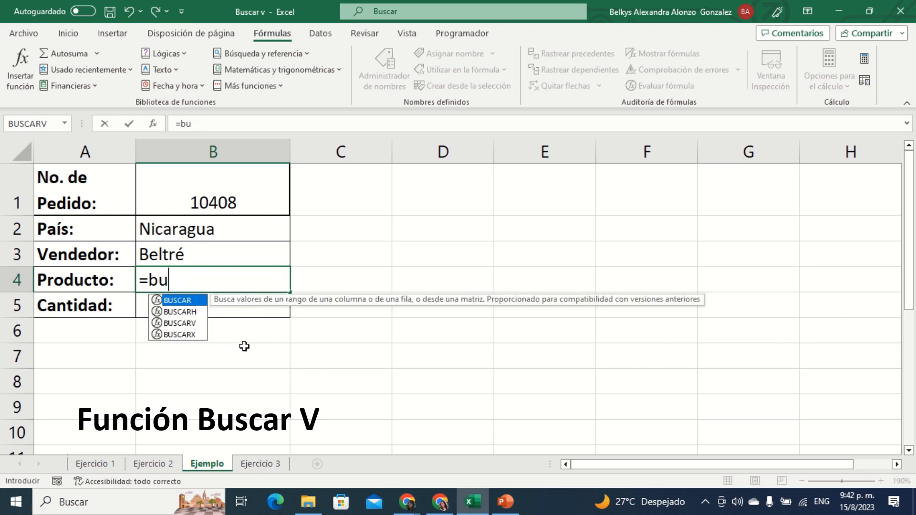
type("s")
left_click(74, 38)
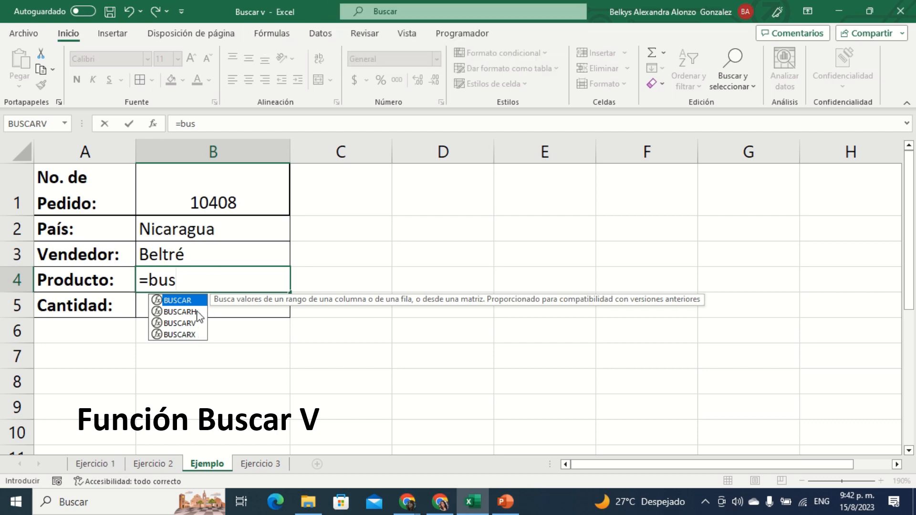
left_click(181, 324)
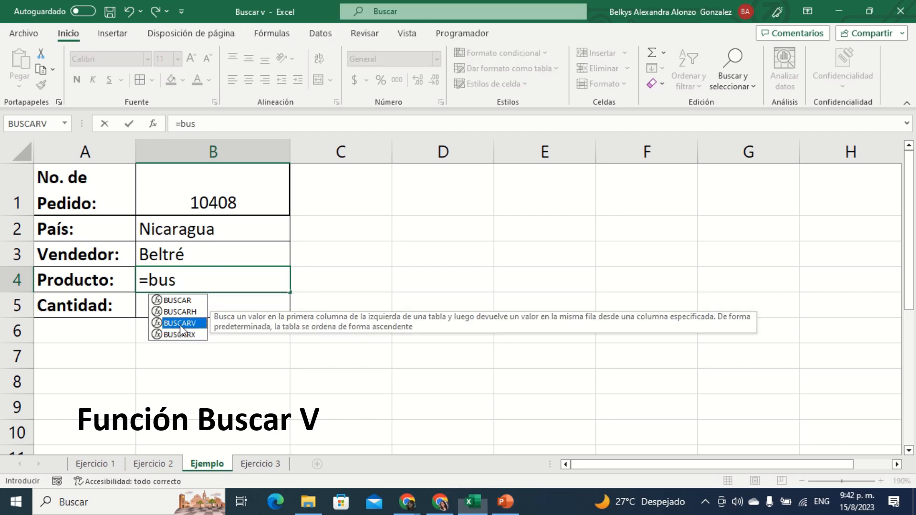
double_click(181, 327)
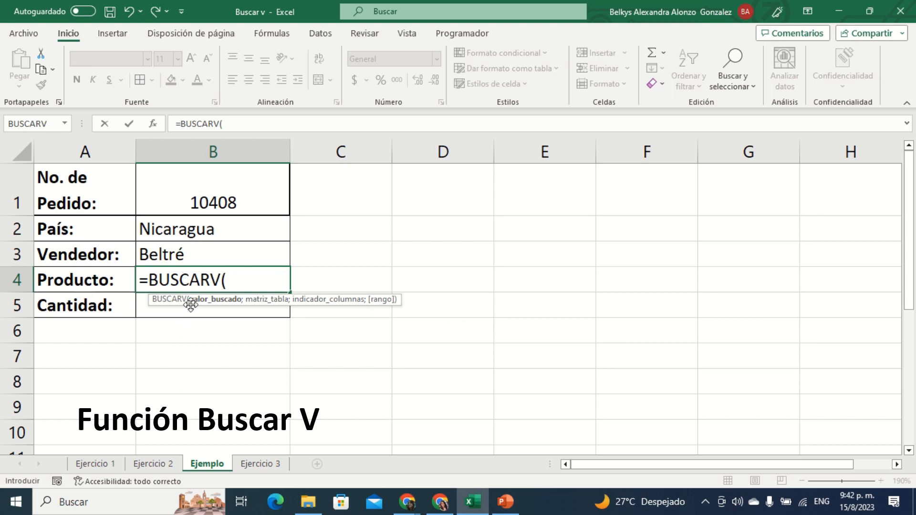
left_click(153, 124)
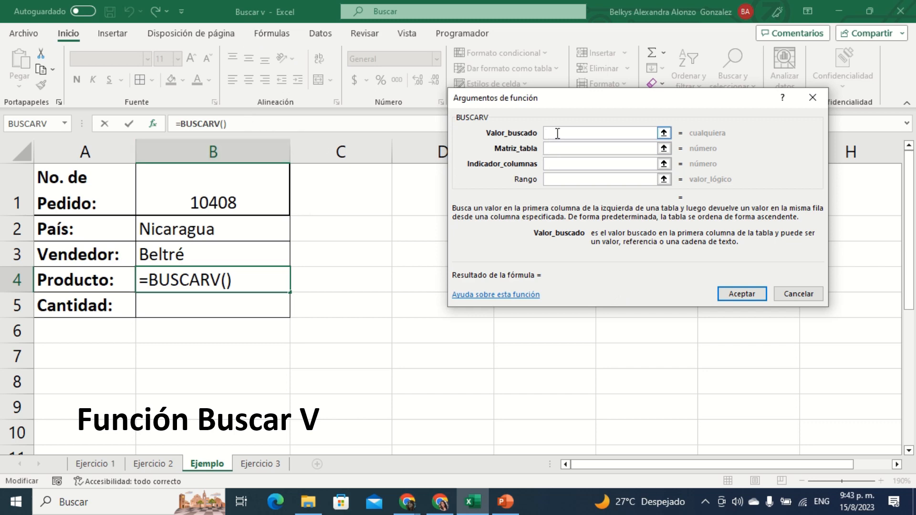
Step: Set Valor_buscado to B1 and Matriz_tabla to 'Ejercicio 2'!A2:F356 for the Producto lookup
left_click(249, 200)
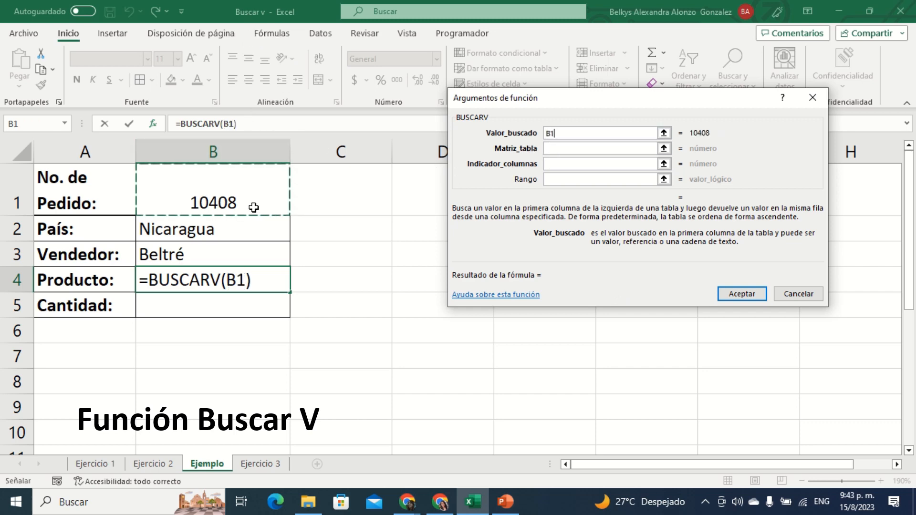
left_click(561, 149)
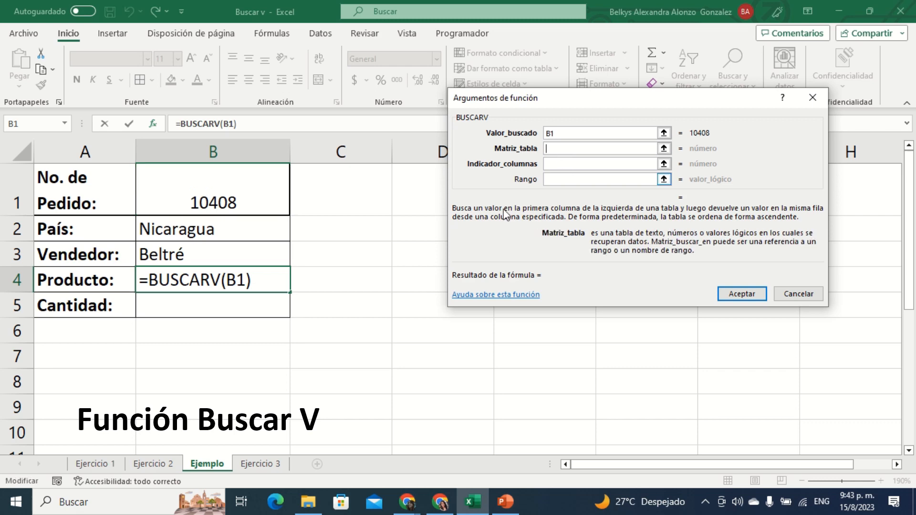
left_click(162, 462)
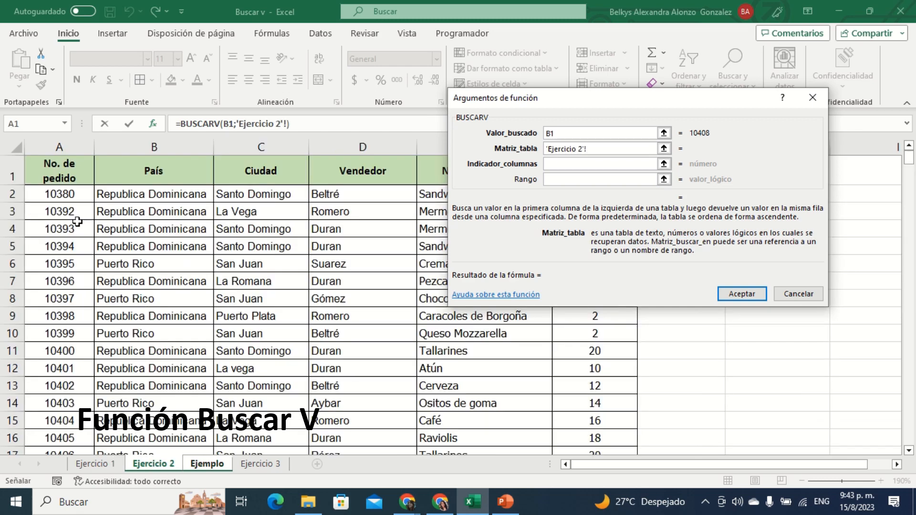
left_click_drag(68, 192, 609, 403)
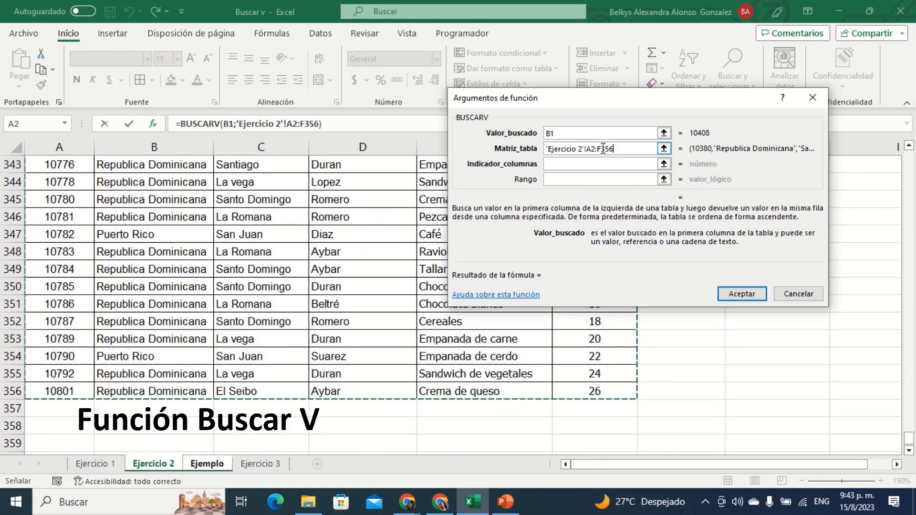
Step: Check the Nombre Producto column's position on the Ejercicio 2 sheet and set Indicador_columnas to 5 only
left_click(564, 164)
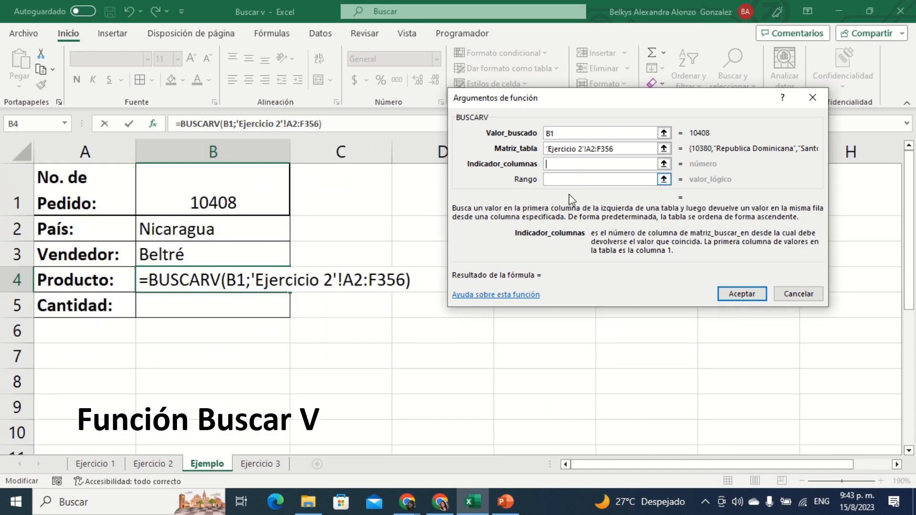
left_click(162, 463)
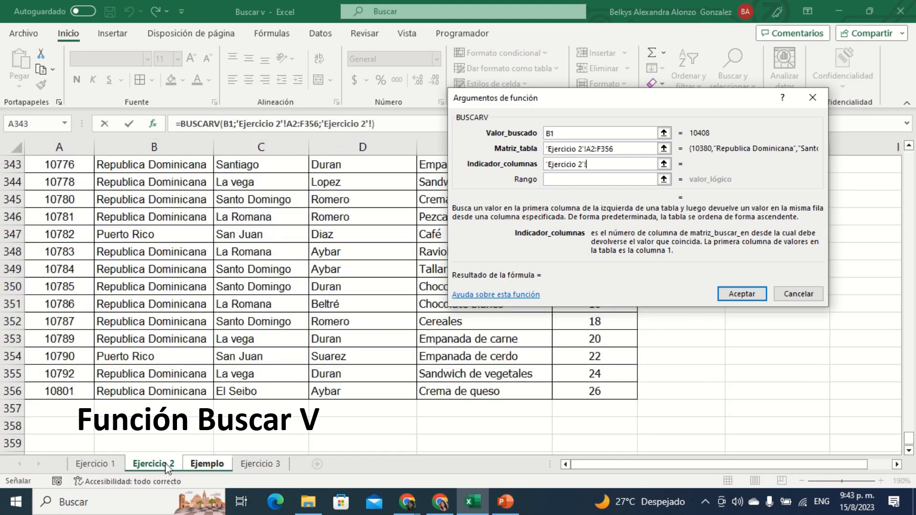
left_click_drag(700, 105, 666, 323)
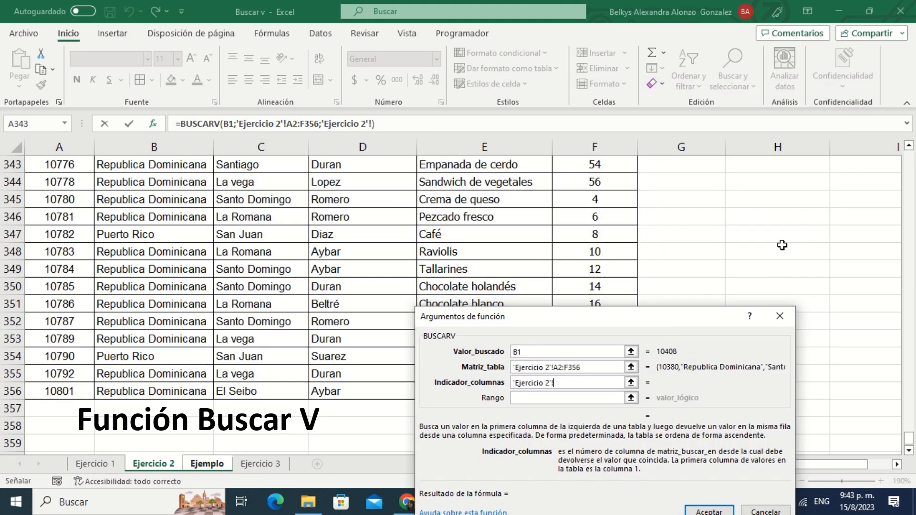
scroll(552, 204, "up", 16)
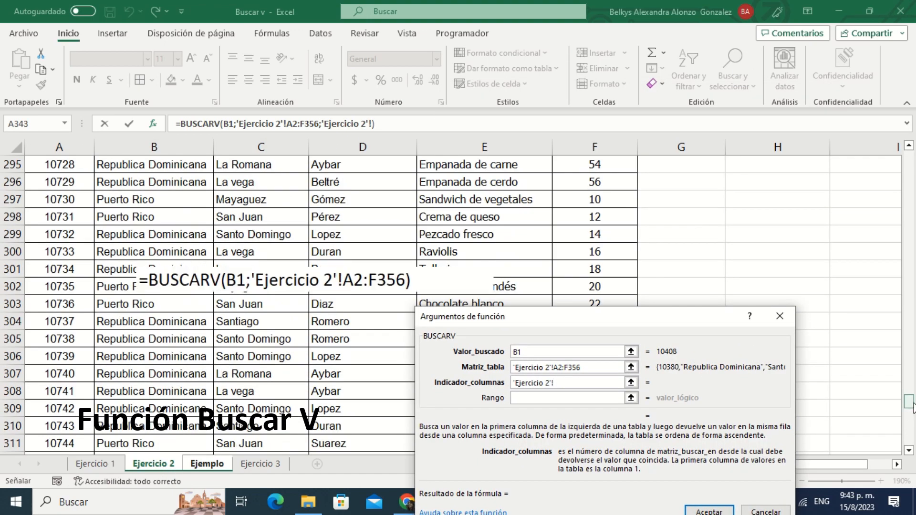
scroll(691, 230, "up", 20)
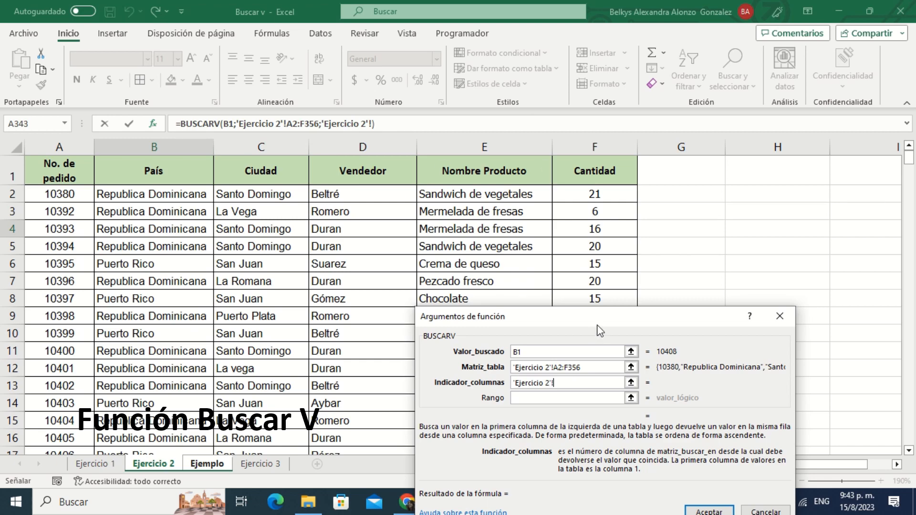
left_click_drag(599, 329, 559, 91)
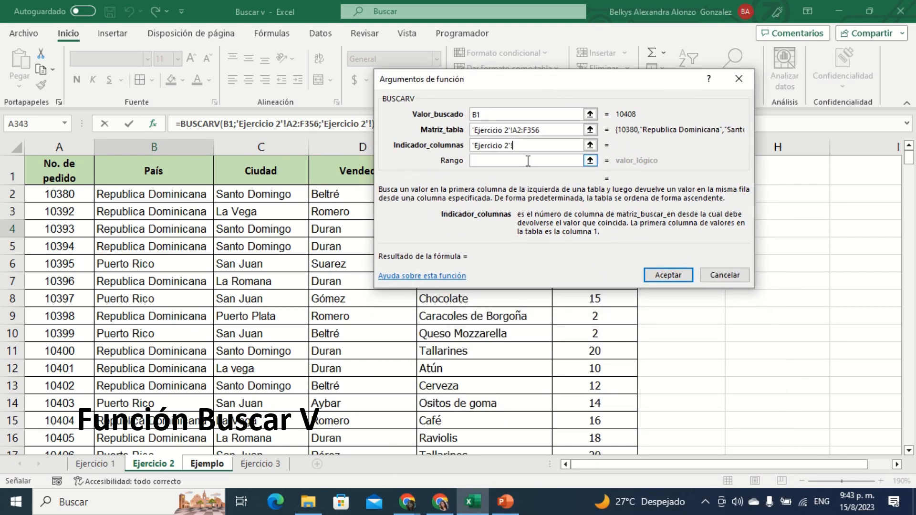
left_click(566, 145)
left_click_drag(527, 147, 437, 143)
type("5")
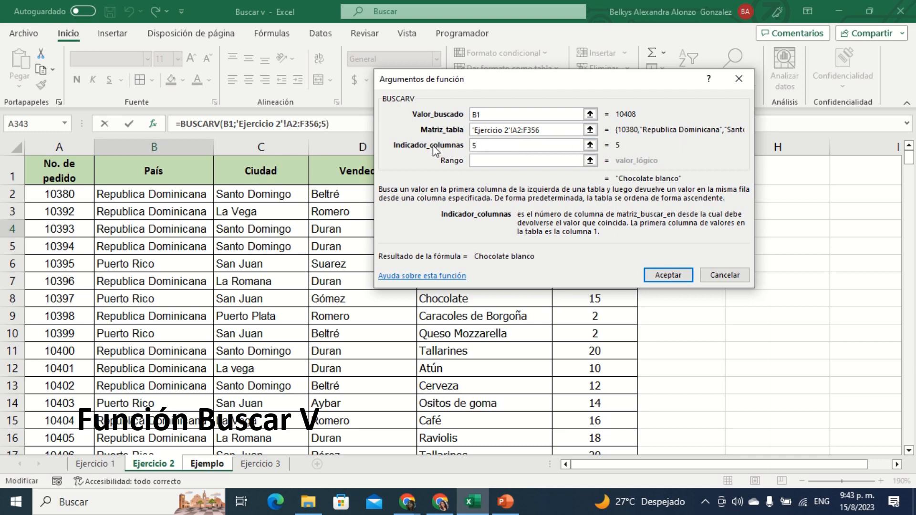
Step: Set Rango to falso and accept the BUSCARV function for Producto
left_click(550, 163)
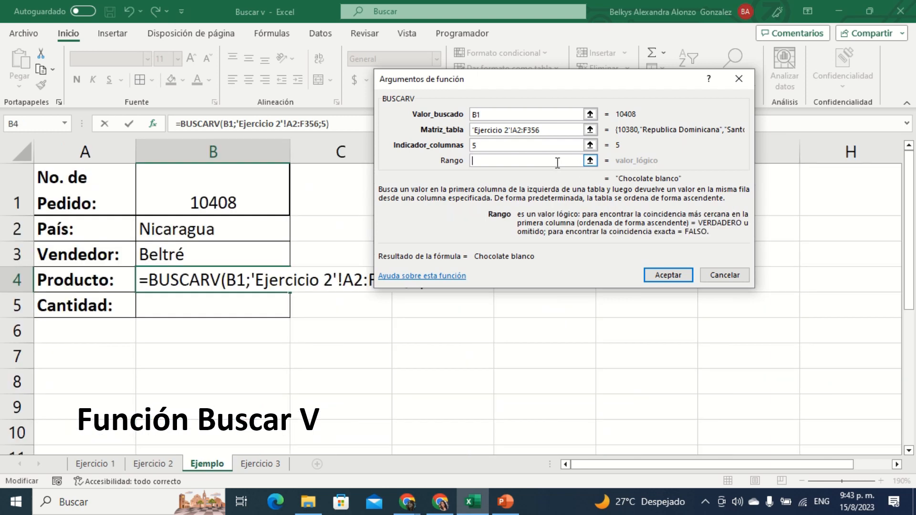
type("f")
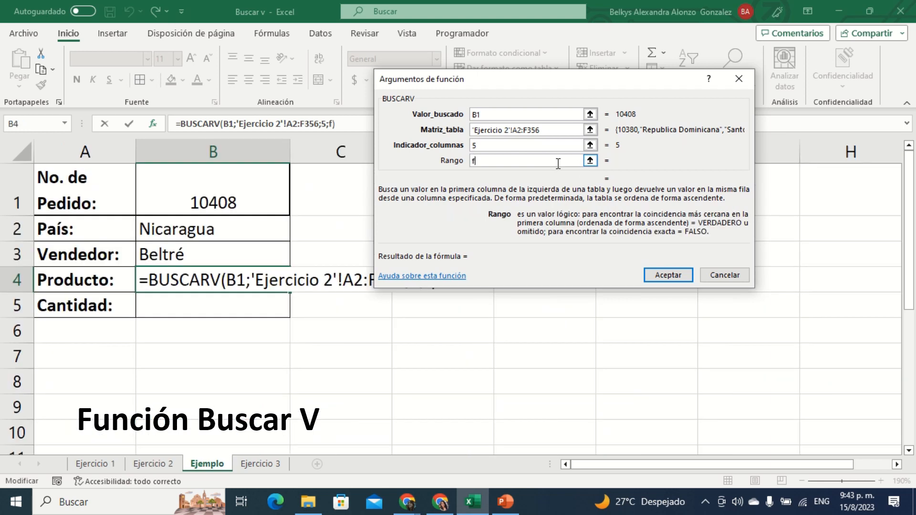
type("also")
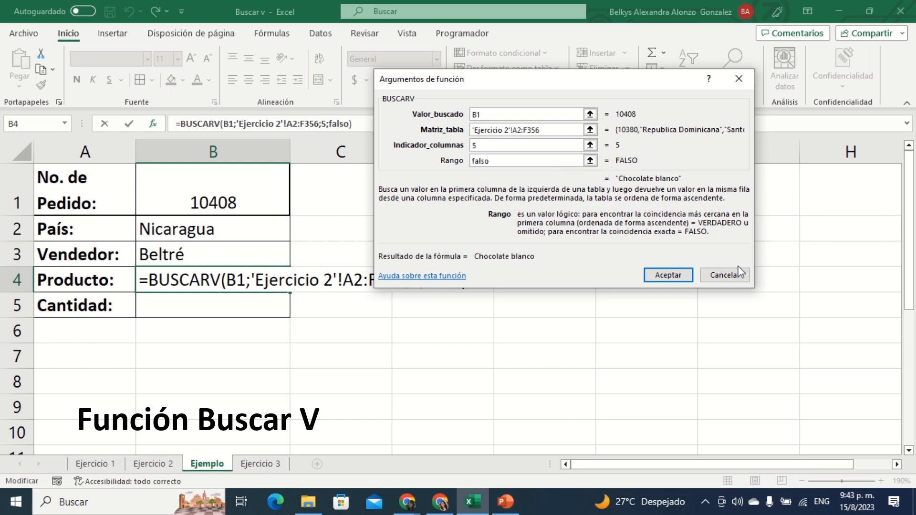
left_click(668, 275)
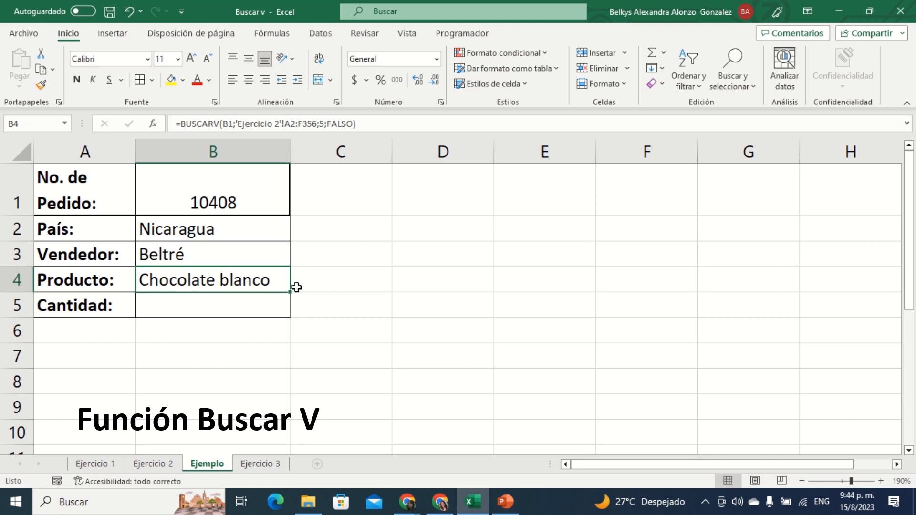
Step: Start a BUSCARV formula in B5 for Cantidad with B1 as the lookup value
left_click(259, 301)
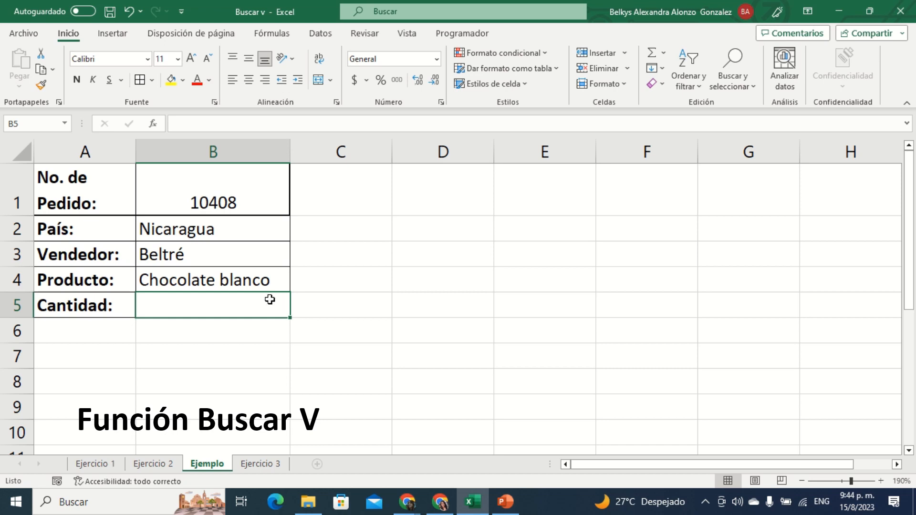
type("=")
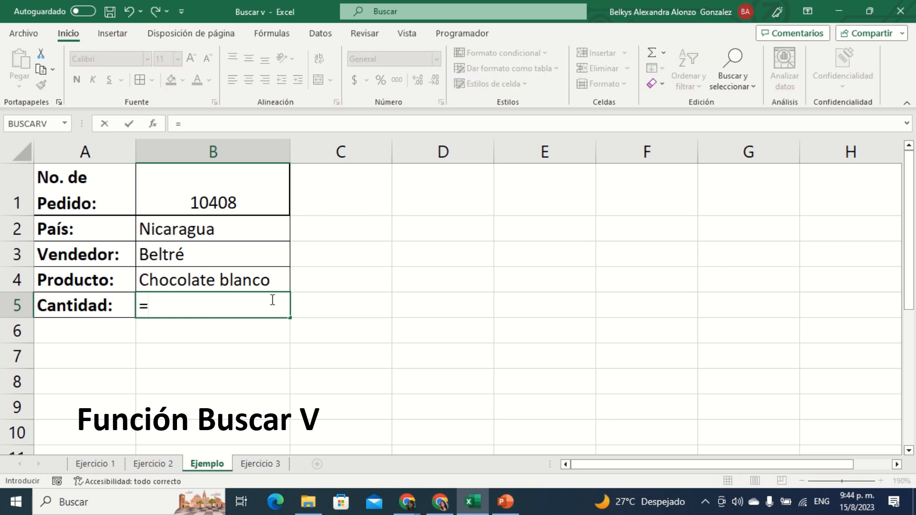
type("bu")
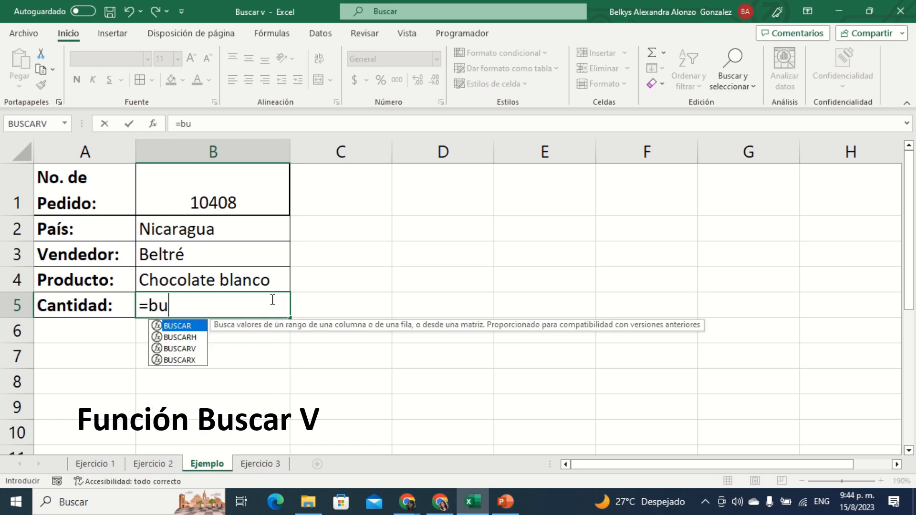
double_click(171, 348)
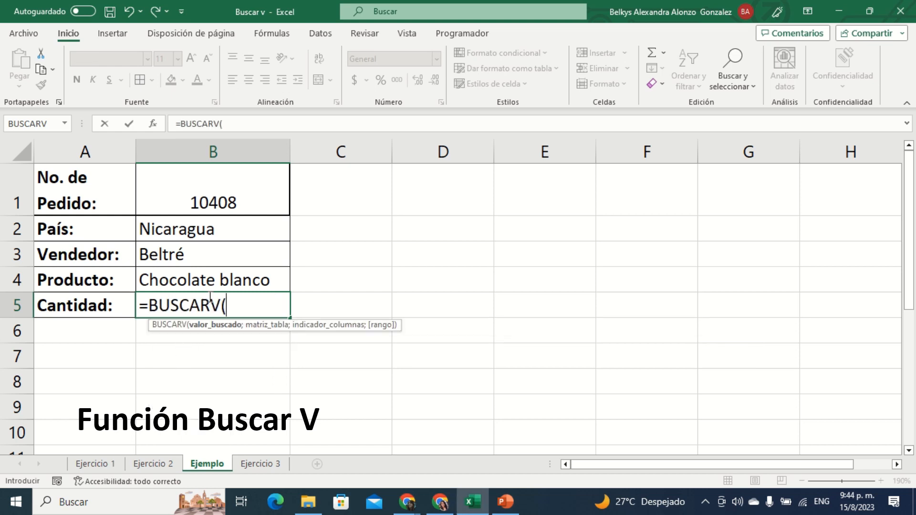
left_click(201, 193)
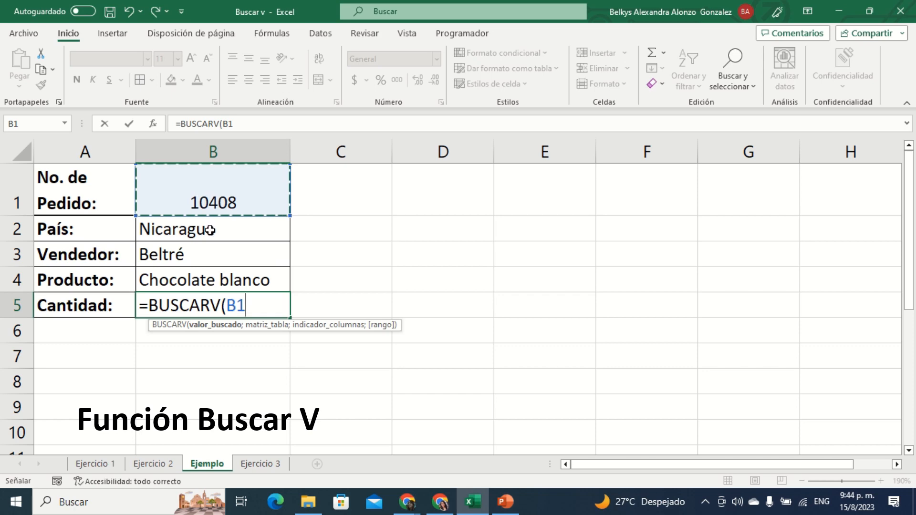
type(";")
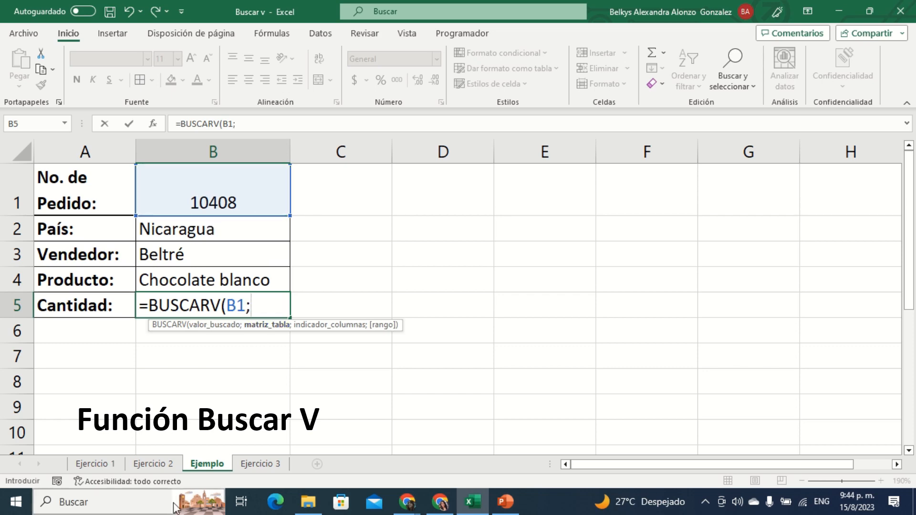
Step: Select A2:F356 on the Ejercicio 2 sheet as the Cantidad formula's table and return to the Ejemplo sheet
left_click(160, 467)
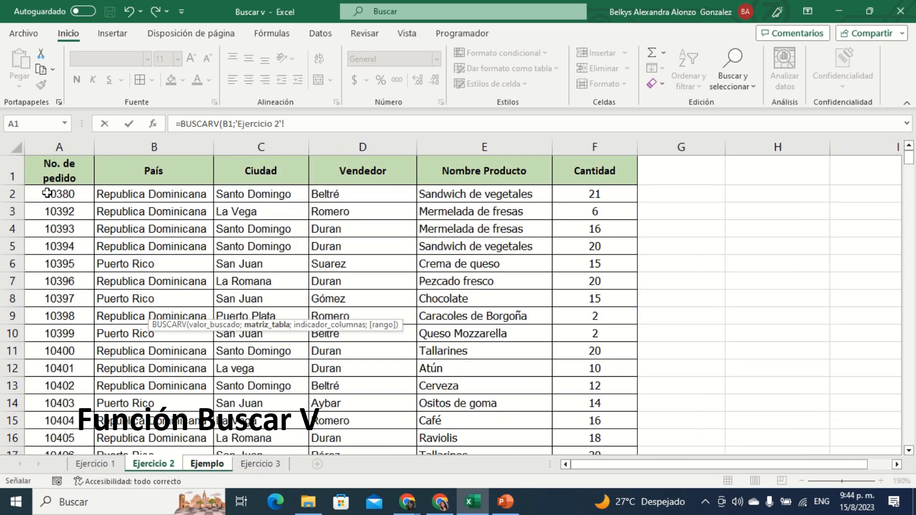
left_click_drag(49, 195, 607, 424)
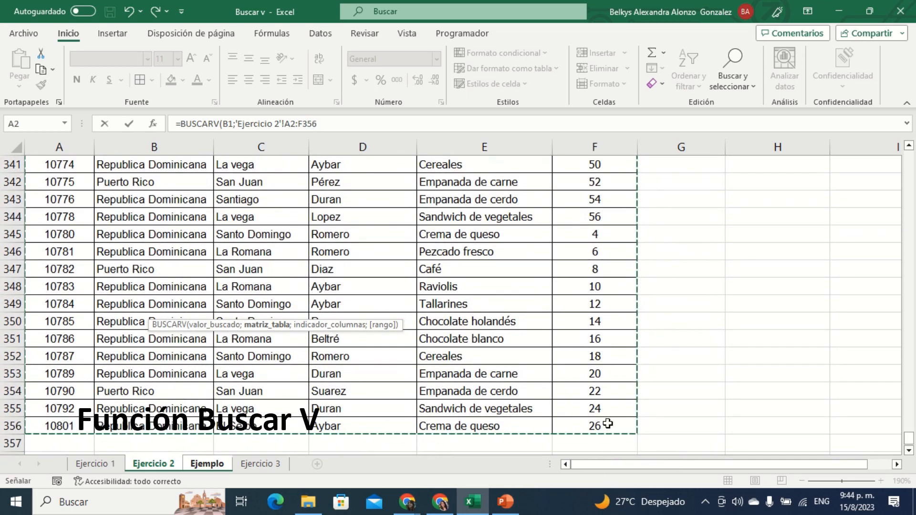
left_click(209, 465)
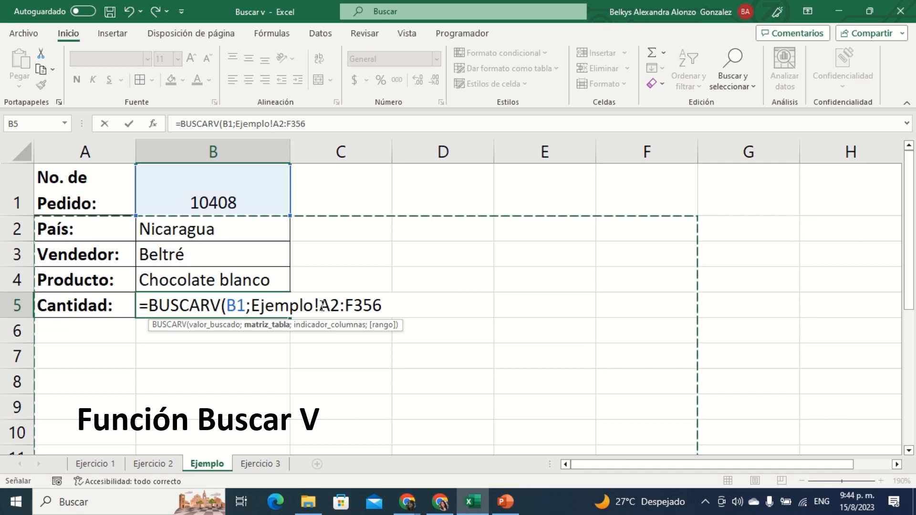
Step: Replace the Ejemplo! reference in the B5 formula with 'Ejercicio 2'! before A2:F356
left_click_drag(321, 305, 255, 311)
key("BackSpace")
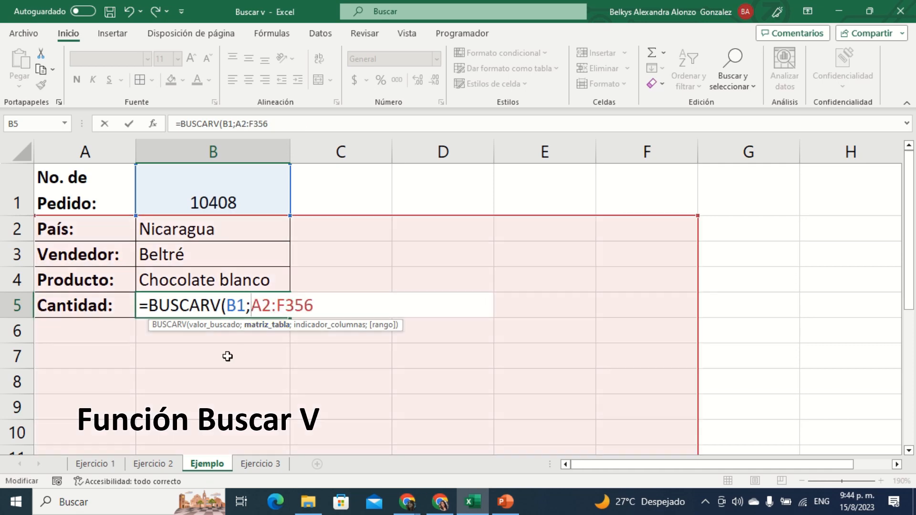
left_click(167, 464)
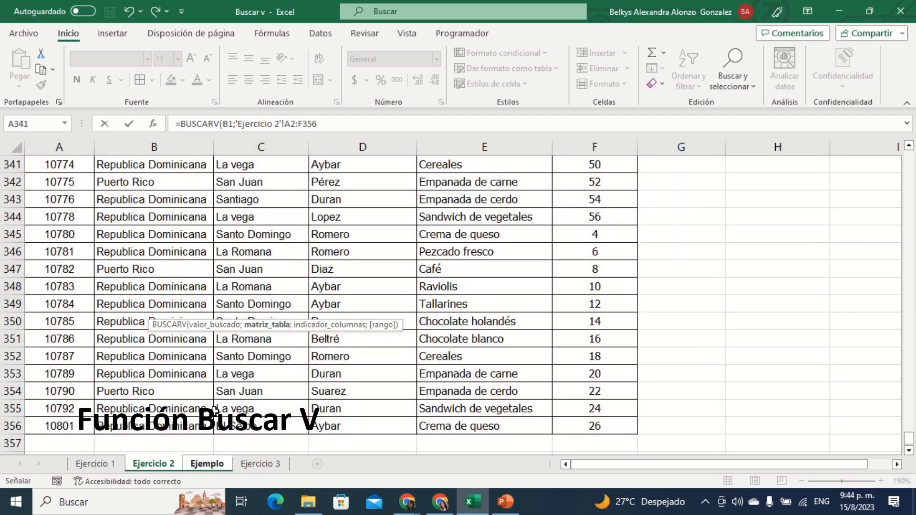
left_click(207, 463)
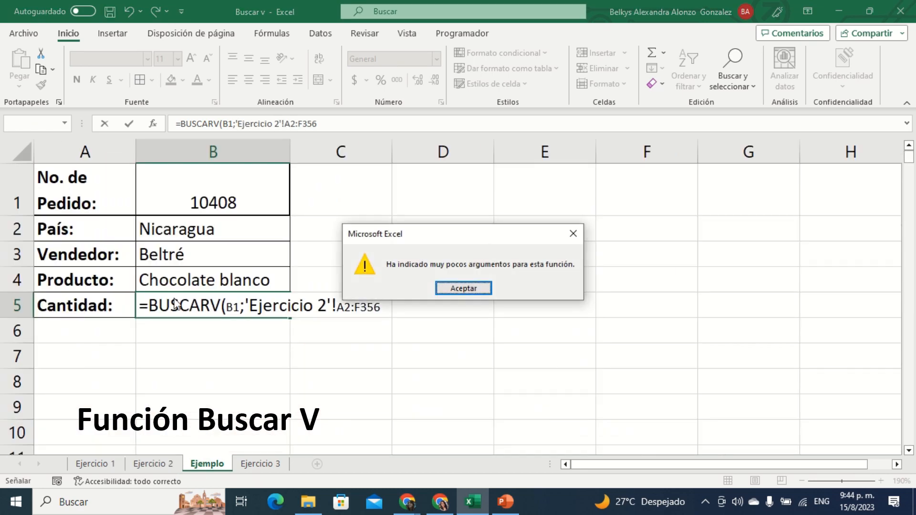
Step: Dismiss the missing-arguments warning and extend the B5 formula after A2:F356 with the separator for the column index argument
left_click(455, 286)
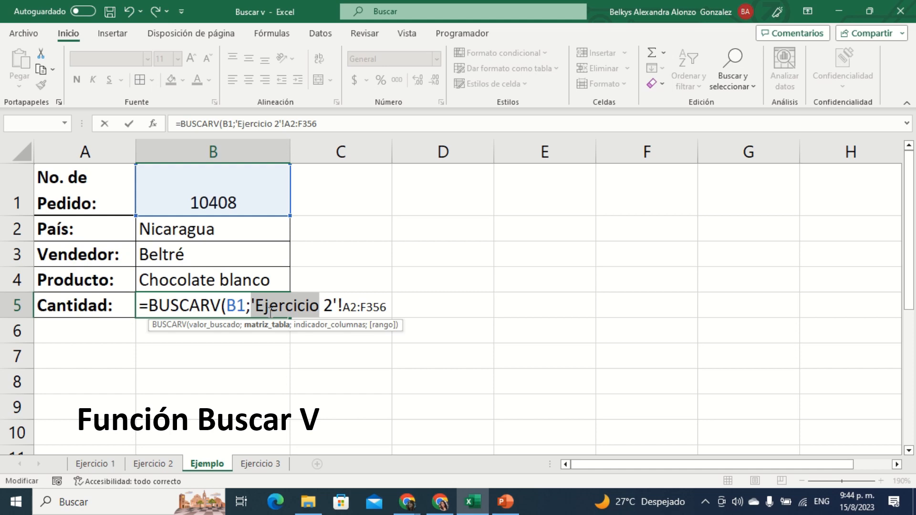
left_click(390, 307)
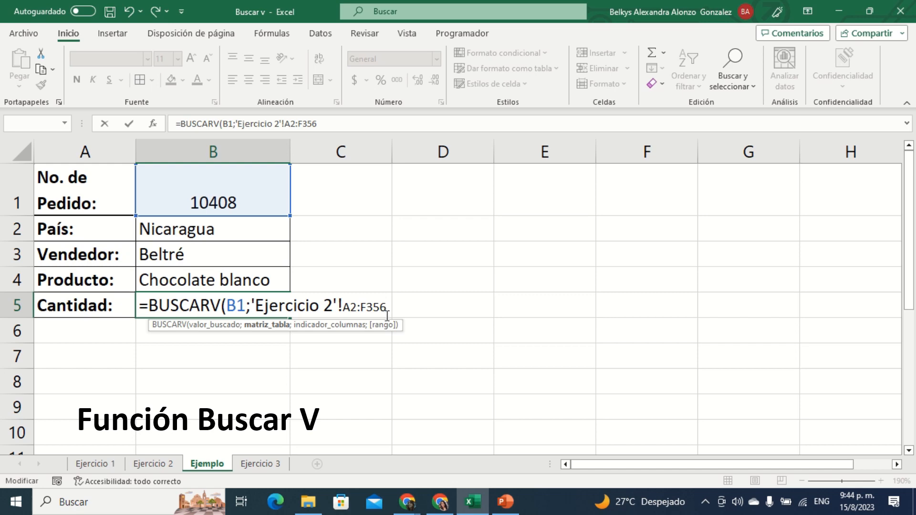
type(";")
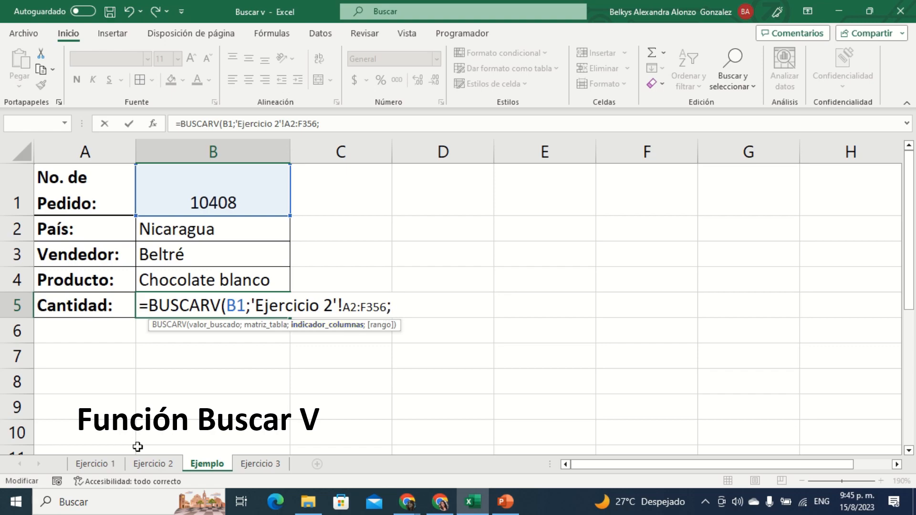
Step: Check Cantidad's column position on the Ejercicio 2 sheet and set the B5 formula's column index to 6, without the stray Ejemplo! reference
left_click(158, 466)
scroll(427, 267, "up", 20)
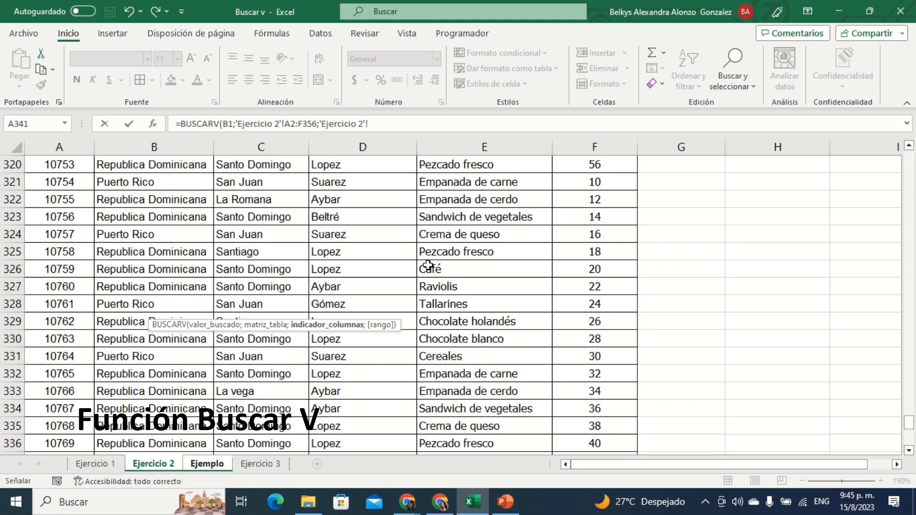
scroll(431, 252, "up", 15)
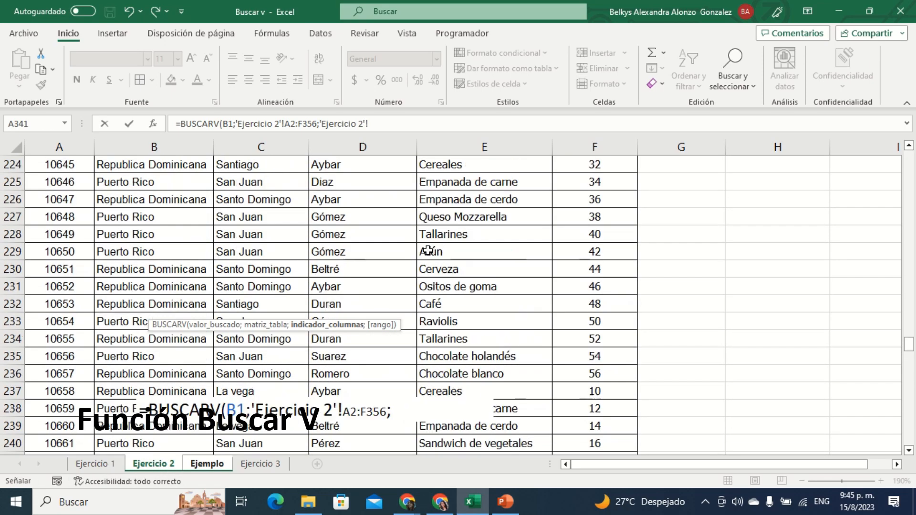
left_click_drag(910, 327, 911, 133)
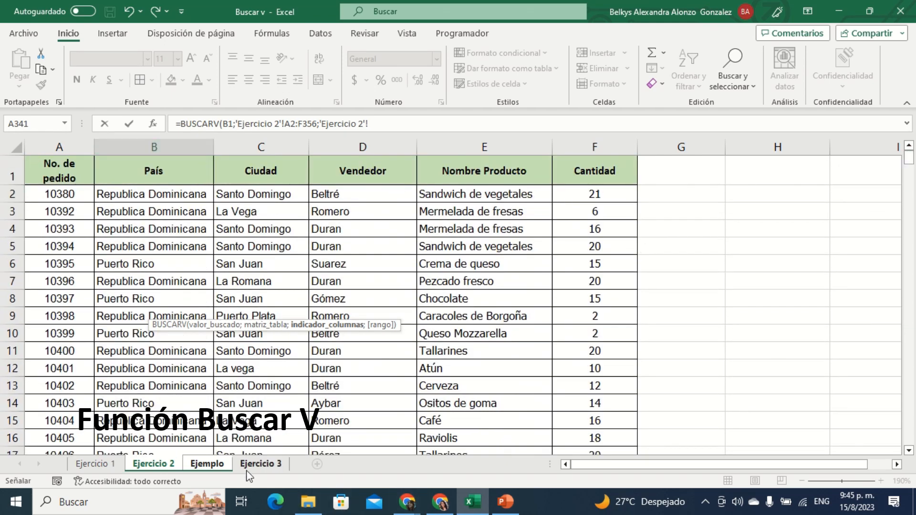
left_click(219, 465)
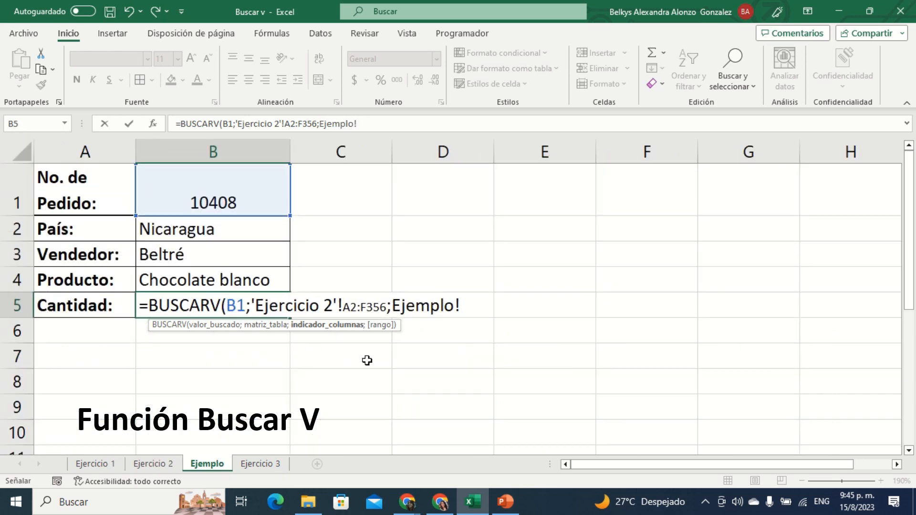
key("BackSpace")
key("BackSpace")
key("BackSpace")
key("BackSpace")
key("BackSpace")
key("BackSpace")
key("BackSpace")
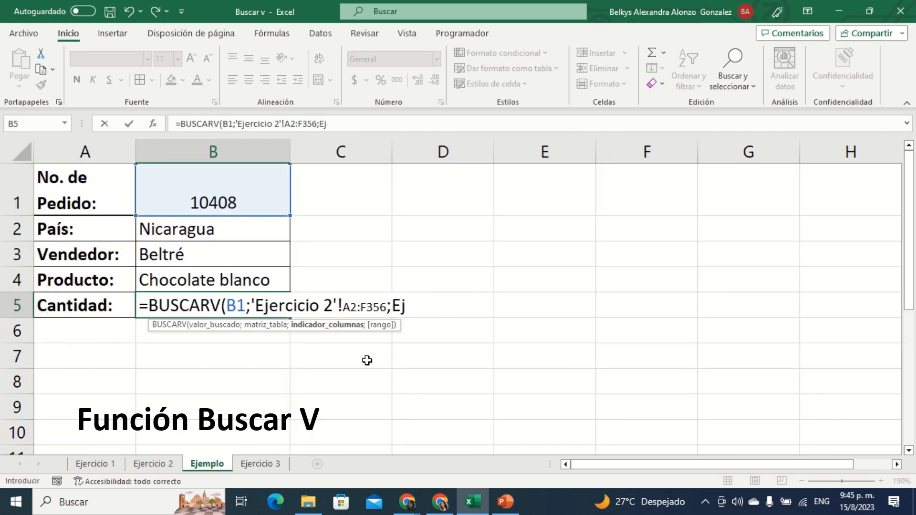
key("BackSpace")
type("6;")
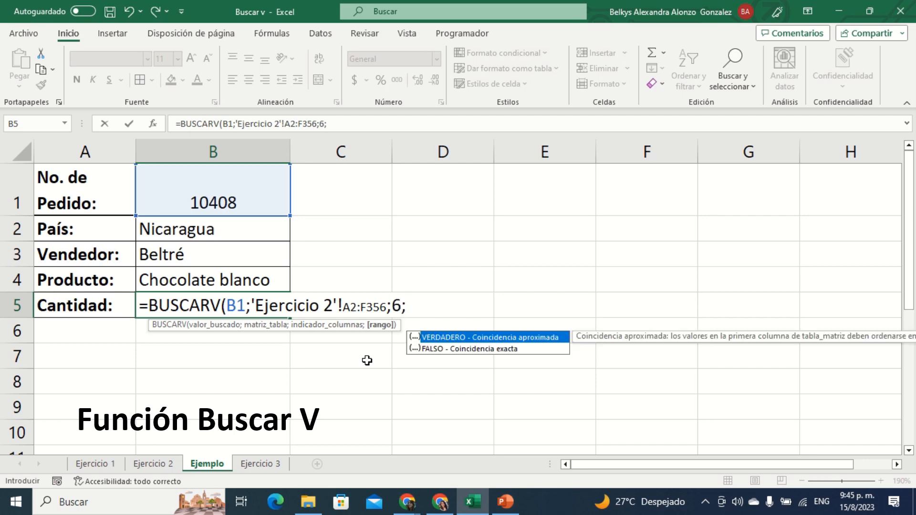
Step: Complete the B5 formula with FALSO for an exact match, accept it and review the finished formula
double_click(496, 348)
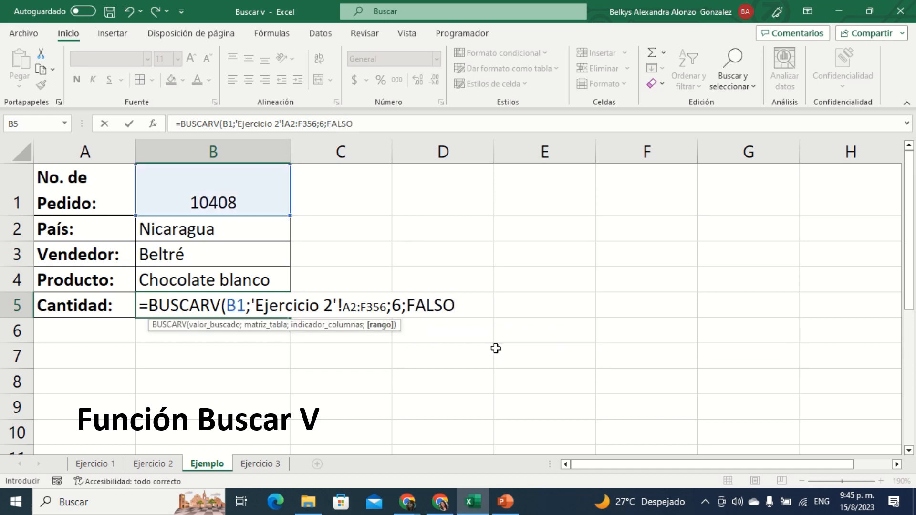
type(")")
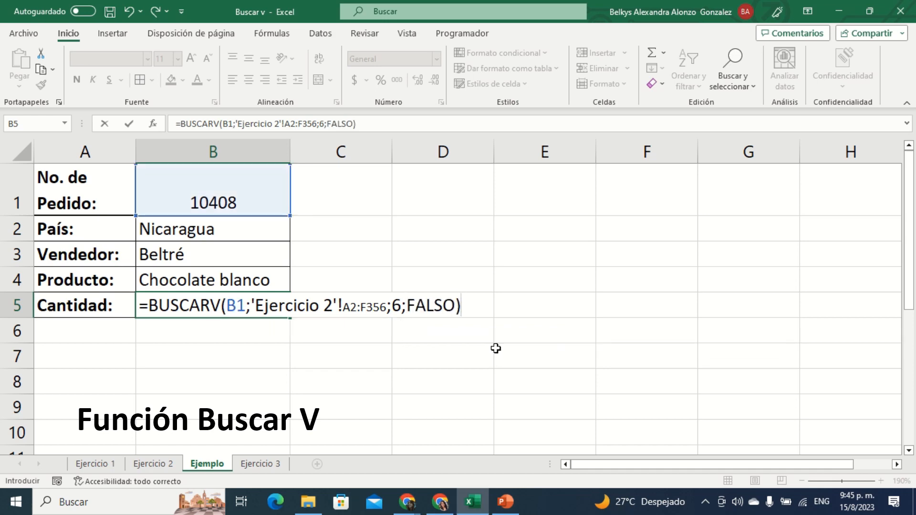
key("Return")
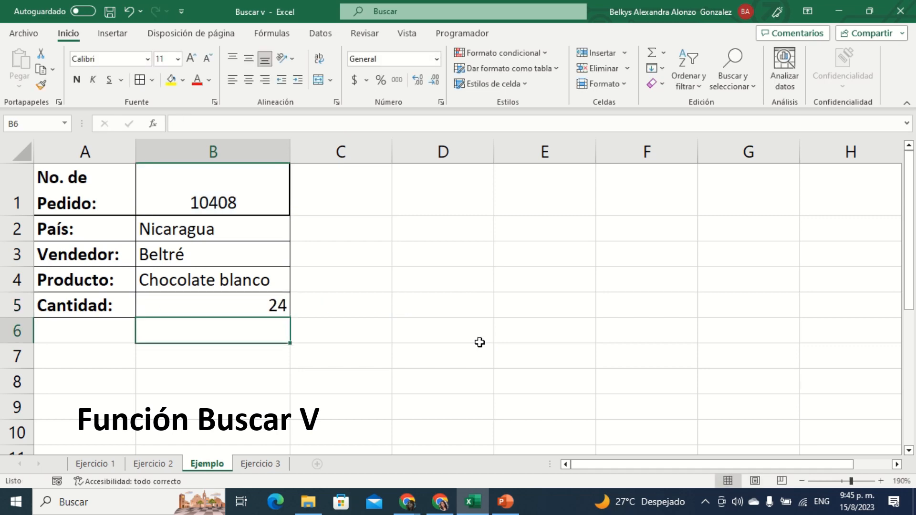
double_click(199, 305)
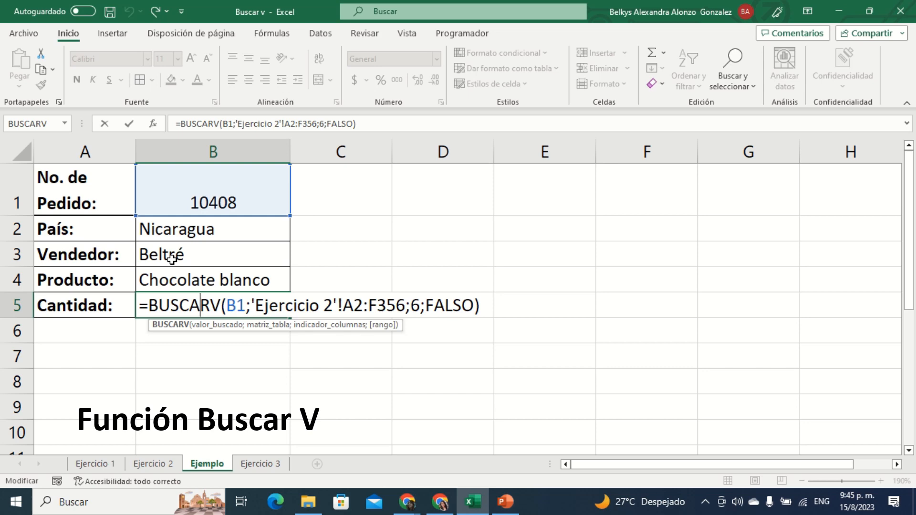
key("Return")
Step: Center the lookup results in B2:B5 horizontally
left_click_drag(198, 235, 220, 296)
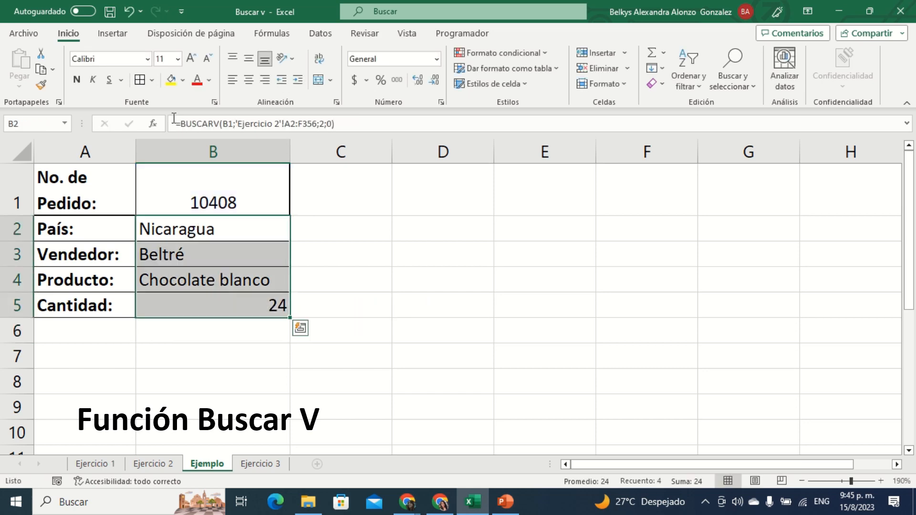
left_click(249, 79)
left_click(384, 305)
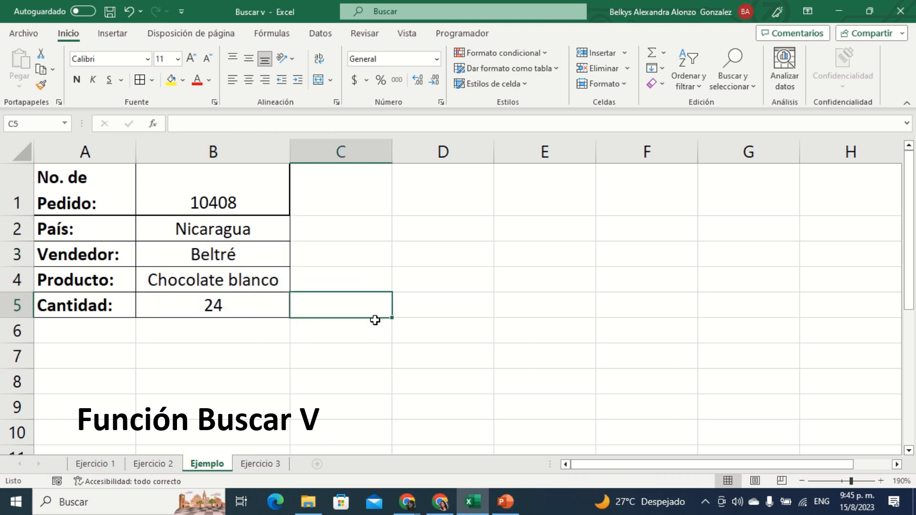
Step: Test the lookup form by replacing the last digit of the order number in B1 with 6
double_click(227, 200)
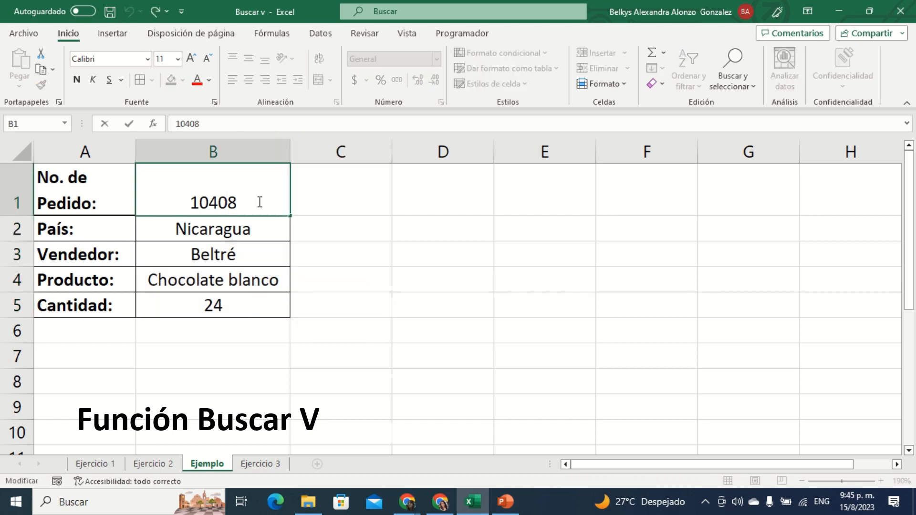
key("Delete")
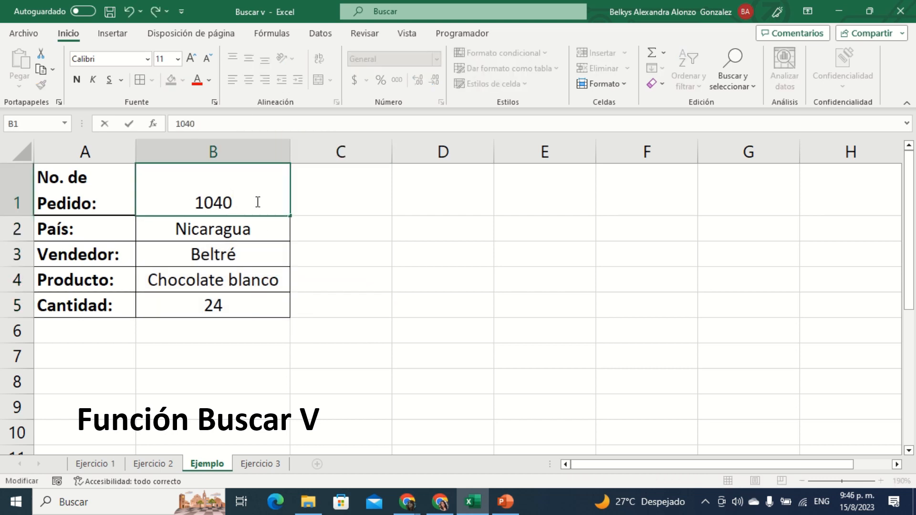
type("6")
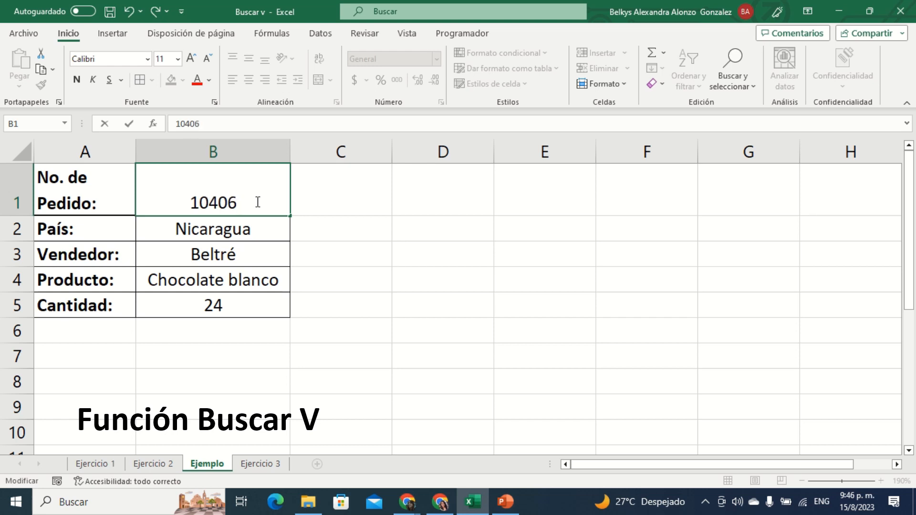
key("Return")
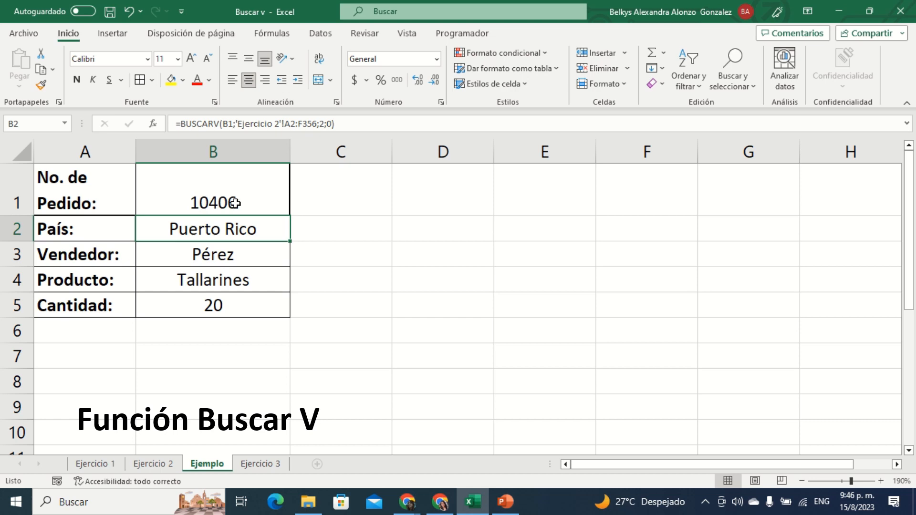
Step: Test the form with another order number in B1 by replacing its last three digits with 330
double_click(234, 202)
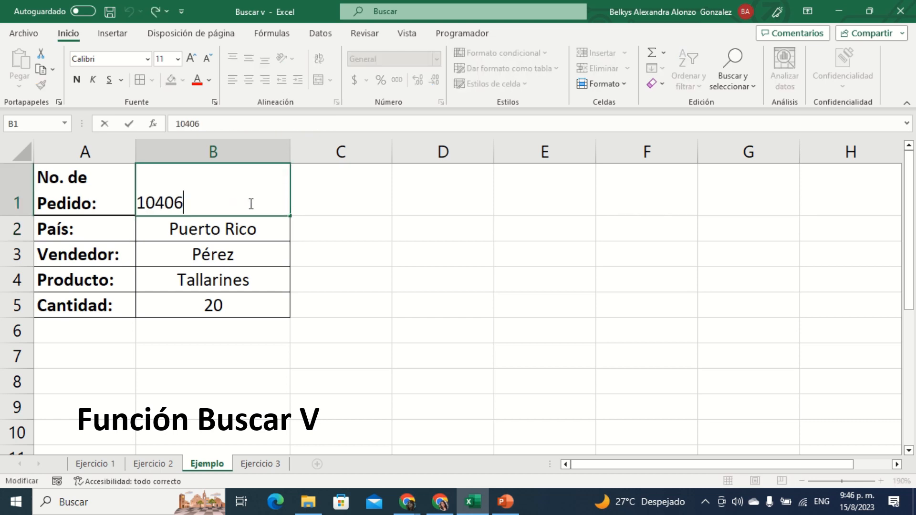
key("BackSpace")
key("BackSpace")
key("BackSpace")
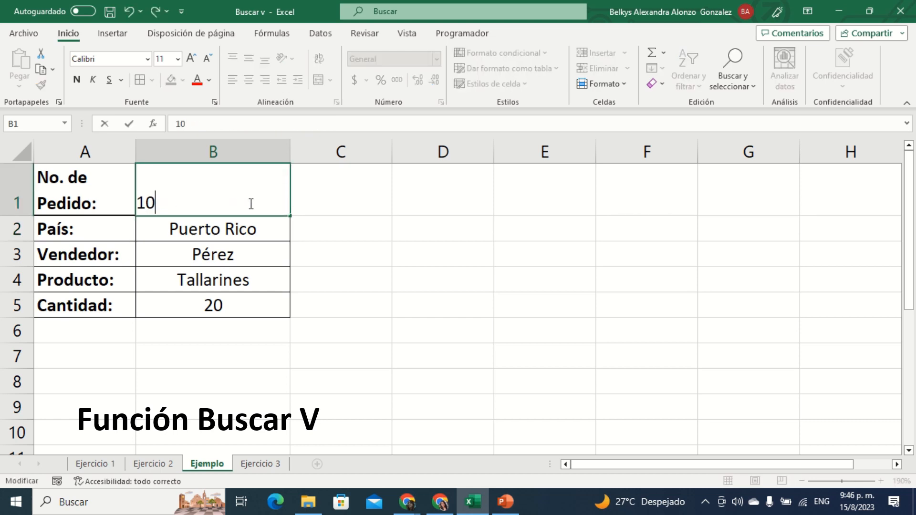
type("330")
key("Return")
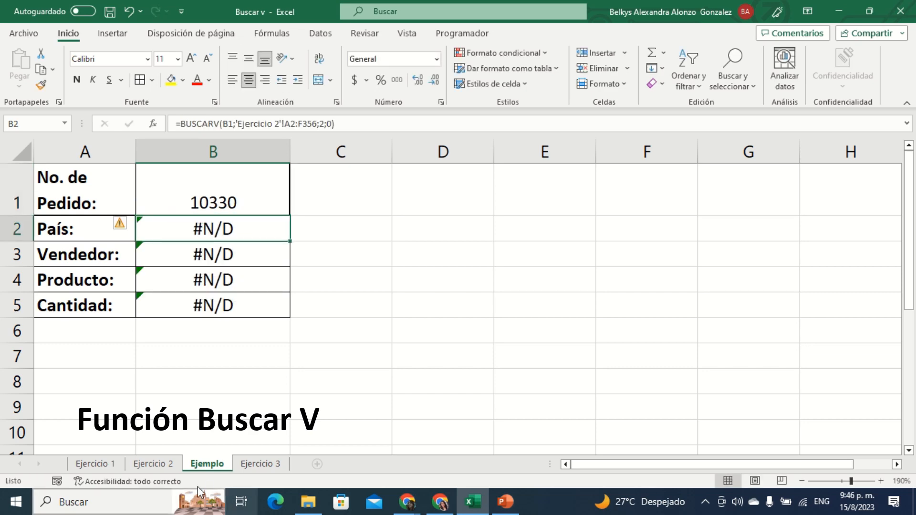
Step: Check the order numbers on Ejercicio 2 and correct the one in Ejemplo's B1 to match the table's first order
left_click(155, 463)
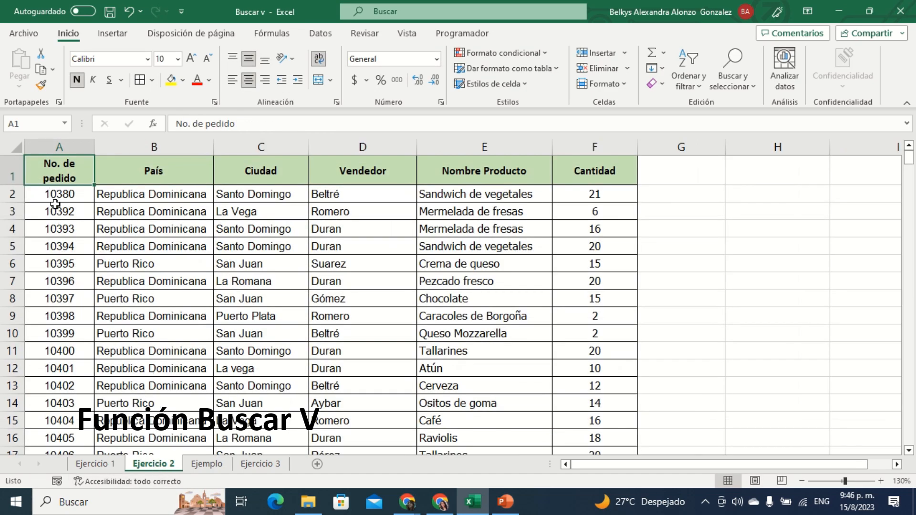
left_click(257, 464)
left_click(207, 464)
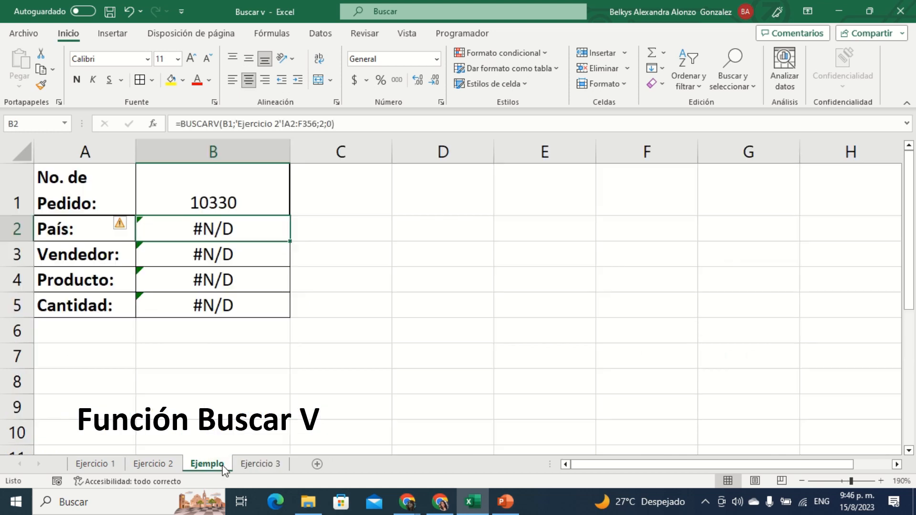
double_click(214, 203)
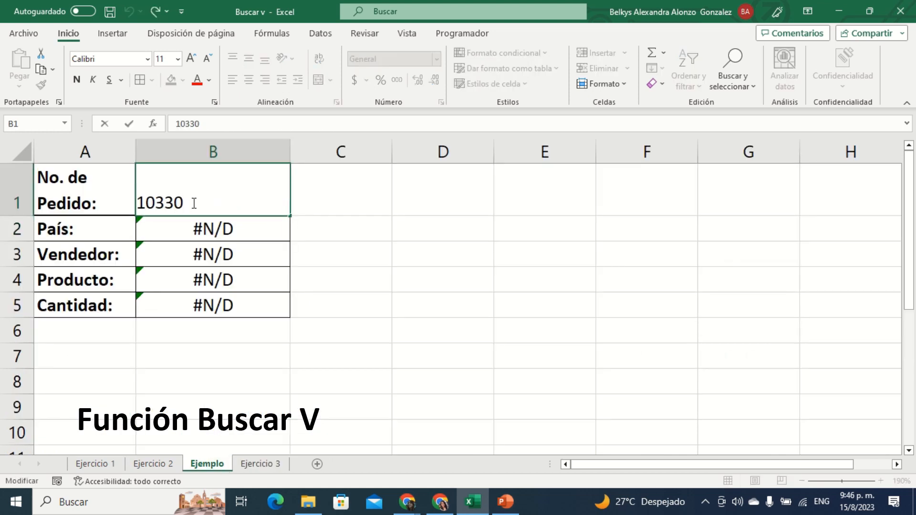
key("Left")
key("Left")
key("Delete")
type("8")
key("Return")
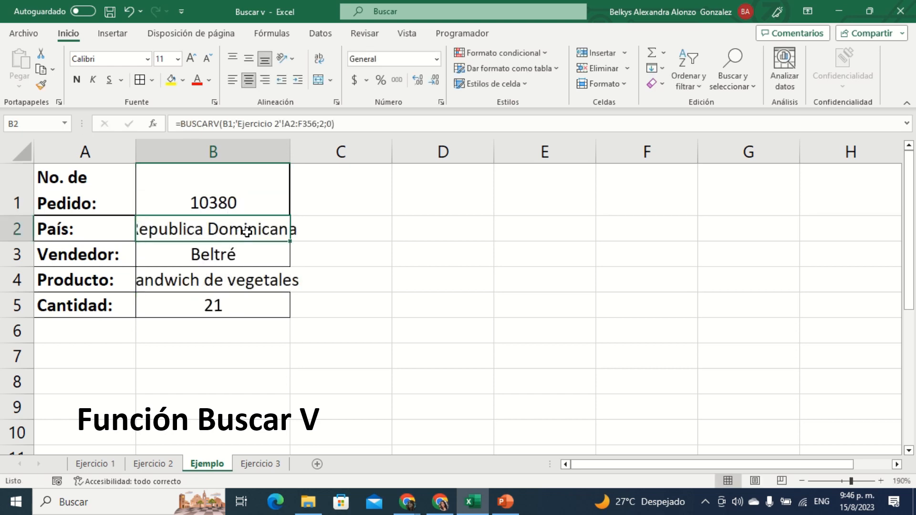
Step: Autofit the width of column B to its contents
left_click(388, 246)
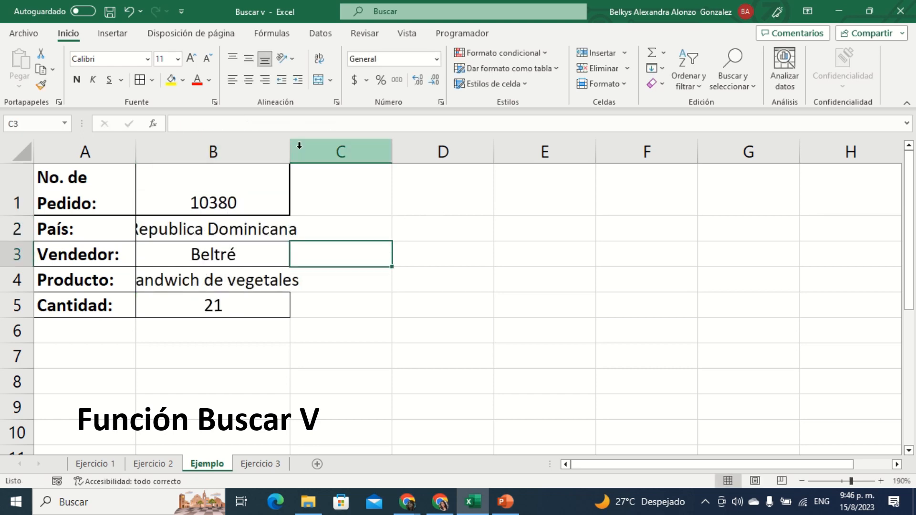
double_click(287, 149)
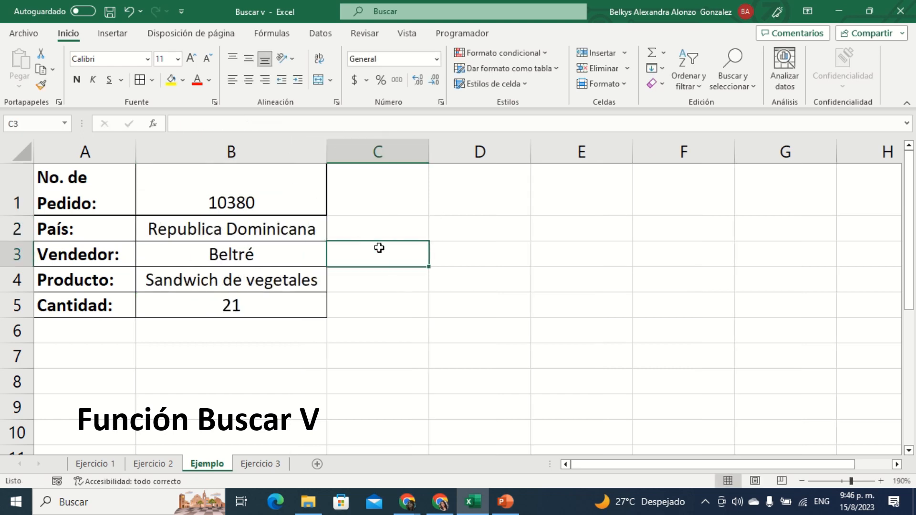
left_click(427, 286)
Step: Check the formulas of the lookup result cells in B2:B5 and save the workbook
left_click(267, 264)
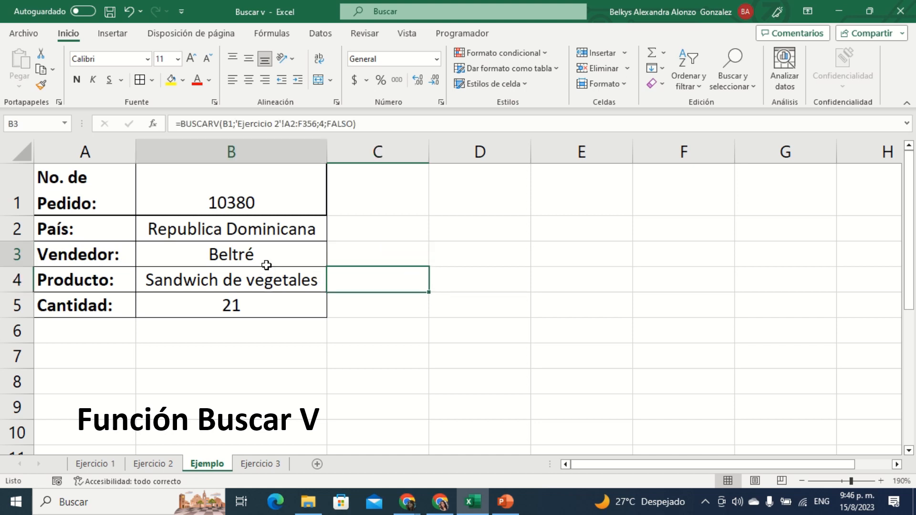
left_click(231, 228)
left_click(263, 276)
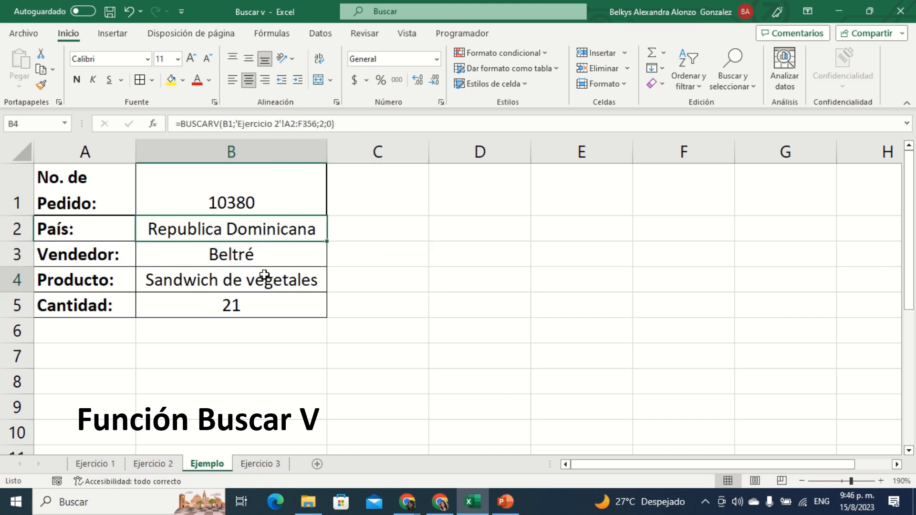
left_click(280, 297)
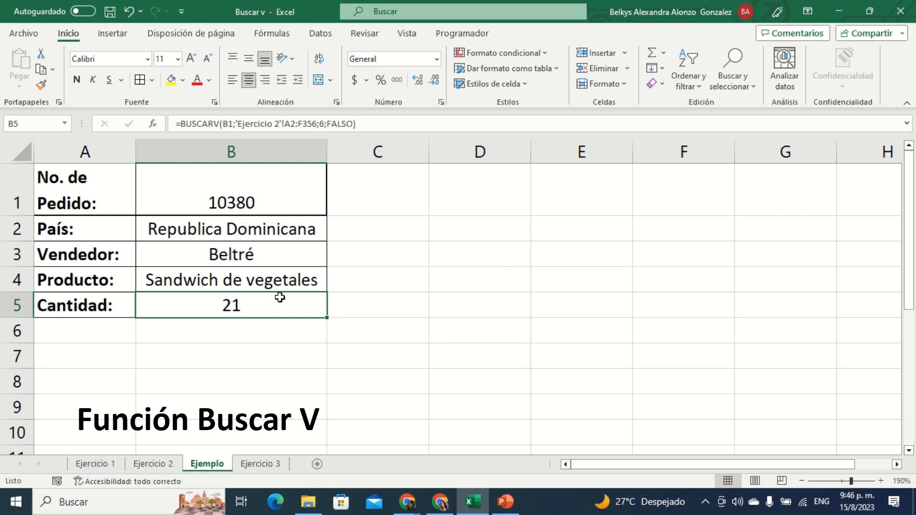
left_click(111, 12)
left_click(591, 264)
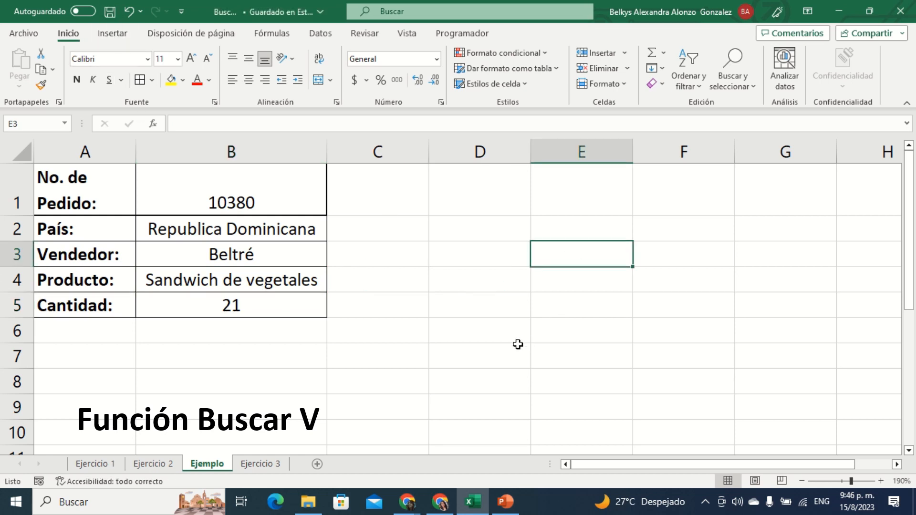
Step: Review the Ejercicio 3 employee table and the completed lookup form on the Ejercicio 1 sheet
left_click(276, 464)
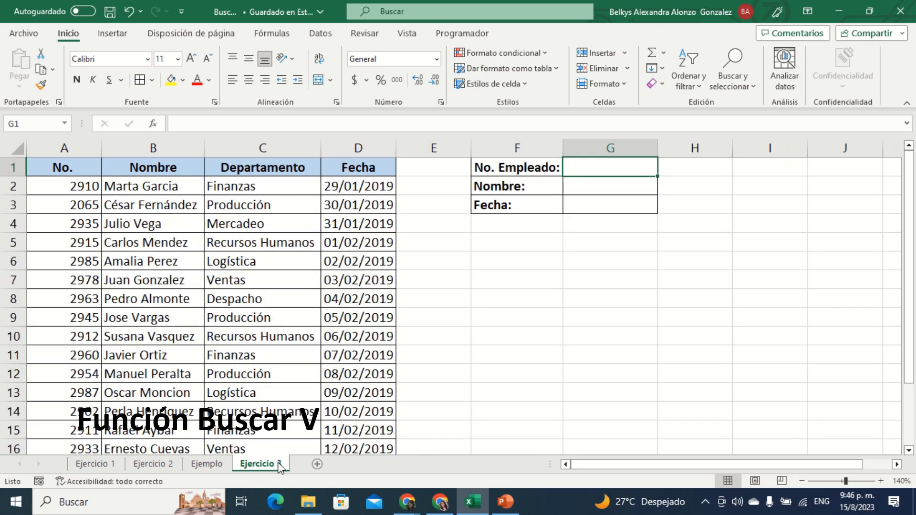
left_click(152, 463)
left_click(108, 466)
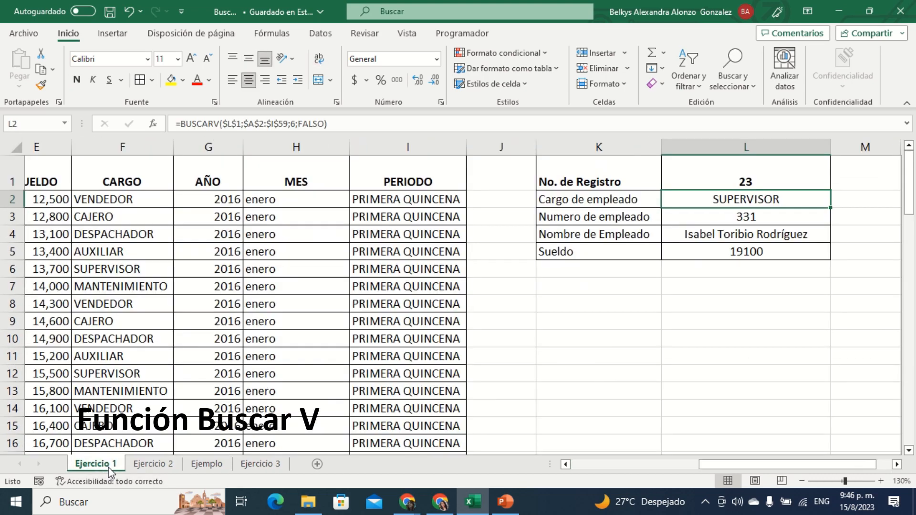
left_click(787, 299)
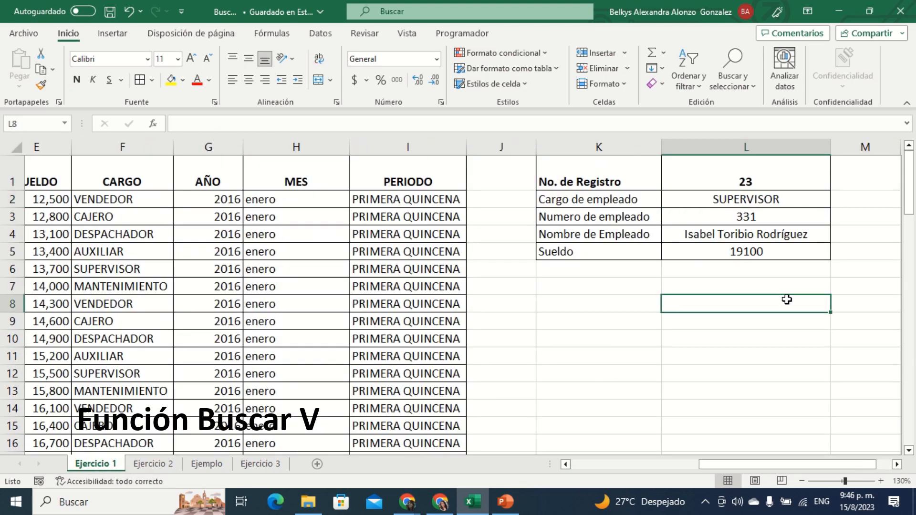